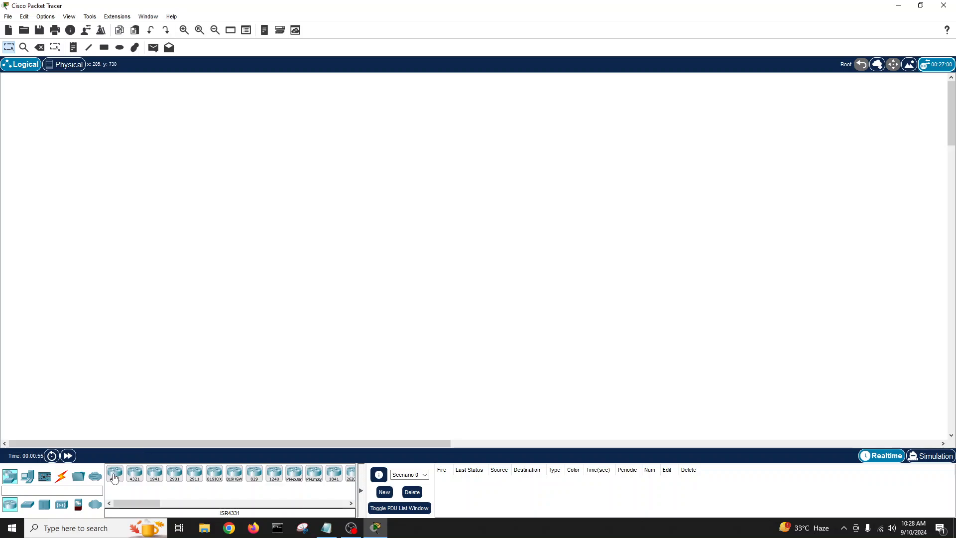
Step: Place an ISR4331 router on the workspace with a cloud device to its left, and name the cloud Internet
{"action": "left_click_drag", "start_coordinate": [115, 473], "coordinate": [186, 153]}
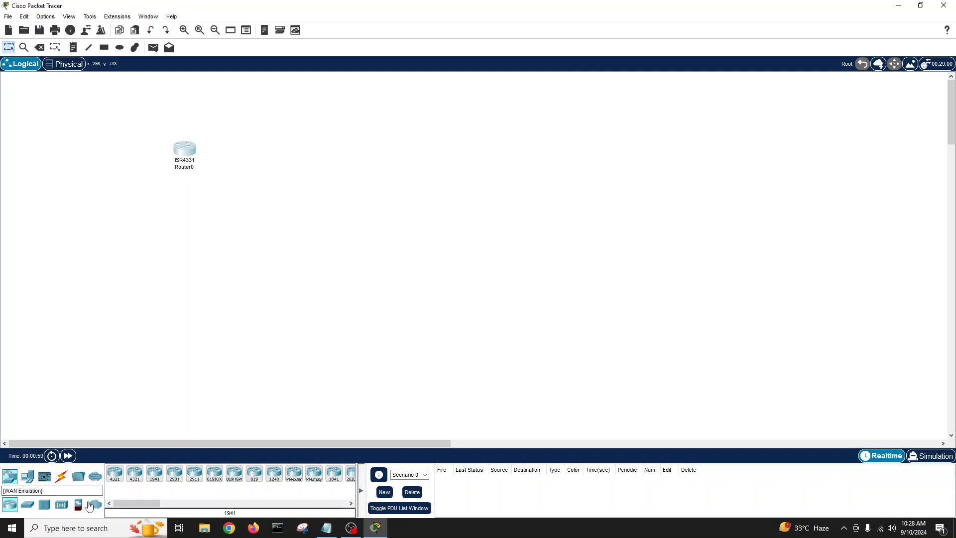
{"action": "left_click_drag", "start_coordinate": [95, 505], "coordinate": [129, 149]}
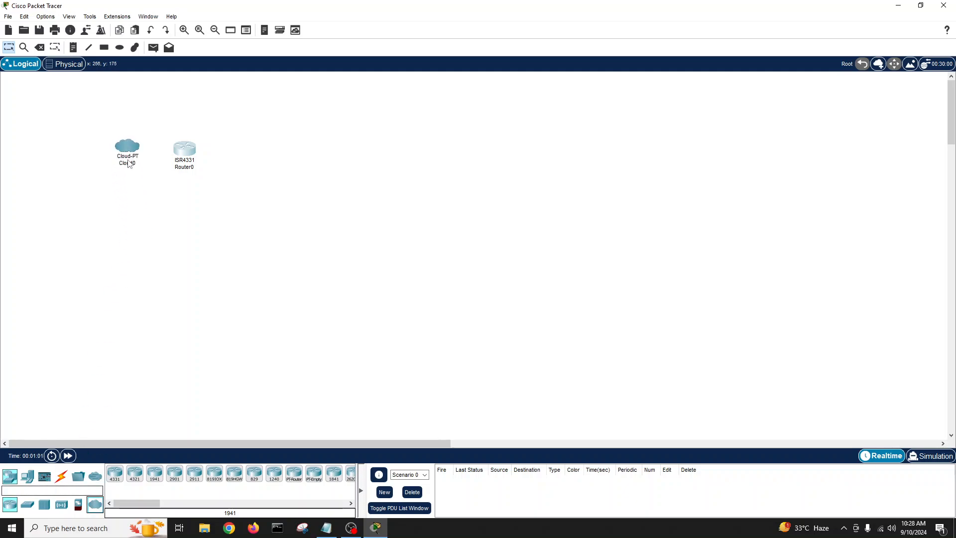
{"action": "left_click", "coordinate": [128, 163]}
{"action": "type", "text": "In"}
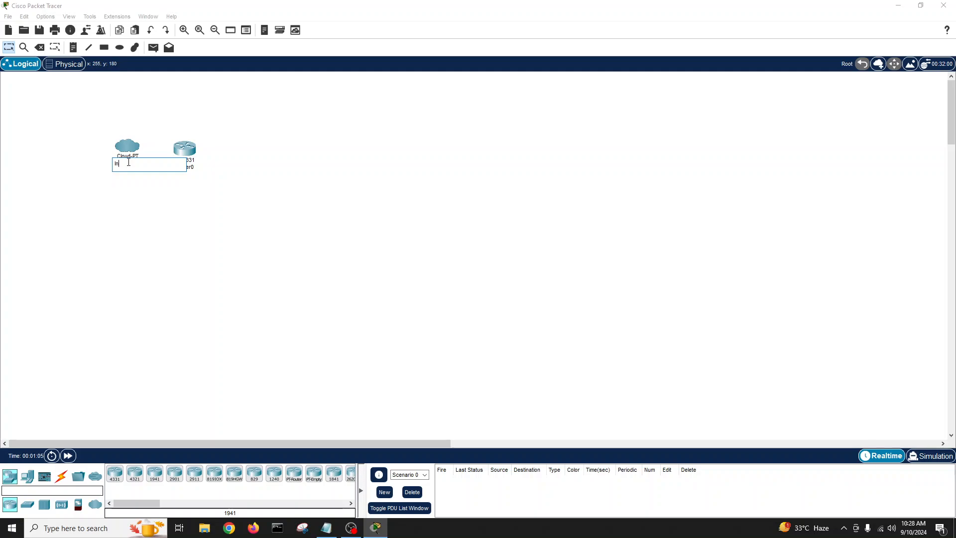
{"action": "type", "text": "ternet"}
{"action": "left_click", "coordinate": [137, 204]}
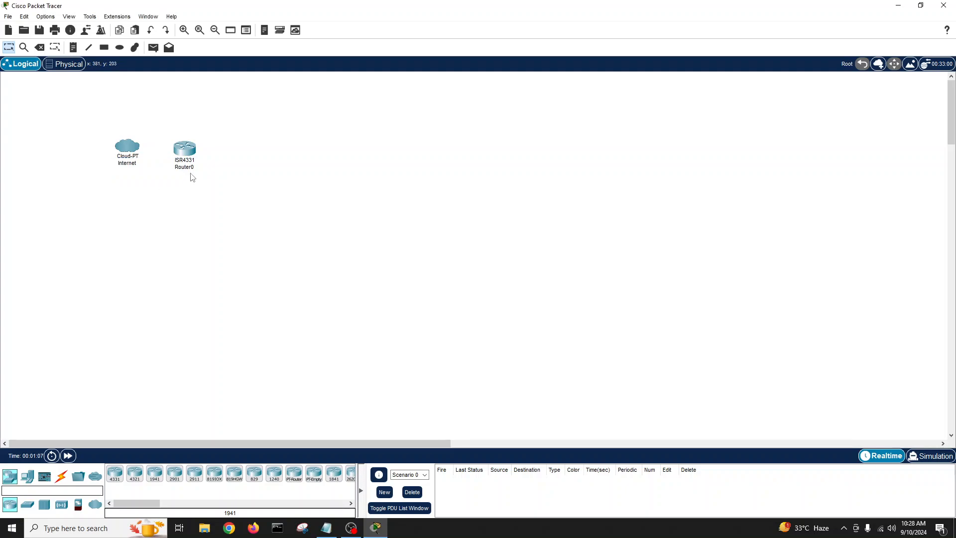
Step: Rename the ISR4331 router as ISP
{"action": "left_click", "coordinate": [189, 168]}
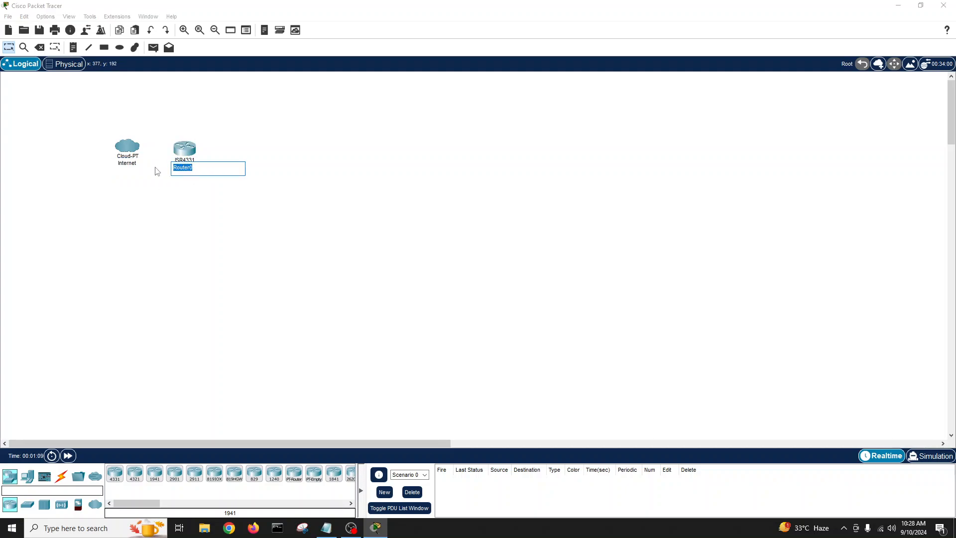
{"action": "type", "text": "ISP"}
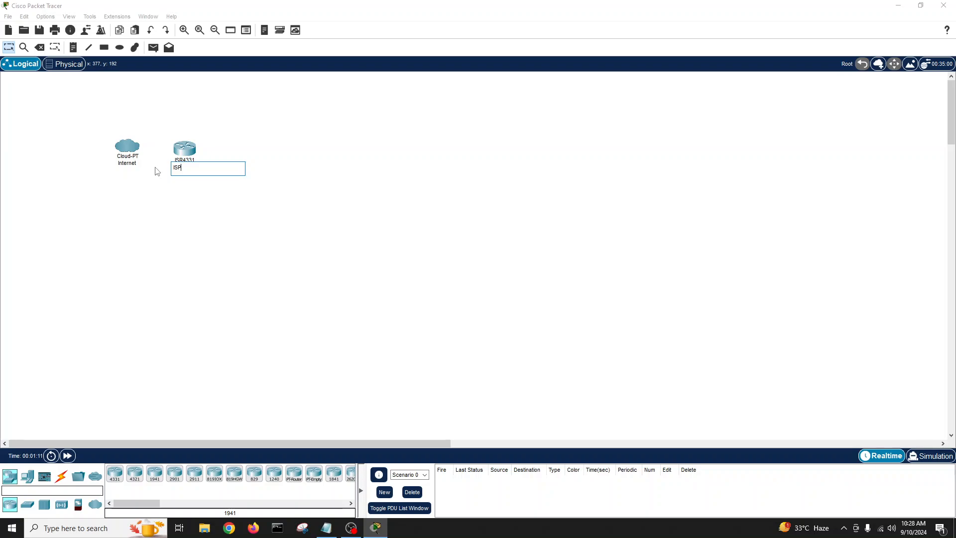
{"action": "left_click", "coordinate": [169, 210]}
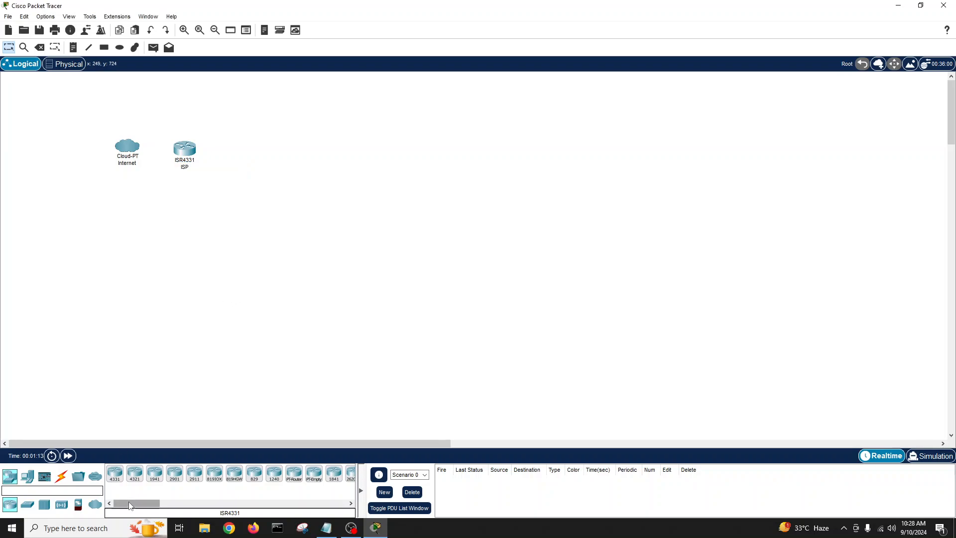
Step: Place three 2960 switches on the right half of the workspace and a 3560-24PS multilayer switch between them and the router
{"action": "left_click", "coordinate": [29, 503]}
{"action": "left_click_drag", "start_coordinate": [115, 473], "coordinate": [476, 319]}
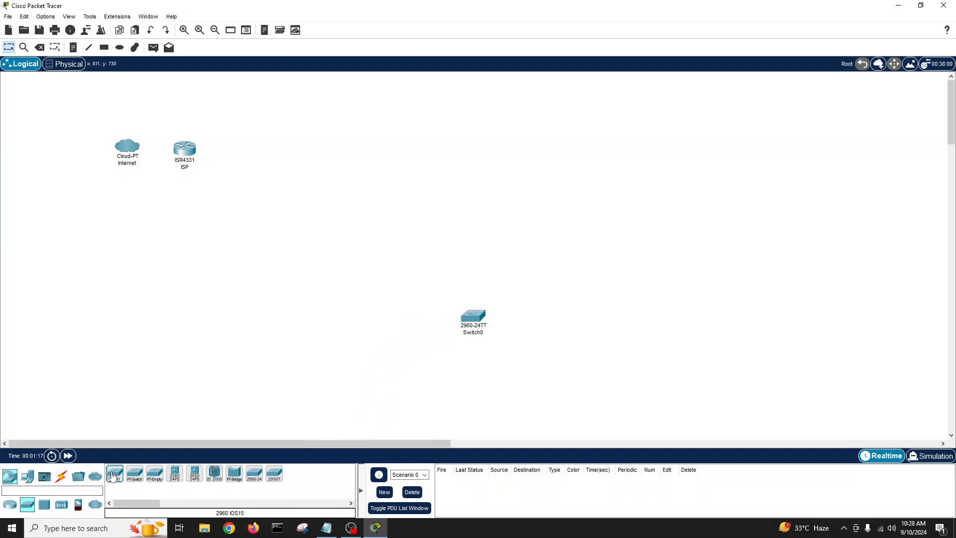
{"action": "left_click_drag", "start_coordinate": [115, 473], "coordinate": [550, 263]}
{"action": "left_click_drag", "start_coordinate": [115, 473], "coordinate": [548, 184]}
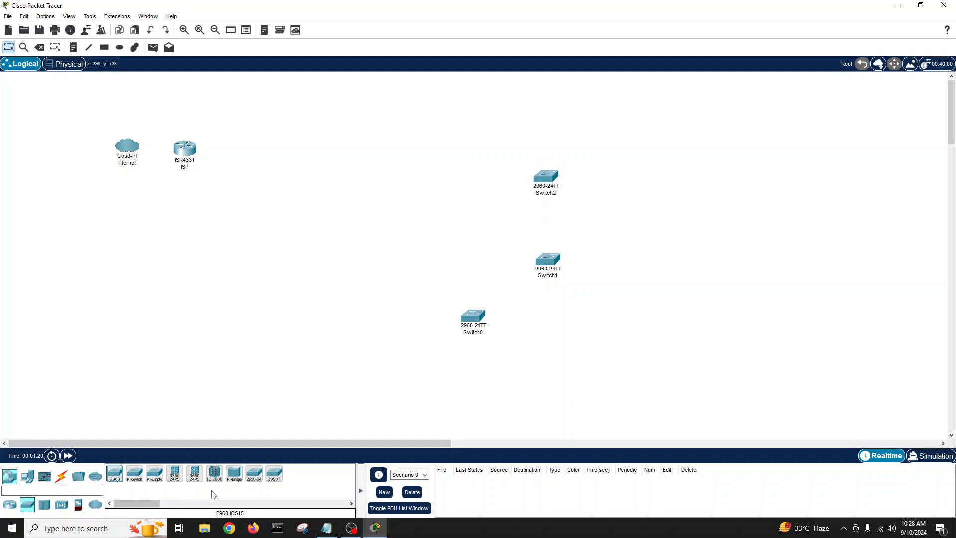
{"action": "left_click_drag", "start_coordinate": [180, 477], "coordinate": [363, 201]}
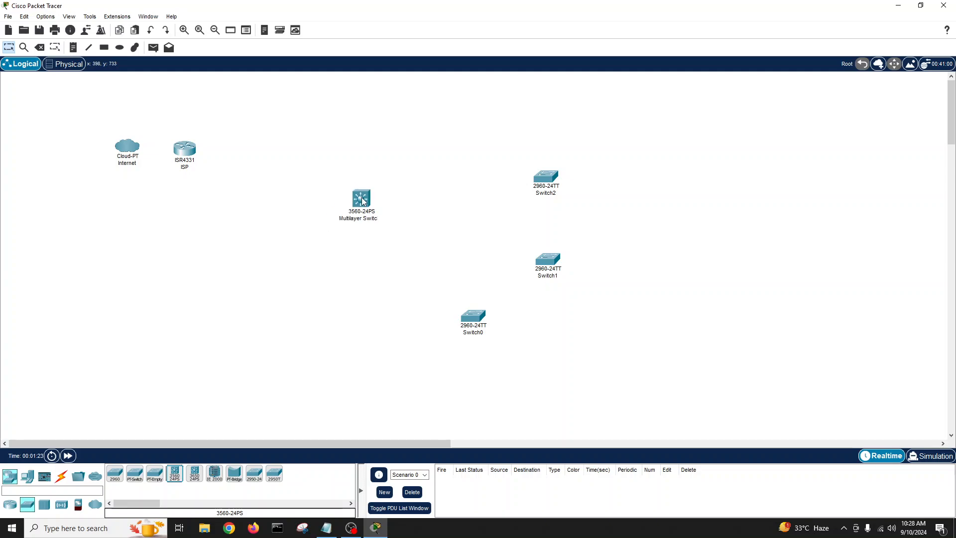
Step: Shift the Internet cloud, ISP router and multilayer switch rightward, and spread the three 2960 switches out around the multilayer switch
{"action": "left_click_drag", "start_coordinate": [189, 150], "coordinate": [300, 167]}
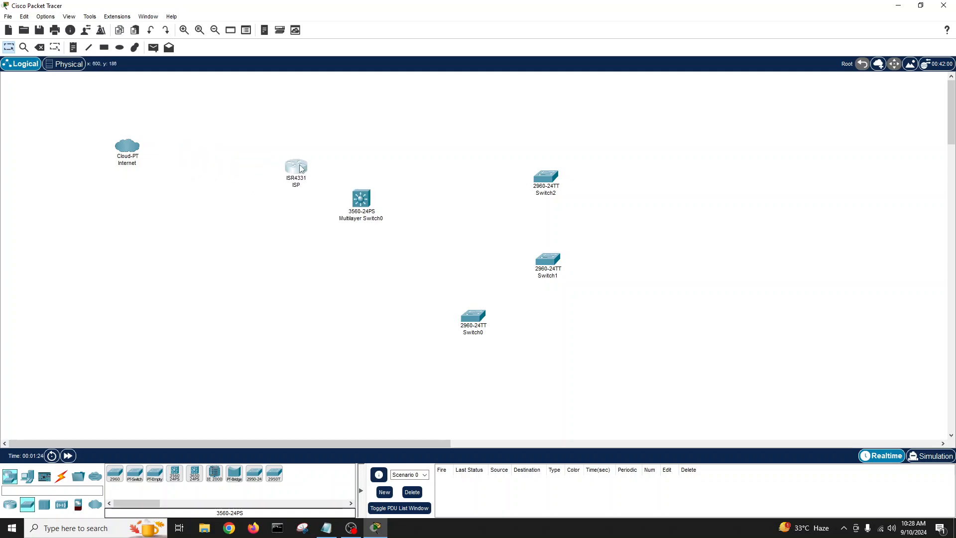
{"action": "left_click_drag", "start_coordinate": [364, 199], "coordinate": [447, 230]}
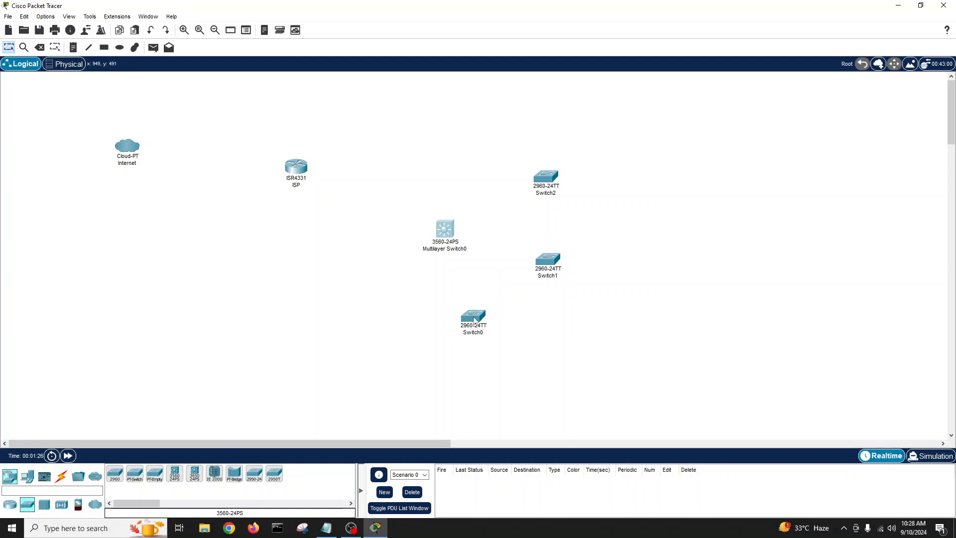
{"action": "left_click_drag", "start_coordinate": [295, 168], "coordinate": [307, 169]}
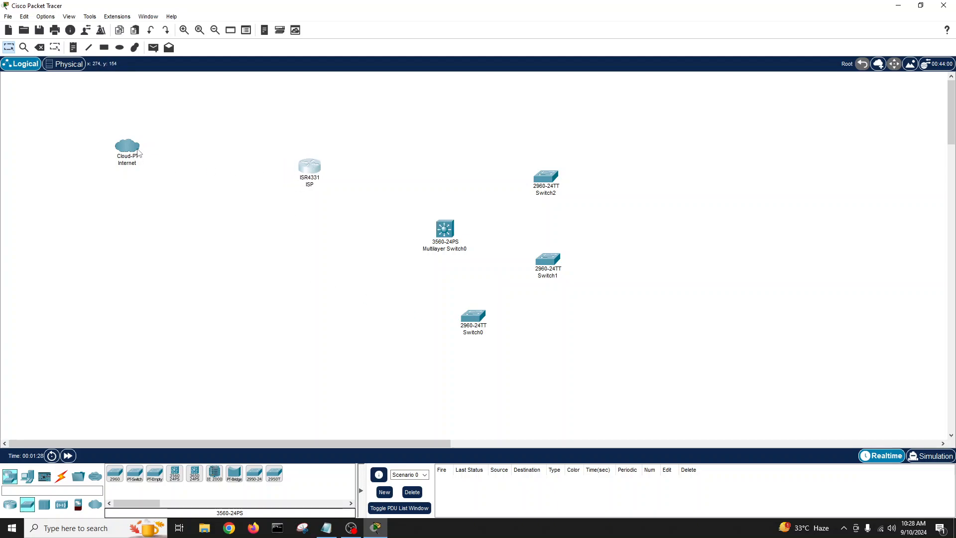
{"action": "left_click_drag", "start_coordinate": [138, 152], "coordinate": [257, 152]}
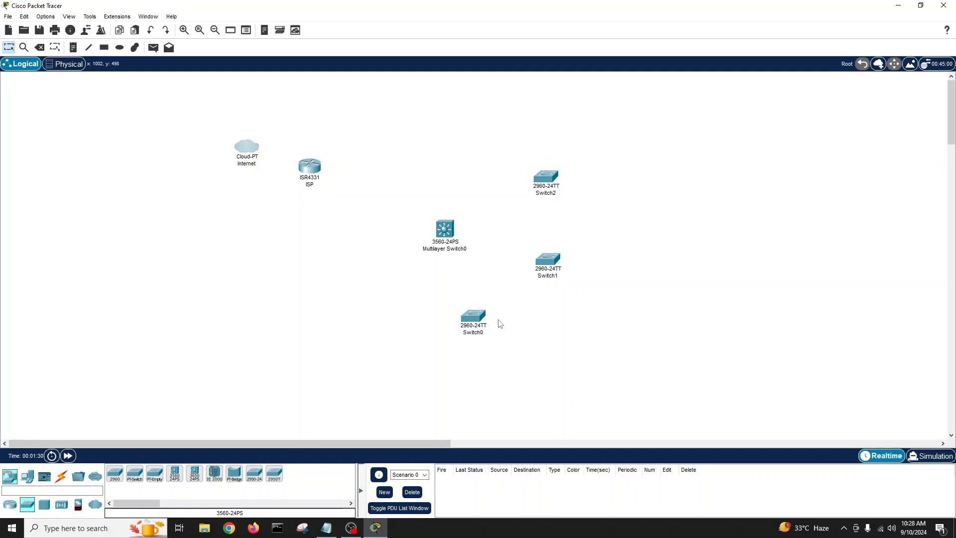
{"action": "left_click_drag", "start_coordinate": [483, 321], "coordinate": [424, 359]}
{"action": "left_click_drag", "start_coordinate": [551, 262], "coordinate": [591, 299]}
{"action": "left_click_drag", "start_coordinate": [555, 185], "coordinate": [571, 189]}
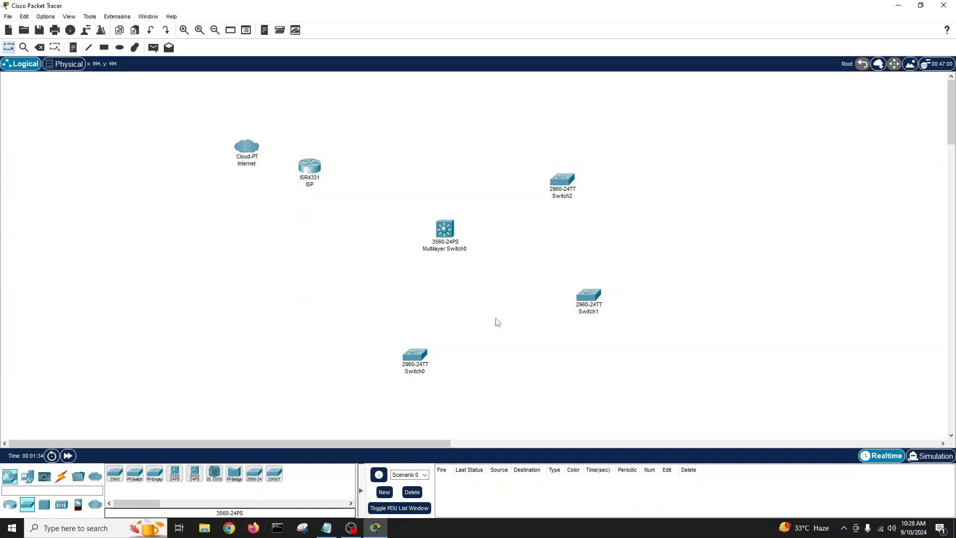
Step: Draw an ellipse with a light green fill and black outline around Switch0
{"action": "left_click", "coordinate": [120, 47]}
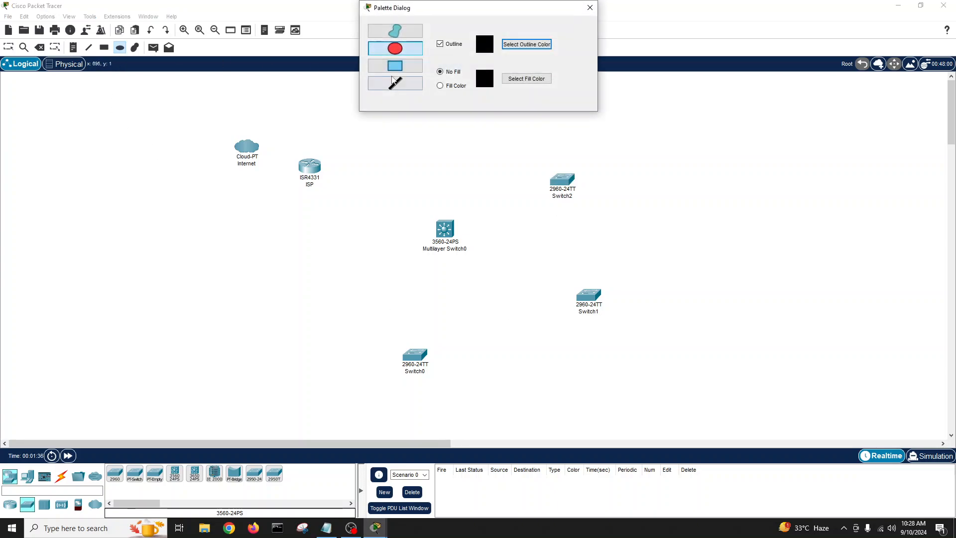
{"action": "left_click", "coordinate": [444, 85]}
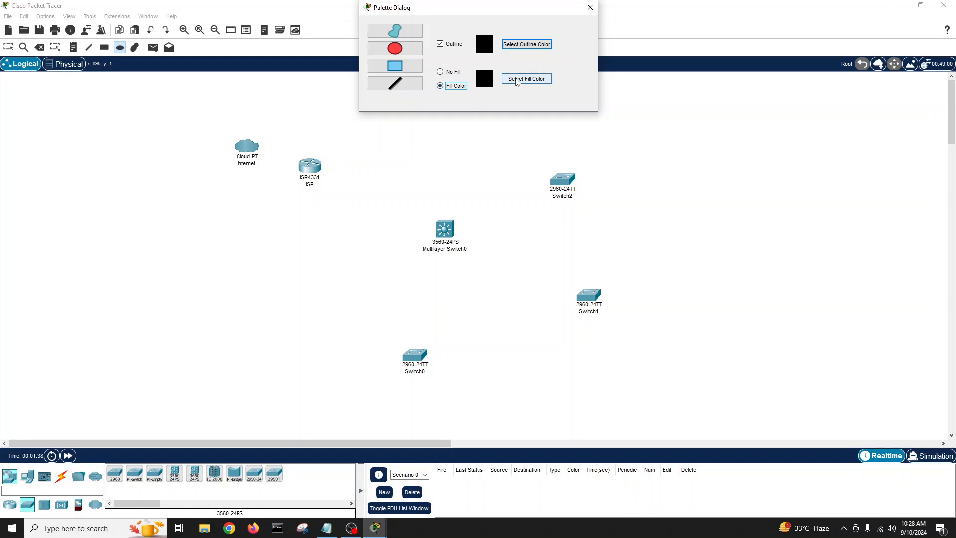
{"action": "left_click", "coordinate": [516, 82]}
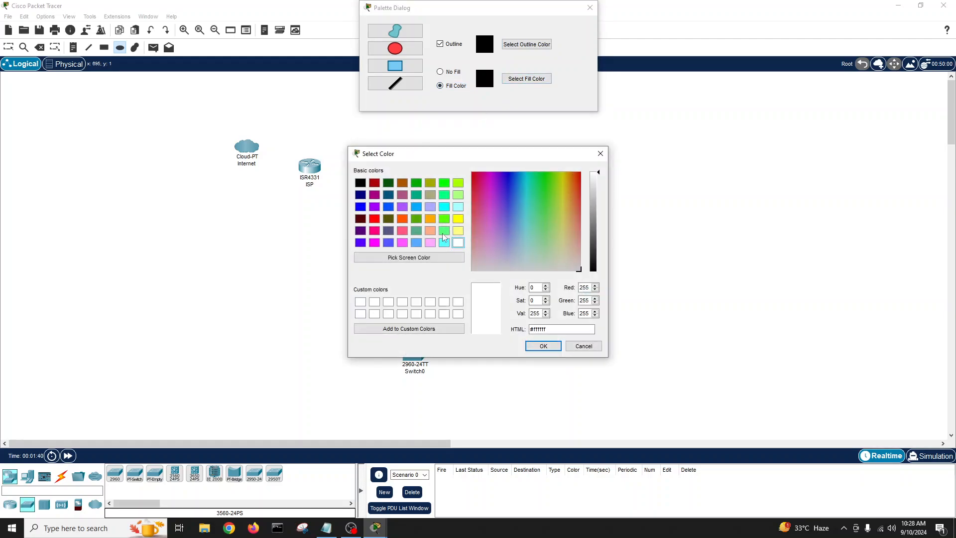
{"action": "left_click", "coordinate": [444, 230]}
{"action": "left_click", "coordinate": [543, 346]}
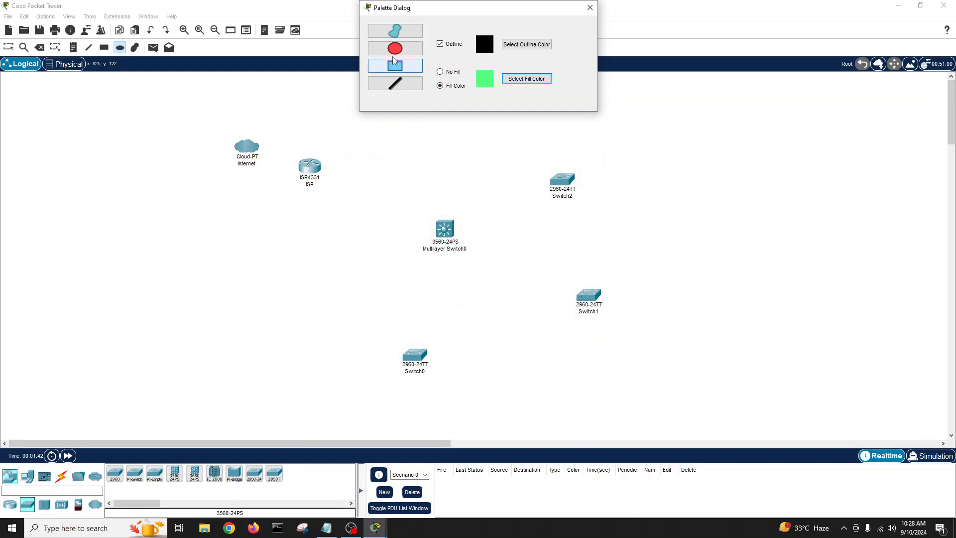
{"action": "left_click_drag", "start_coordinate": [270, 292], "coordinate": [508, 425]}
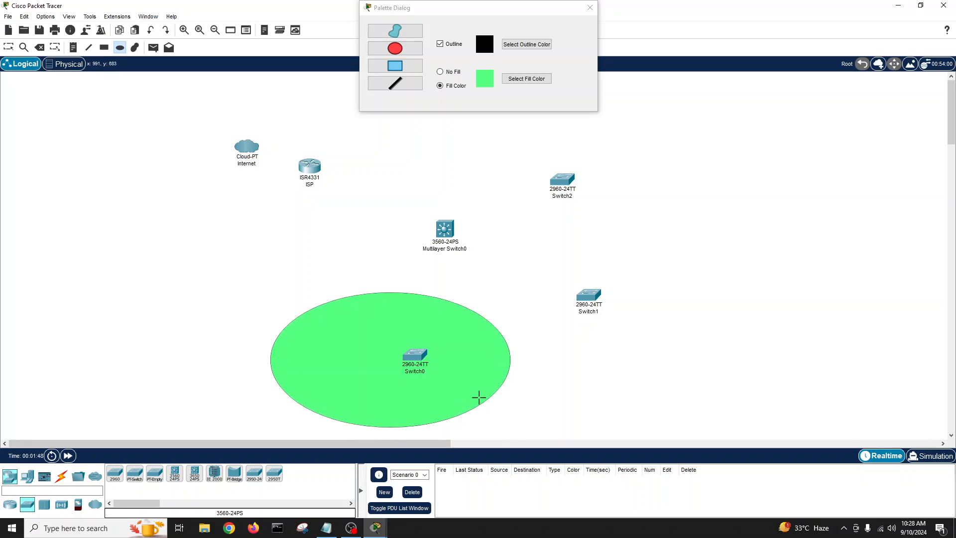
Step: Change the fill color to light cyan (#aaffff) and draw an ellipse around Switch1
{"action": "left_click", "coordinate": [540, 80]}
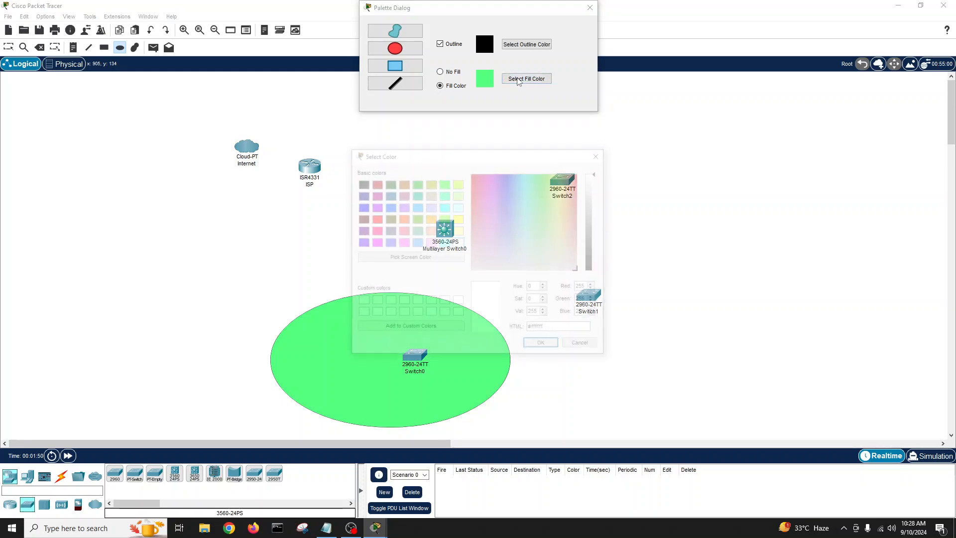
{"action": "left_click", "coordinate": [459, 207]}
{"action": "left_click", "coordinate": [544, 346]}
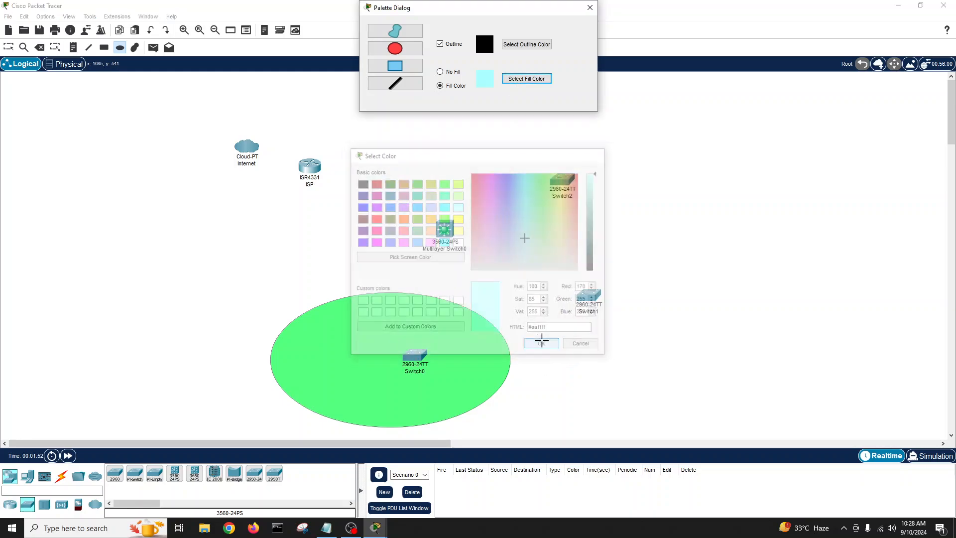
{"action": "left_click_drag", "start_coordinate": [524, 241], "coordinate": [727, 387]}
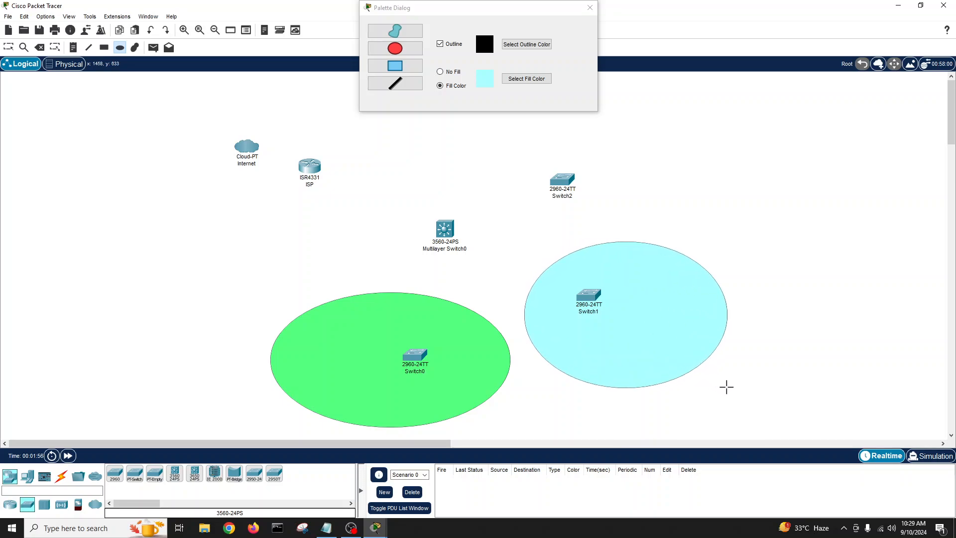
Step: Draw an ellipse filled with yellow (#ffff00) around Switch2 and leave the drawing mode
{"action": "left_click", "coordinate": [513, 81]}
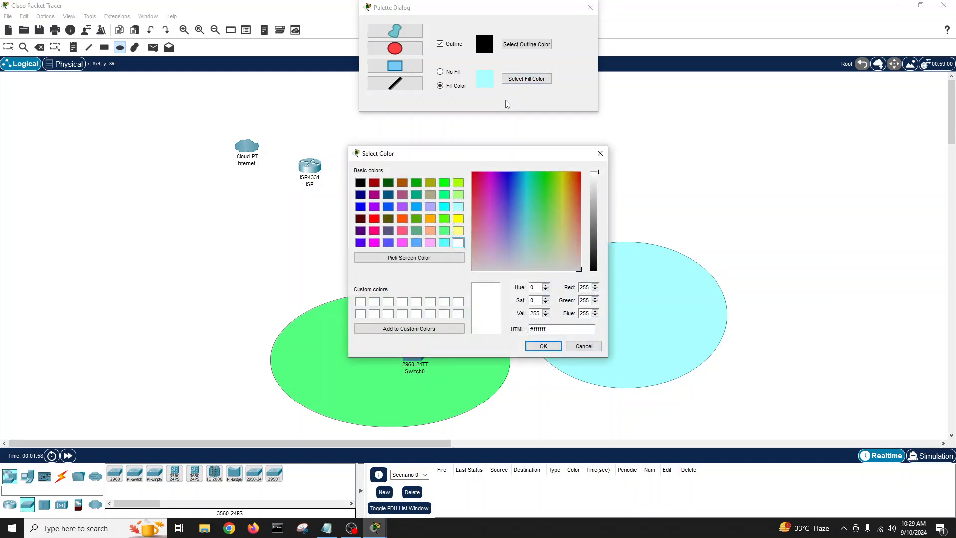
{"action": "left_click", "coordinate": [457, 219]}
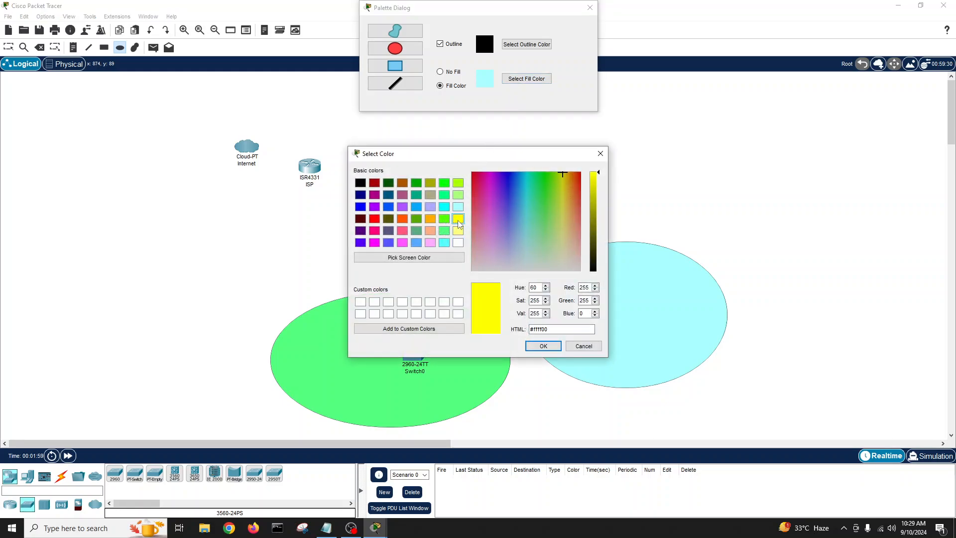
{"action": "left_click", "coordinate": [555, 342]}
{"action": "left_click_drag", "start_coordinate": [516, 132], "coordinate": [734, 267]}
{"action": "left_click", "coordinate": [589, 8]}
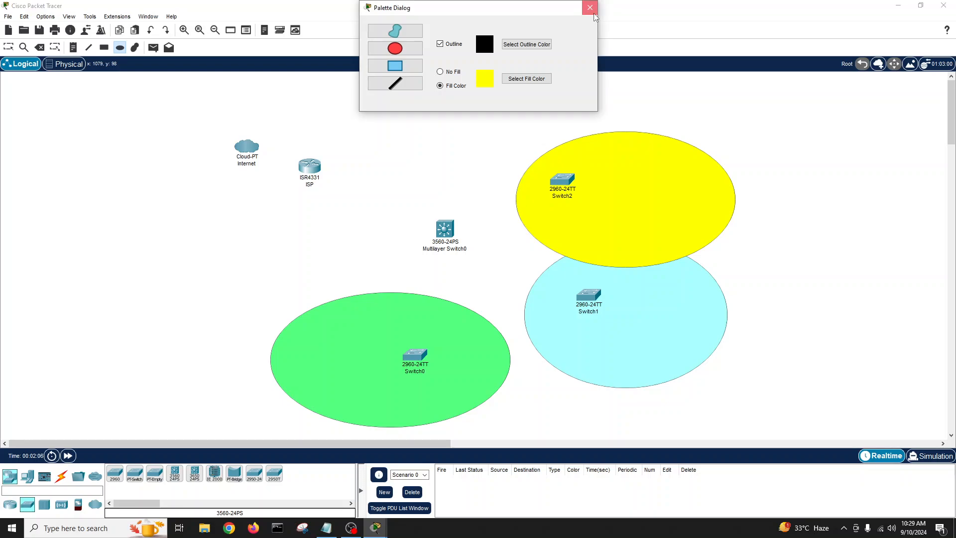
{"action": "key", "text": "Escape"}
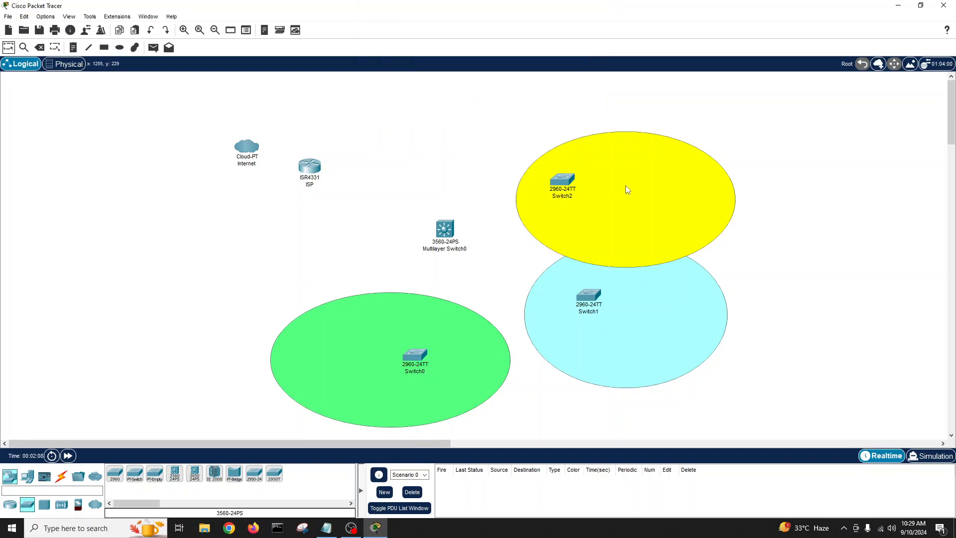
Step: Separate the overlapping yellow and cyan ellipses, and move Switch2 and Switch1 near the left edges of their ellipses
{"action": "left_click_drag", "start_coordinate": [627, 190], "coordinate": [610, 158]}
{"action": "left_click_drag", "start_coordinate": [641, 269], "coordinate": [650, 287]}
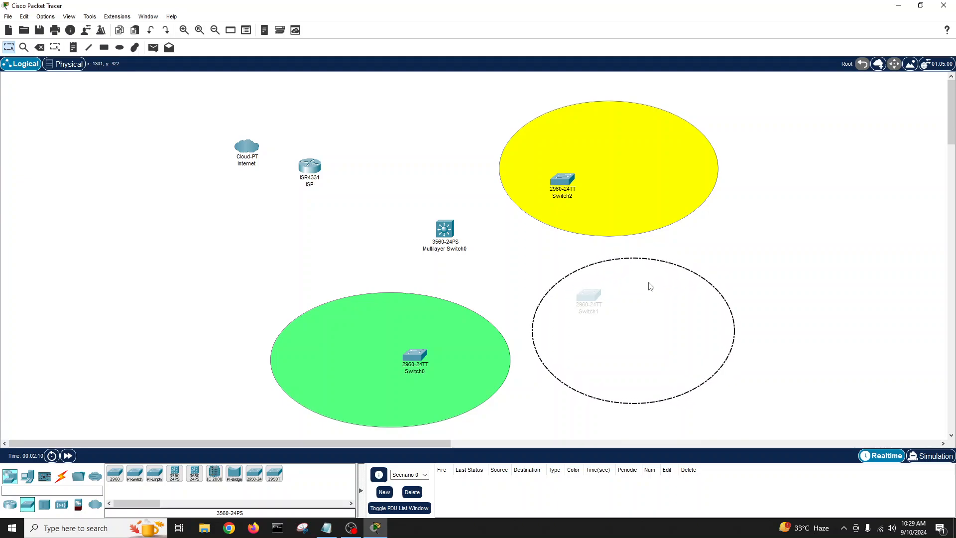
{"action": "left_click_drag", "start_coordinate": [590, 295], "coordinate": [566, 311]}
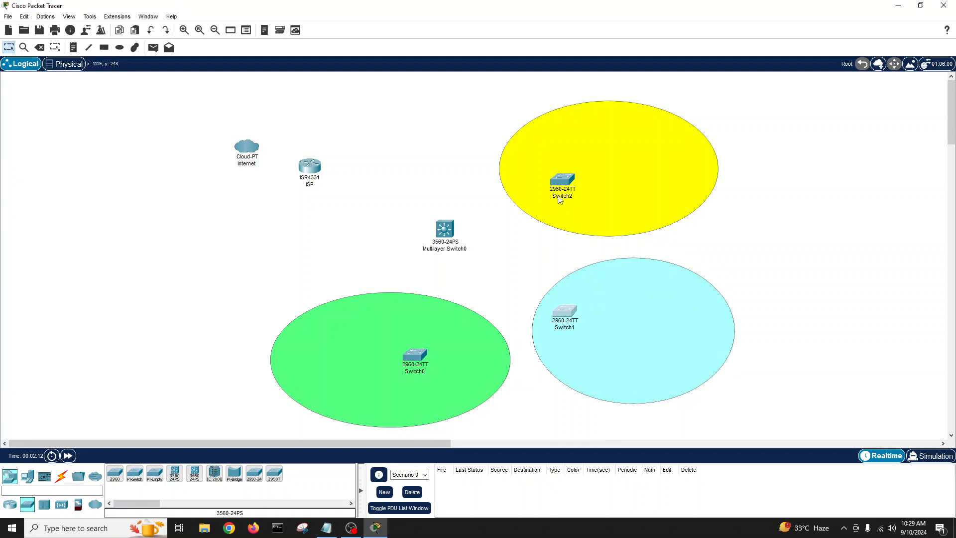
{"action": "left_click_drag", "start_coordinate": [559, 199], "coordinate": [533, 187]}
{"action": "left_click_drag", "start_coordinate": [597, 198], "coordinate": [613, 198]}
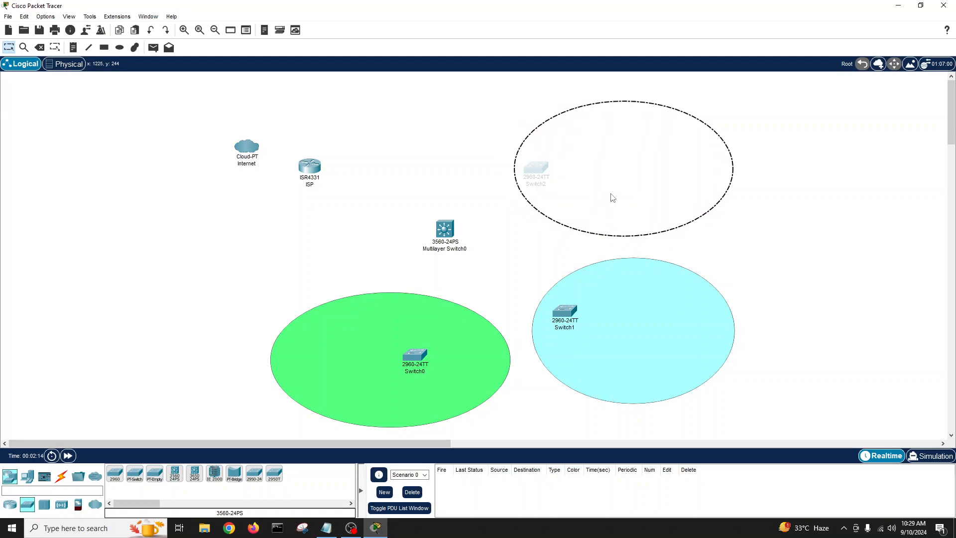
{"action": "left_click_drag", "start_coordinate": [536, 170], "coordinate": [545, 170]}
{"action": "left_click", "coordinate": [494, 227]}
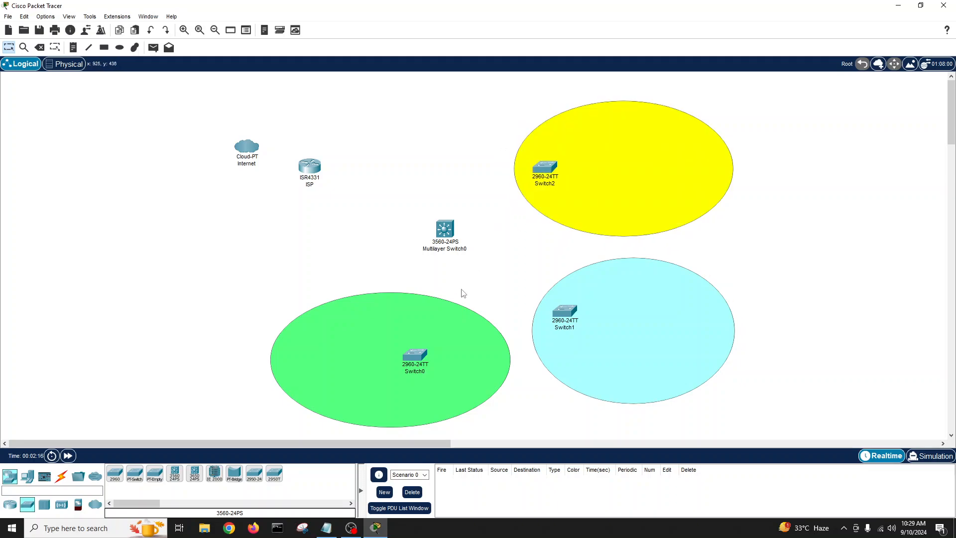
Step: Move the Internet cloud and ISP router closer to the multilayer switch, and shift Switch0 and Switch1 upward within their ellipses
{"action": "left_click_drag", "start_coordinate": [305, 176], "coordinate": [338, 182]}
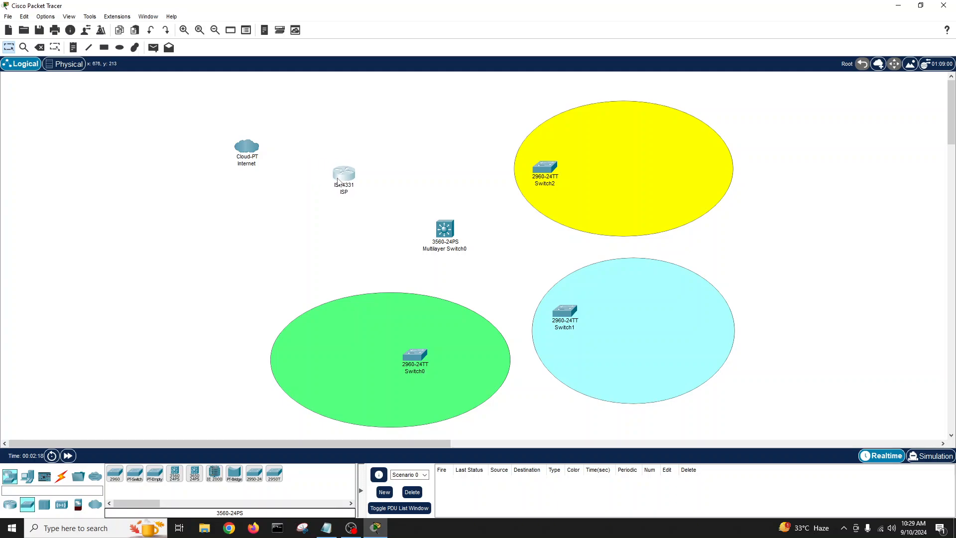
{"action": "left_click_drag", "start_coordinate": [249, 149], "coordinate": [300, 138]}
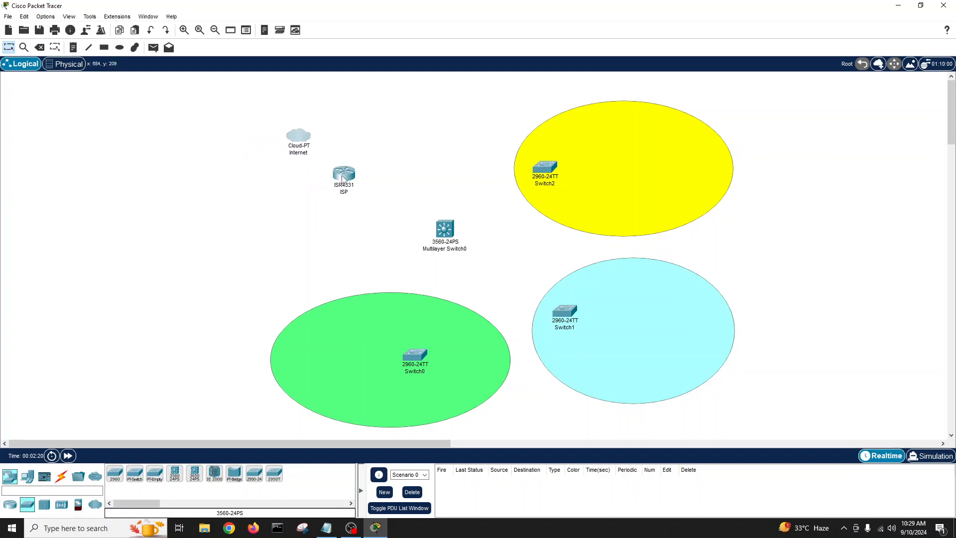
{"action": "left_click_drag", "start_coordinate": [342, 176], "coordinate": [336, 172]}
{"action": "left_click_drag", "start_coordinate": [415, 355], "coordinate": [406, 317]}
{"action": "left_click_drag", "start_coordinate": [570, 319], "coordinate": [577, 309]}
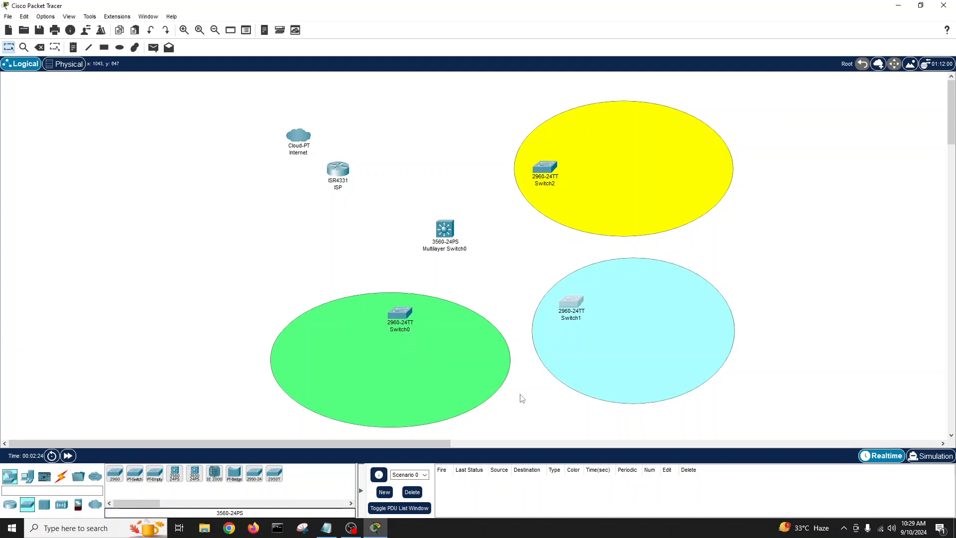
Step: Place two PCs inside the green ellipse below Switch0
{"action": "left_click", "coordinate": [27, 476]}
{"action": "left_click_drag", "start_coordinate": [114, 473], "coordinate": [366, 413]}
{"action": "left_click", "coordinate": [114, 473]}
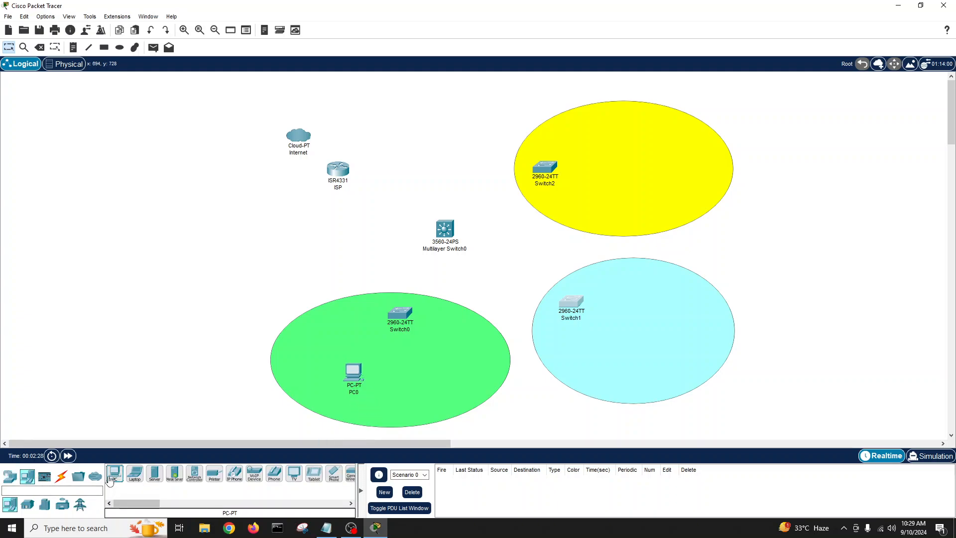
{"action": "left_click", "coordinate": [427, 387]}
Step: Place two PCs near Switch1 in the cyan ellipse and two PCs near Switch2 in the yellow ellipse
{"action": "left_click", "coordinate": [114, 473]}
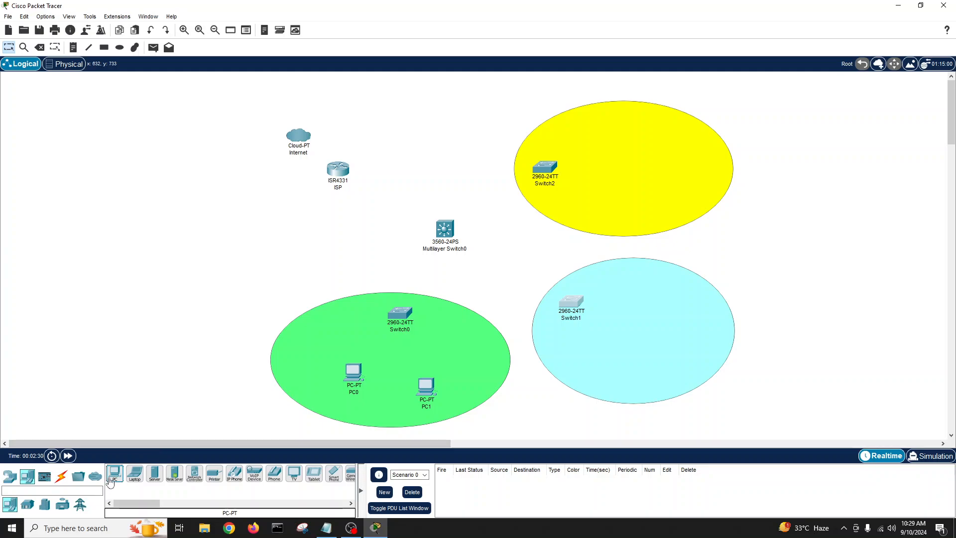
{"action": "left_click", "coordinate": [616, 358]}
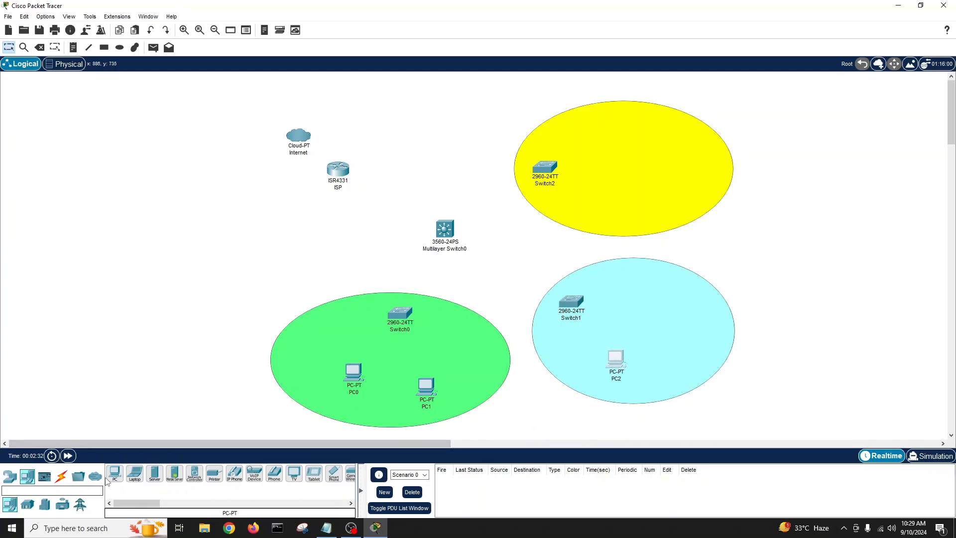
{"action": "left_click", "coordinate": [114, 473]}
{"action": "left_click", "coordinate": [657, 312]}
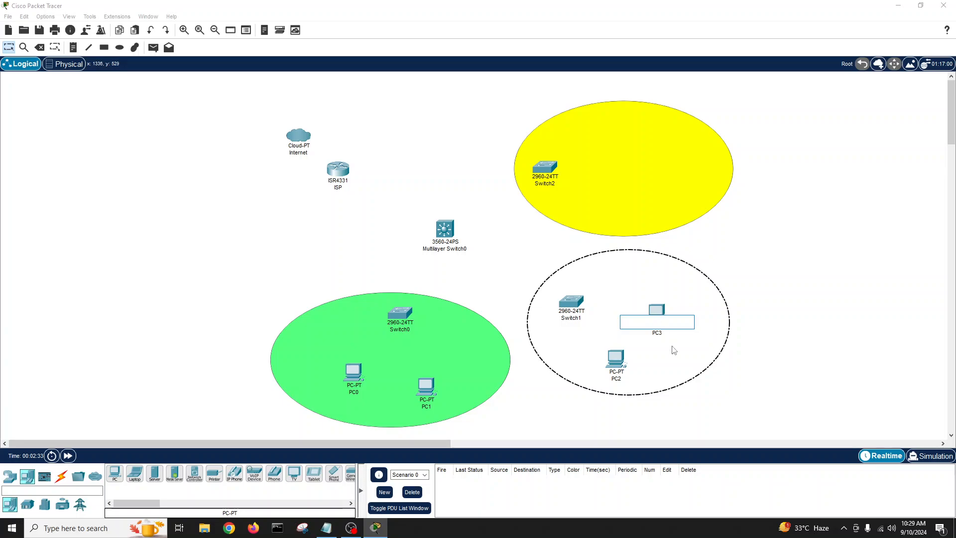
{"action": "left_click", "coordinate": [754, 370]}
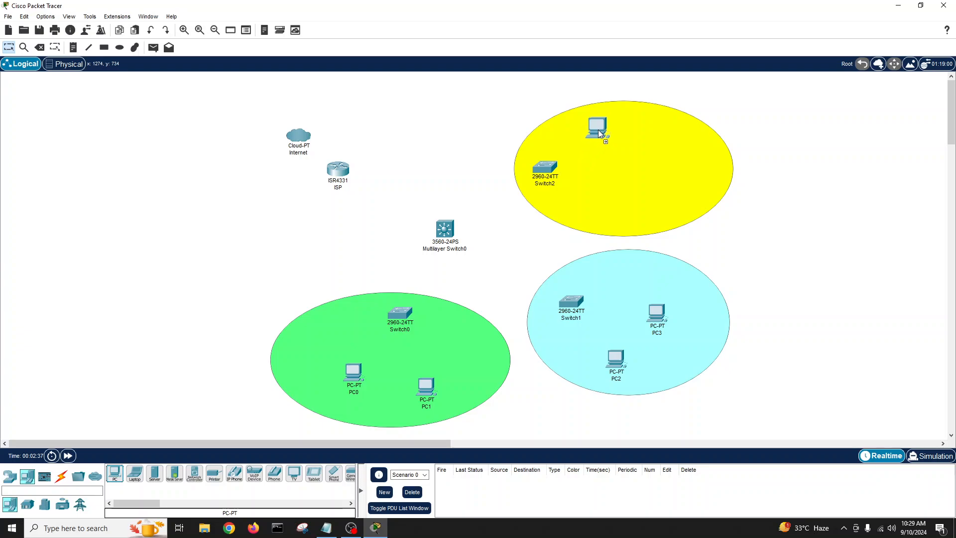
{"action": "left_click", "coordinate": [599, 130]}
{"action": "left_click", "coordinate": [114, 473]}
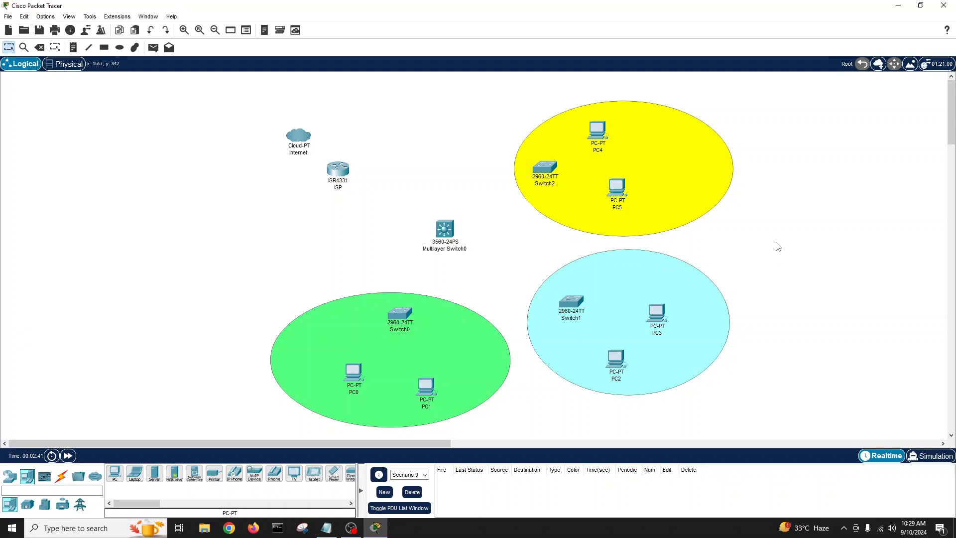
Step: Add text notes VLAN 2 beside the green ellipse, VLAN 3 in the cyan ellipse and VLAN 4 in the yellow ellipse
{"action": "left_click", "coordinate": [75, 49]}
{"action": "left_click", "coordinate": [282, 289]}
{"action": "type", "text": "VLAN 2"}
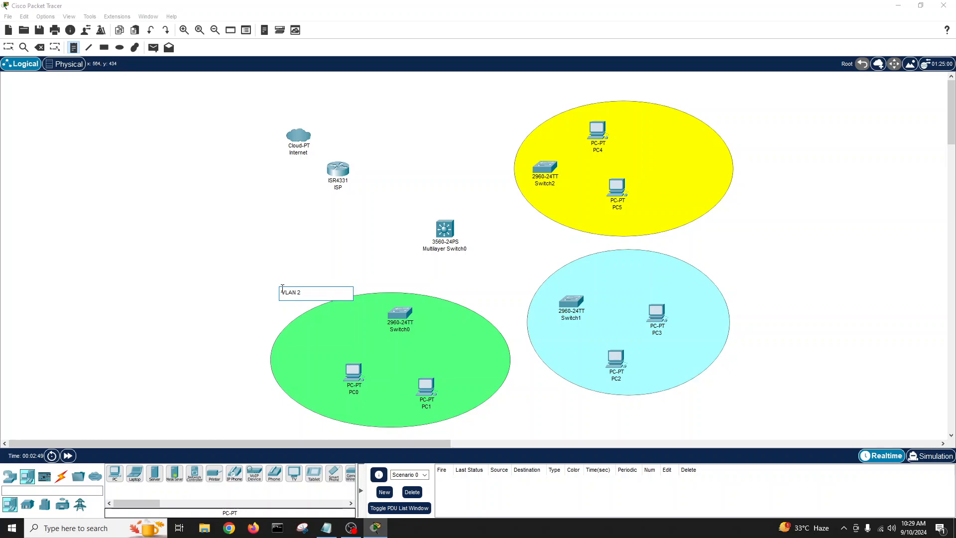
{"action": "left_click", "coordinate": [601, 276]}
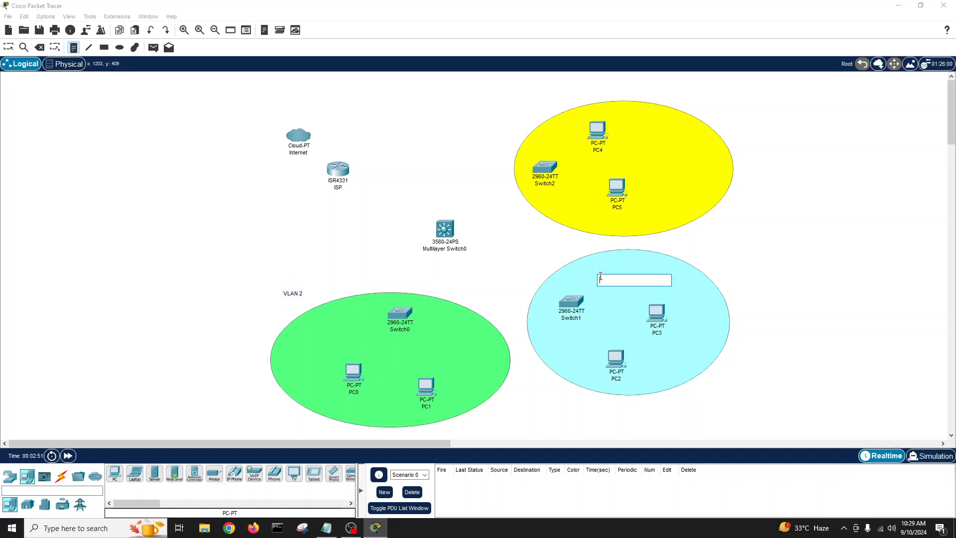
{"action": "type", "text": "VL"}
{"action": "left_click", "coordinate": [657, 139]}
{"action": "type", "text": "VLA"}
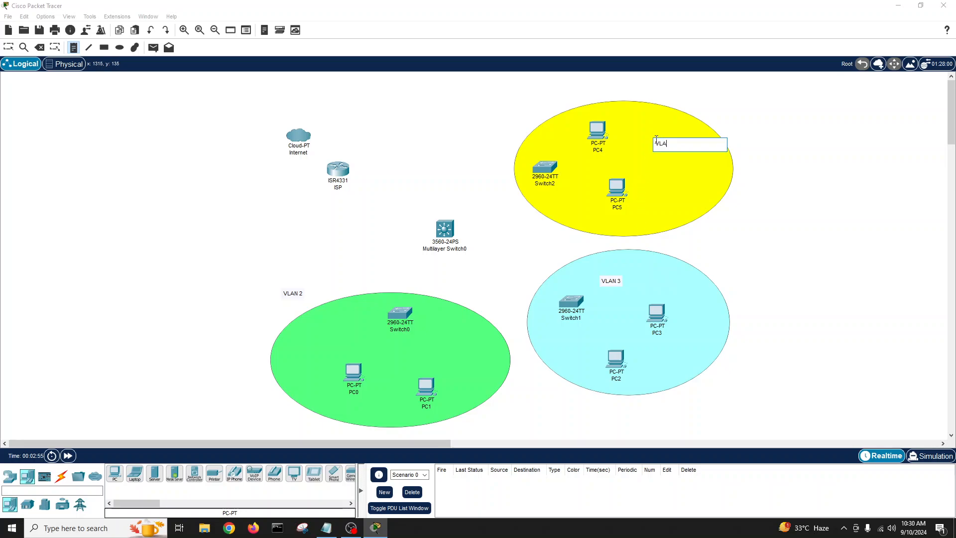
{"action": "left_click", "coordinate": [291, 231]}
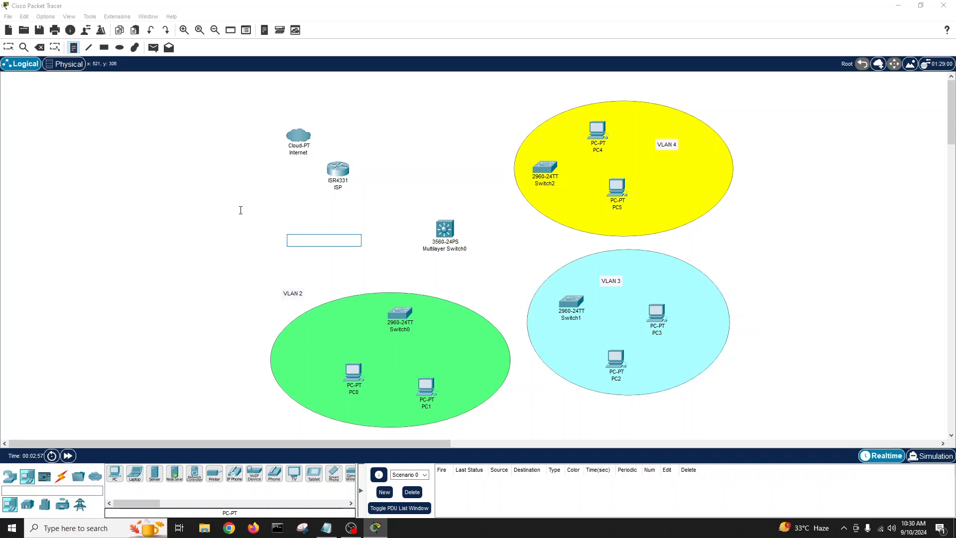
{"action": "key", "text": "Escape"}
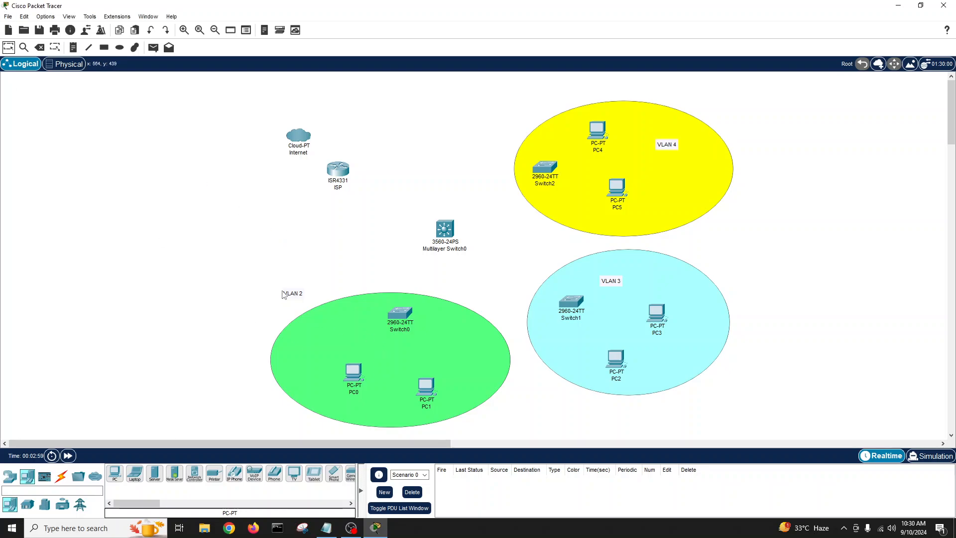
Step: Move the VLAN 2 note inside the green ellipse, the VLAN 3 and VLAN 4 notes to their ellipses' outer edges, and the multilayer switch slightly up
{"action": "left_click_drag", "start_coordinate": [290, 295], "coordinate": [300, 358]}
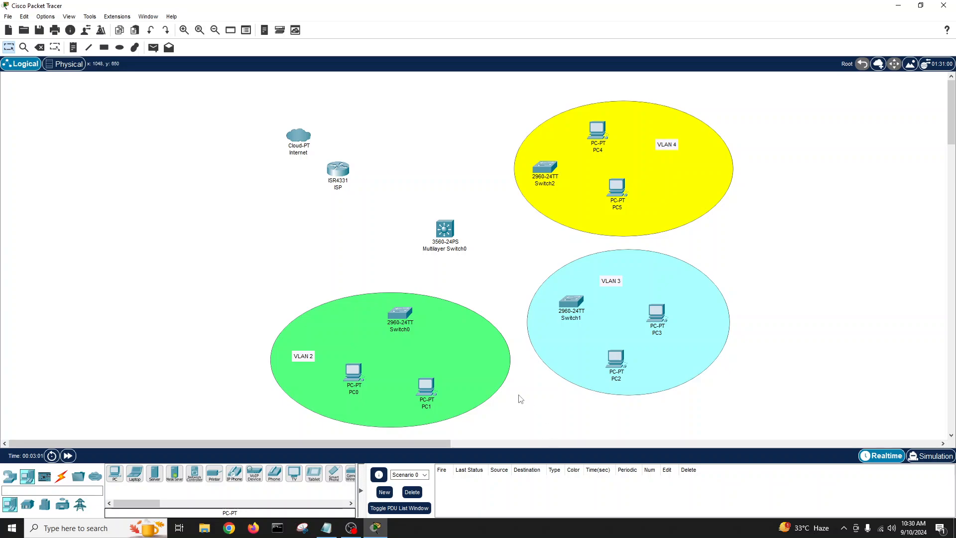
{"action": "left_click_drag", "start_coordinate": [604, 282], "coordinate": [710, 322]}
{"action": "left_click_drag", "start_coordinate": [672, 148], "coordinate": [718, 171]}
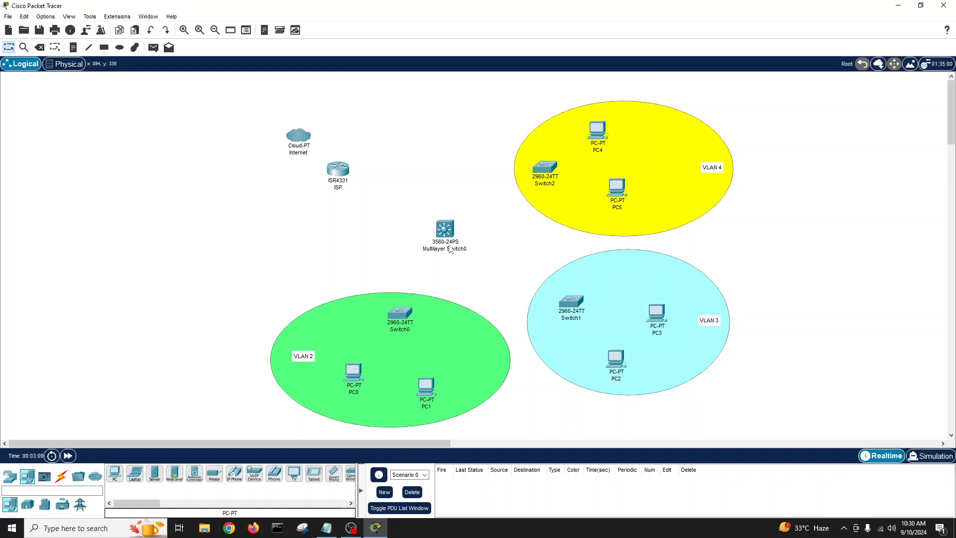
{"action": "left_click_drag", "start_coordinate": [465, 245], "coordinate": [466, 237]}
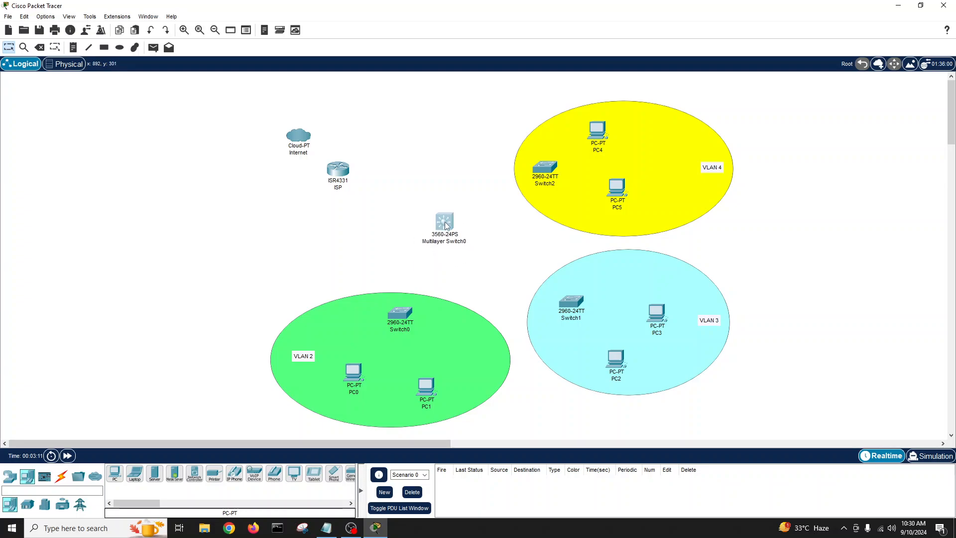
Step: Connect the ISP router to the multilayer switch with an automatically chosen cable type
{"action": "left_click", "coordinate": [62, 476]}
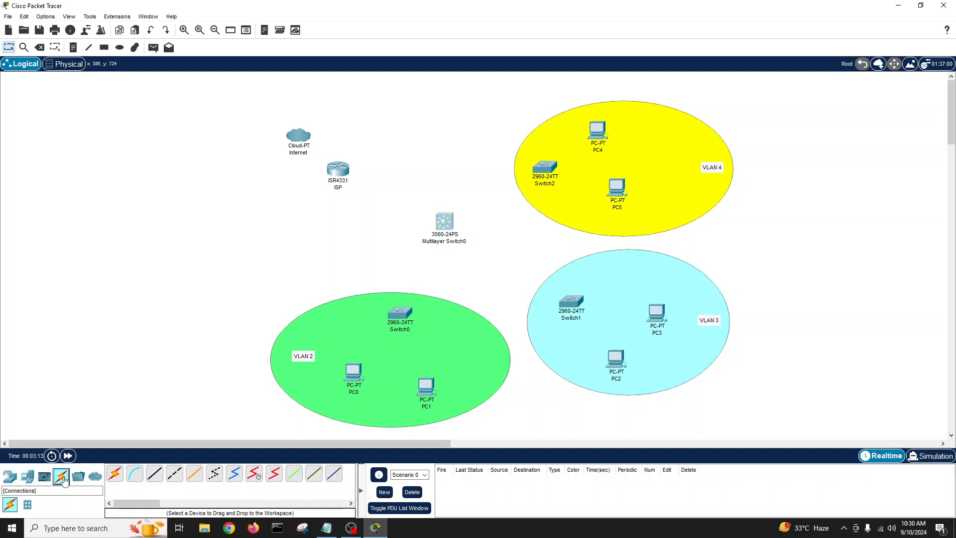
{"action": "left_click", "coordinate": [114, 473]}
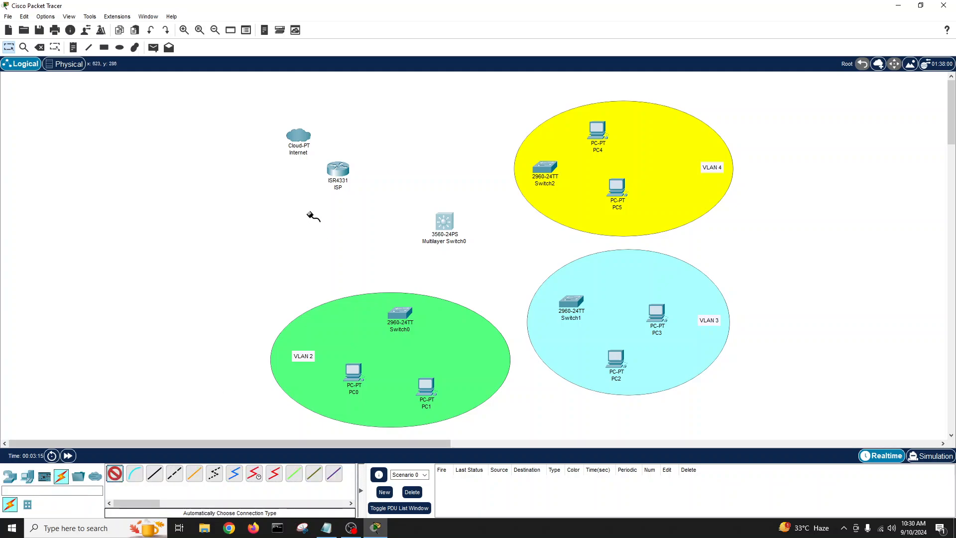
{"action": "left_click", "coordinate": [343, 171]}
{"action": "left_click", "coordinate": [451, 224]}
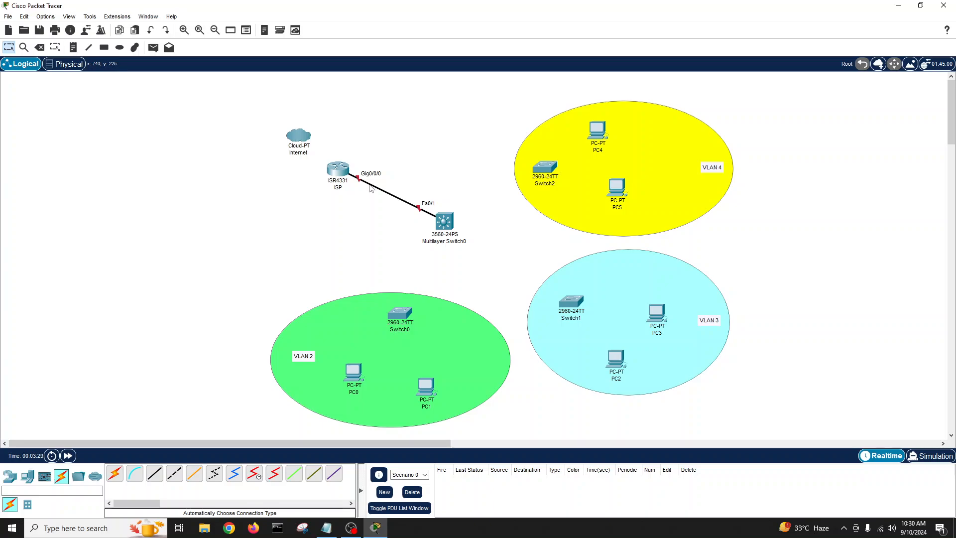
Step: Delete the cable between the ISP router and the multilayer switch and return to selection mode
{"action": "key", "text": "Delete"}
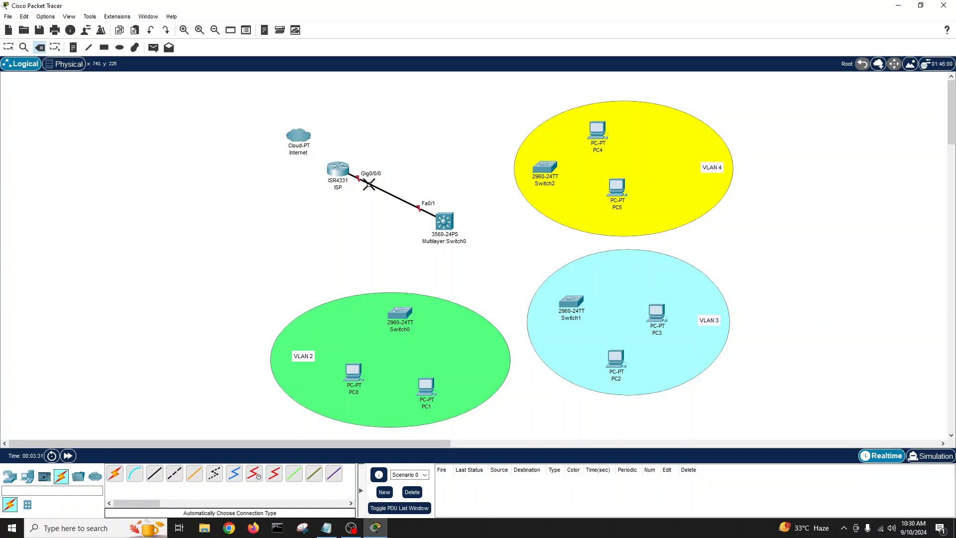
{"action": "left_click", "coordinate": [367, 185]}
{"action": "left_click", "coordinate": [9, 47]}
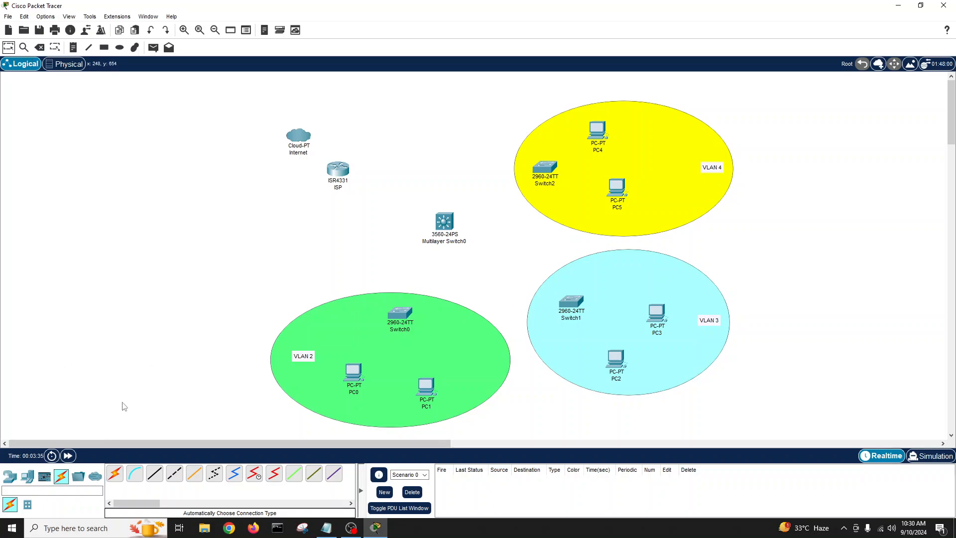
Step: Connect the multilayer switch's GigabitEthernet0/1 to the ISP router's GigabitEthernet0/0/0 with a copper straight-through cable
{"action": "left_click", "coordinate": [155, 476]}
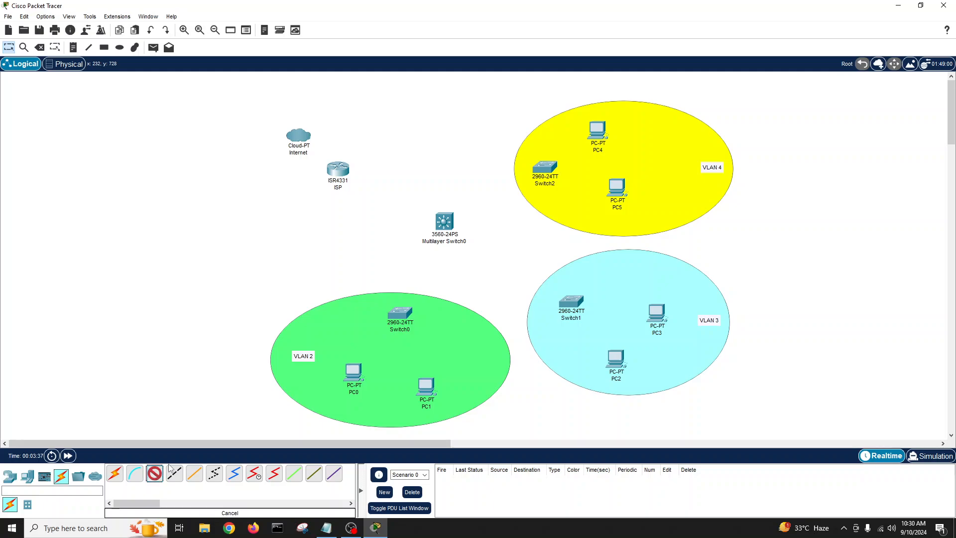
{"action": "left_click", "coordinate": [443, 223]}
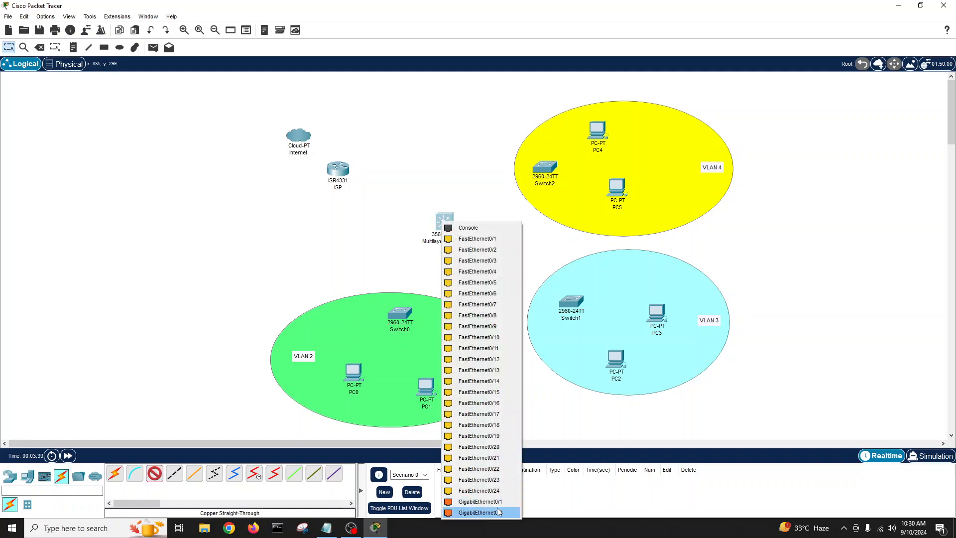
{"action": "left_click", "coordinate": [498, 502]}
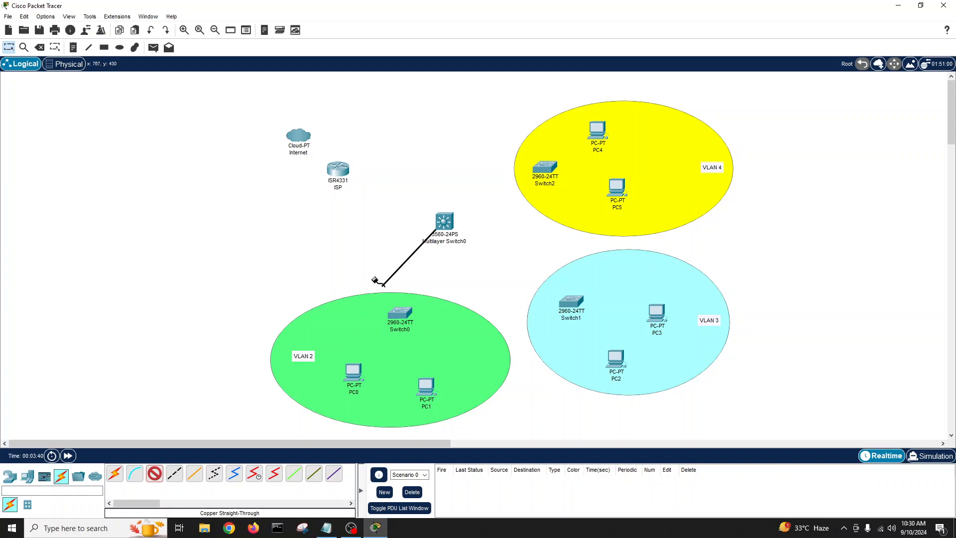
{"action": "left_click", "coordinate": [338, 171]}
{"action": "left_click", "coordinate": [381, 211]}
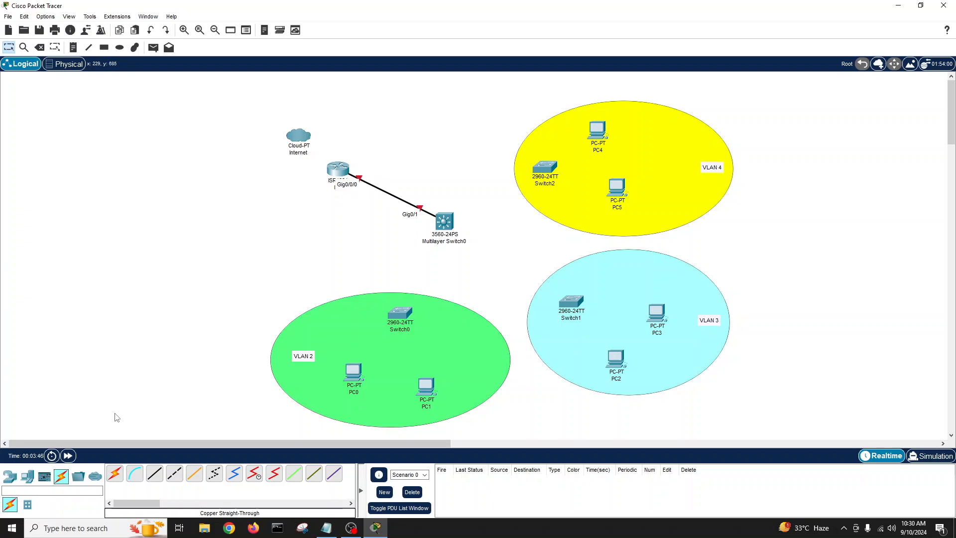
Step: Connect the multilayer switch's FastEthernet0/1 to Switch0's FastEthernet0/1 with a copper cross-over cable
{"action": "left_click", "coordinate": [173, 476]}
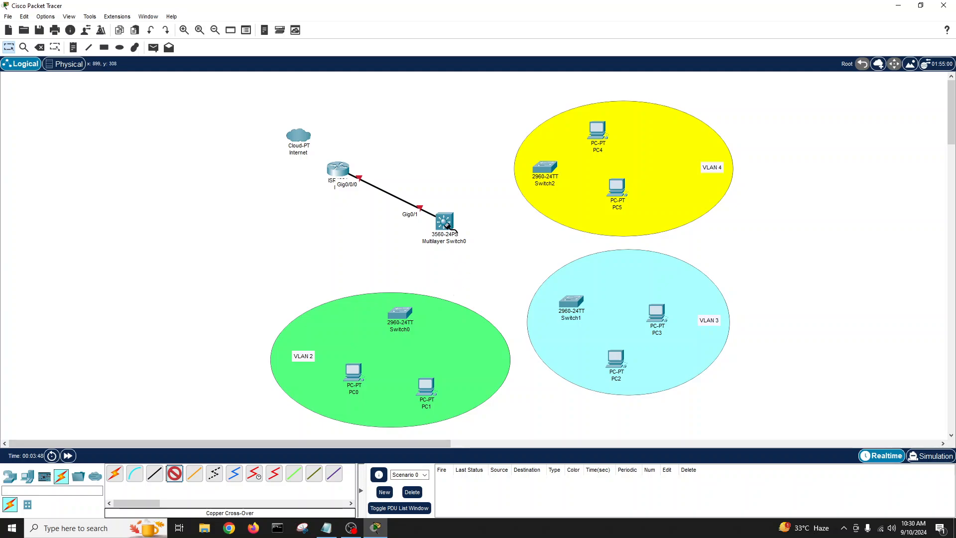
{"action": "left_click", "coordinate": [446, 223]}
{"action": "left_click", "coordinate": [471, 243]}
{"action": "left_click", "coordinate": [404, 318]}
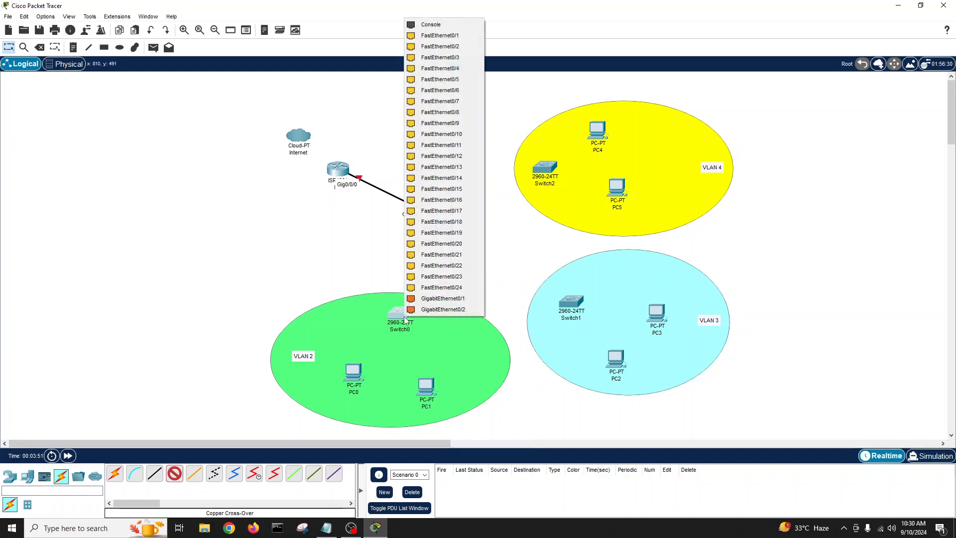
{"action": "left_click", "coordinate": [448, 36]}
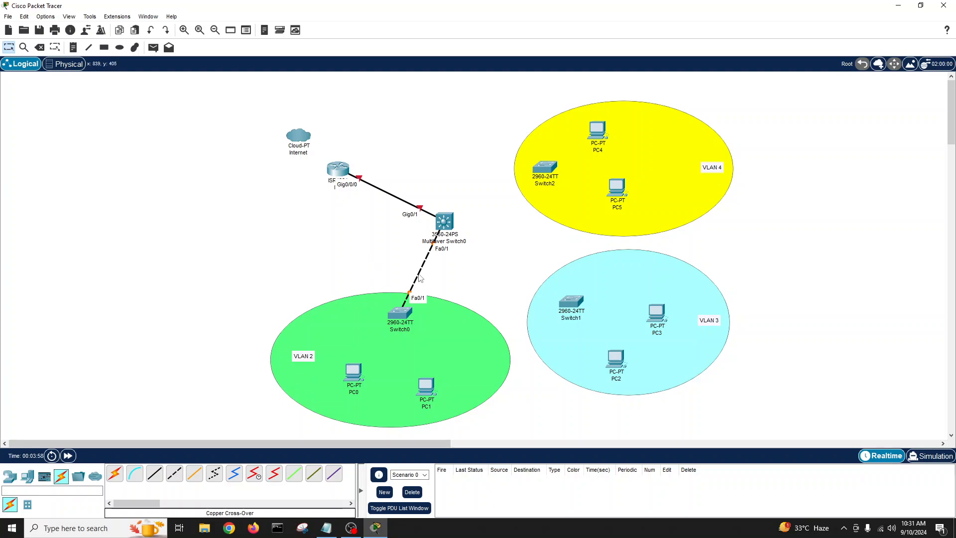
Step: Delete the cross-over cable and all three 2960 switches from the ellipses, and return to selection mode
{"action": "key", "text": "Delete"}
{"action": "left_click", "coordinate": [424, 267]}
{"action": "left_click", "coordinate": [400, 312]}
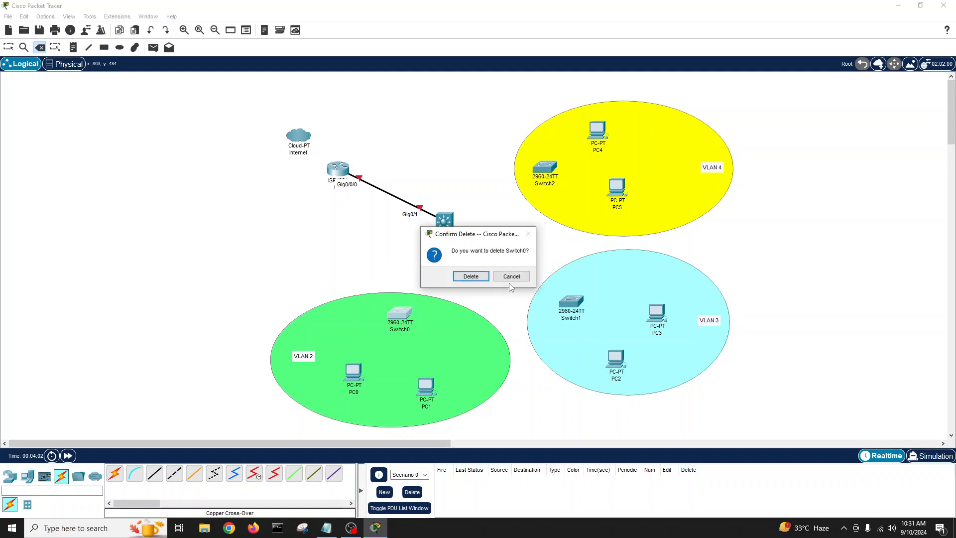
{"action": "left_click", "coordinate": [472, 276]}
{"action": "left_click", "coordinate": [556, 305]}
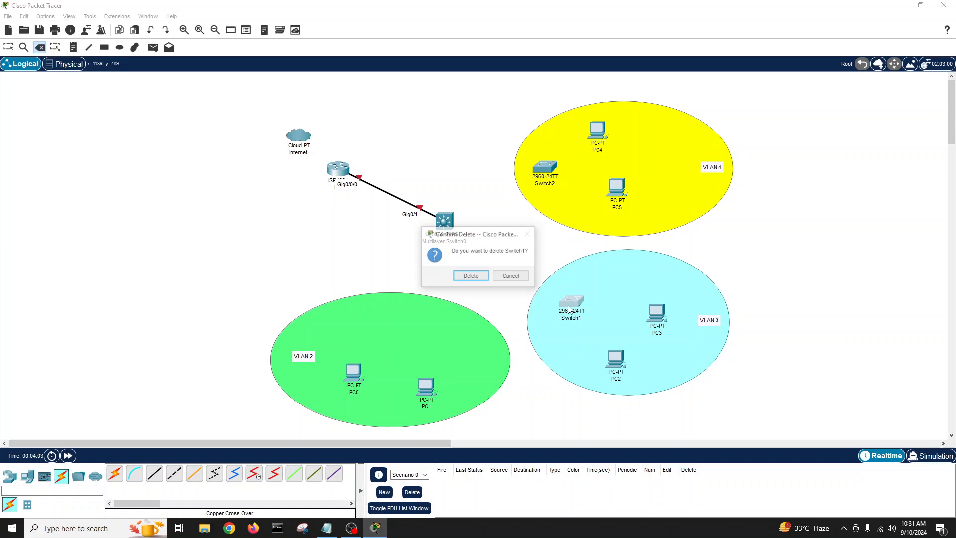
{"action": "left_click", "coordinate": [471, 276]}
{"action": "left_click", "coordinate": [547, 172]}
{"action": "left_click", "coordinate": [471, 276]}
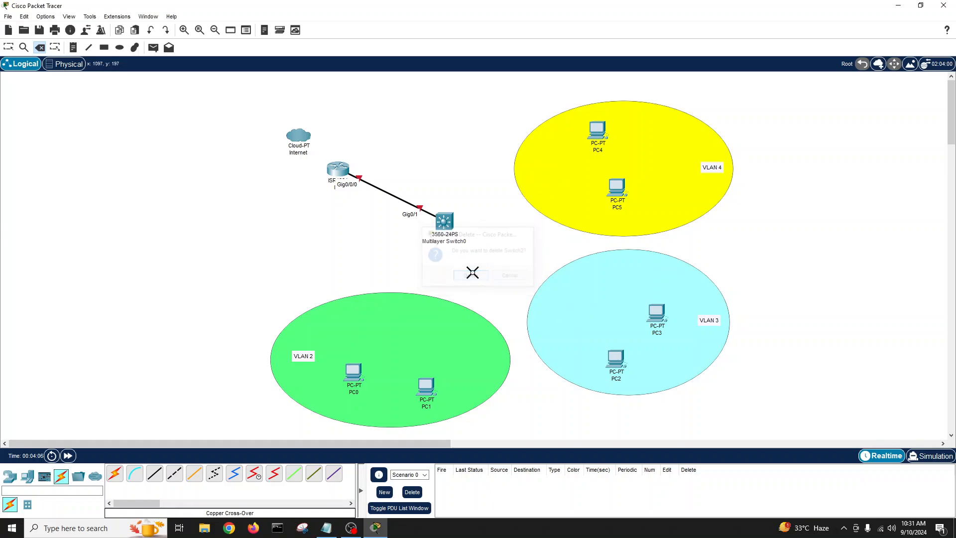
{"action": "left_click", "coordinate": [9, 48]}
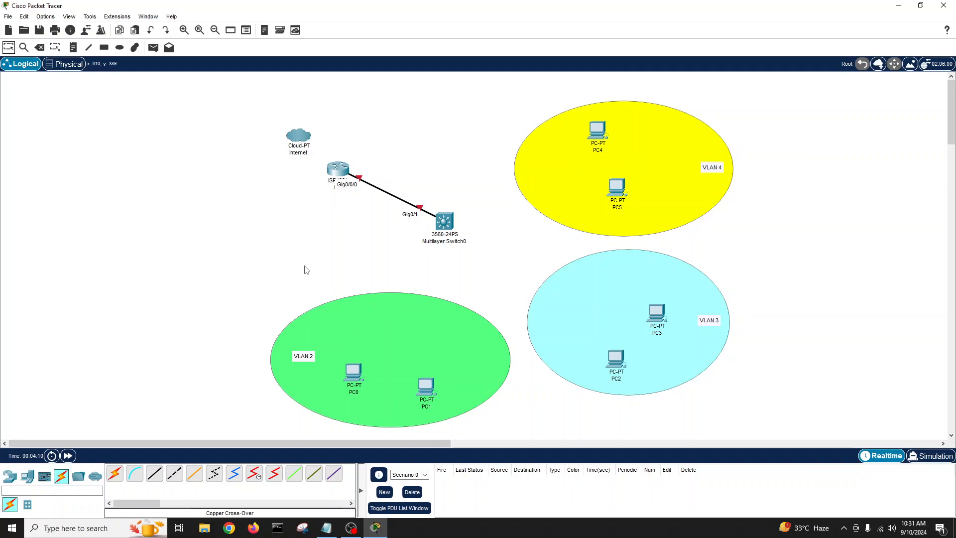
Step: Connect the multilayer switch's FastEthernet0/1 to PC0's FastEthernet0 with a copper straight-through cable
{"action": "left_click", "coordinate": [155, 473]}
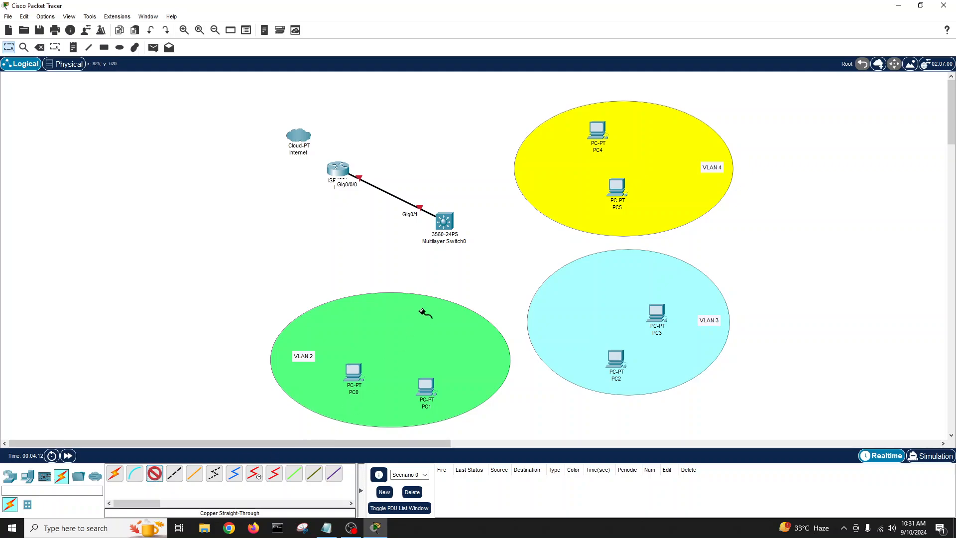
{"action": "left_click", "coordinate": [445, 227]}
{"action": "left_click", "coordinate": [464, 243]}
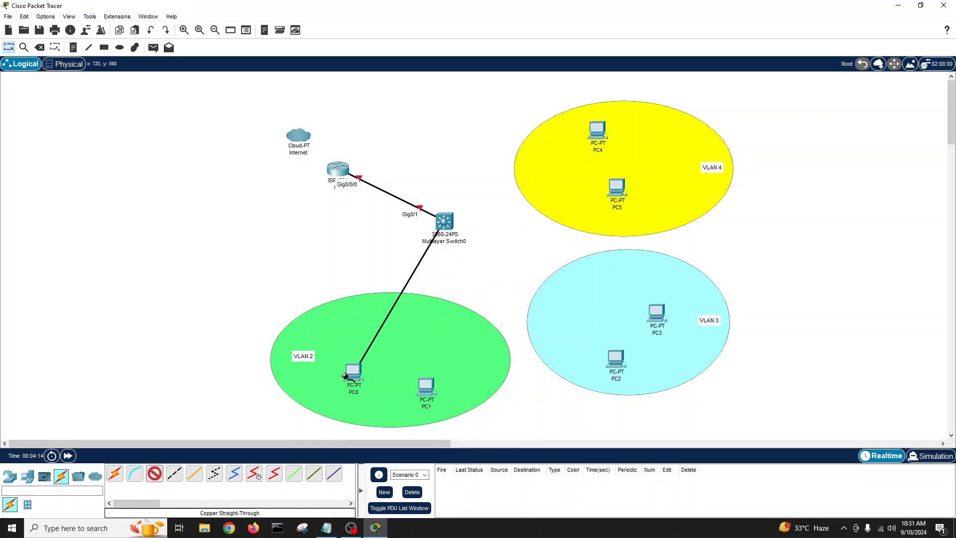
{"action": "left_click", "coordinate": [356, 373]}
{"action": "left_click", "coordinate": [388, 412]}
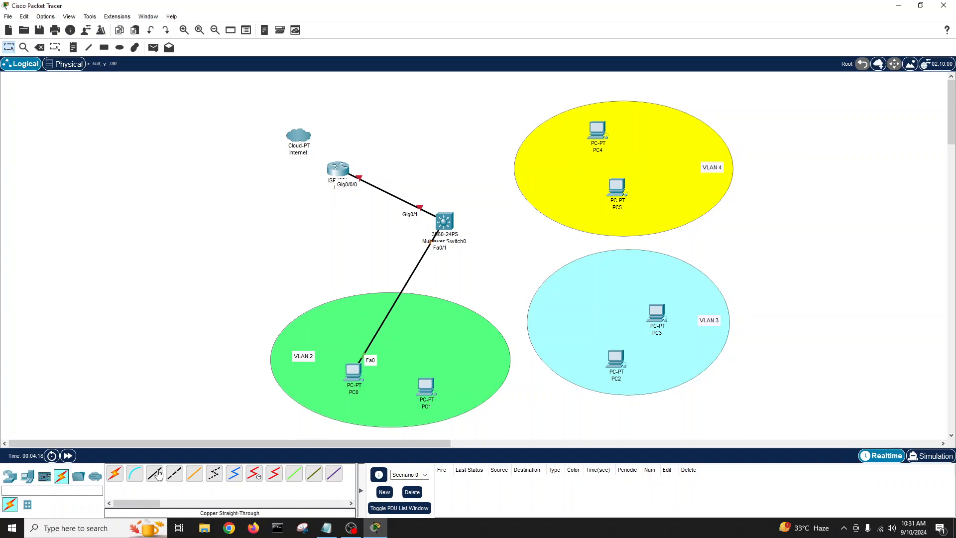
Step: Connect the multilayer switch's FastEthernet0/2 to PC1's FastEthernet0 with a copper straight-through cable
{"action": "left_click", "coordinate": [154, 473]}
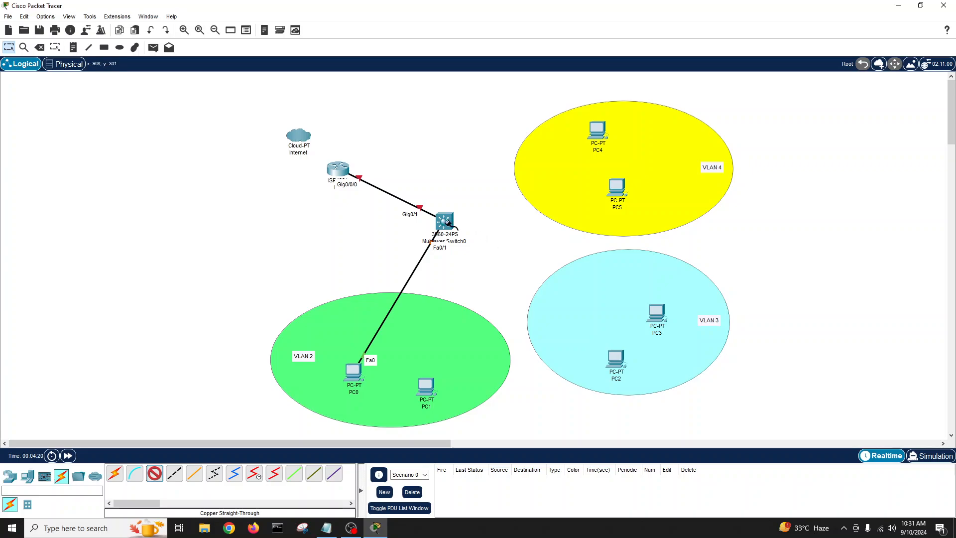
{"action": "left_click", "coordinate": [448, 225]}
{"action": "left_click", "coordinate": [453, 239]}
{"action": "left_click", "coordinate": [426, 386]}
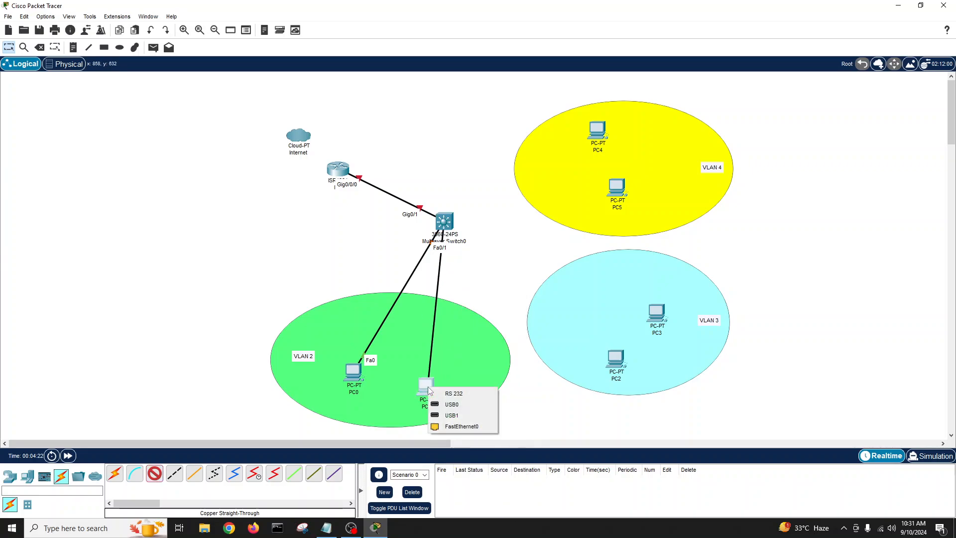
{"action": "left_click", "coordinate": [460, 426]}
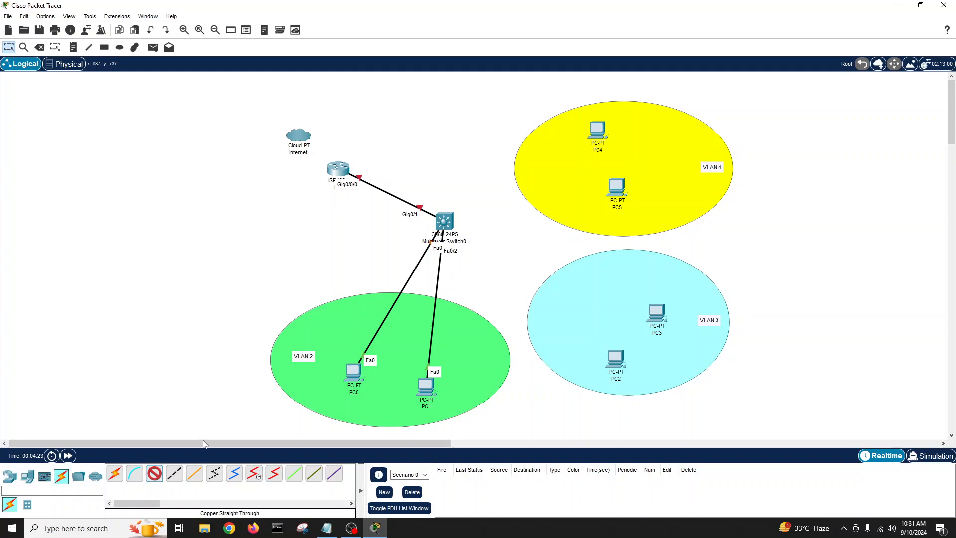
Step: Connect the multilayer switch's FastEthernet0/3 to PC2's FastEthernet0 with a copper straight-through cable
{"action": "left_click", "coordinate": [441, 228]}
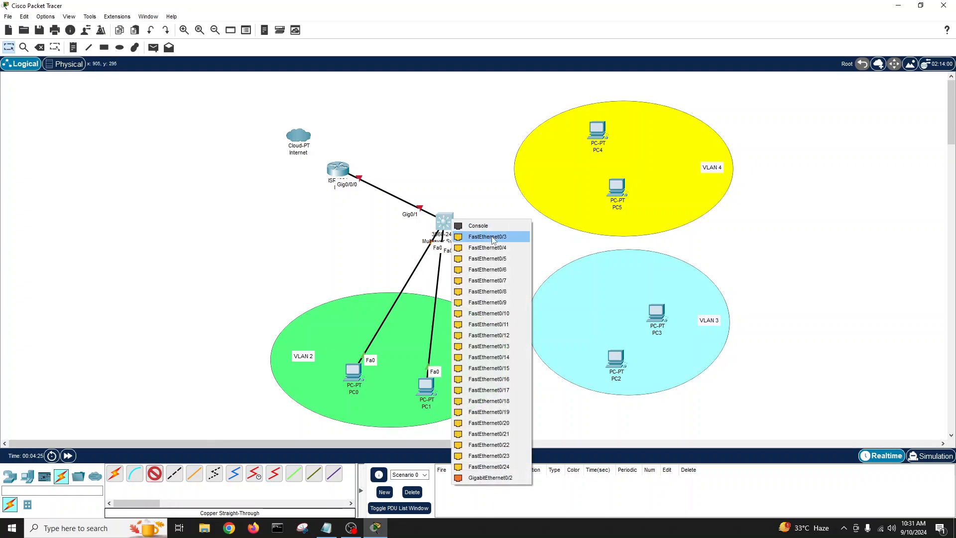
{"action": "left_click", "coordinate": [465, 238]}
{"action": "left_click", "coordinate": [616, 361]}
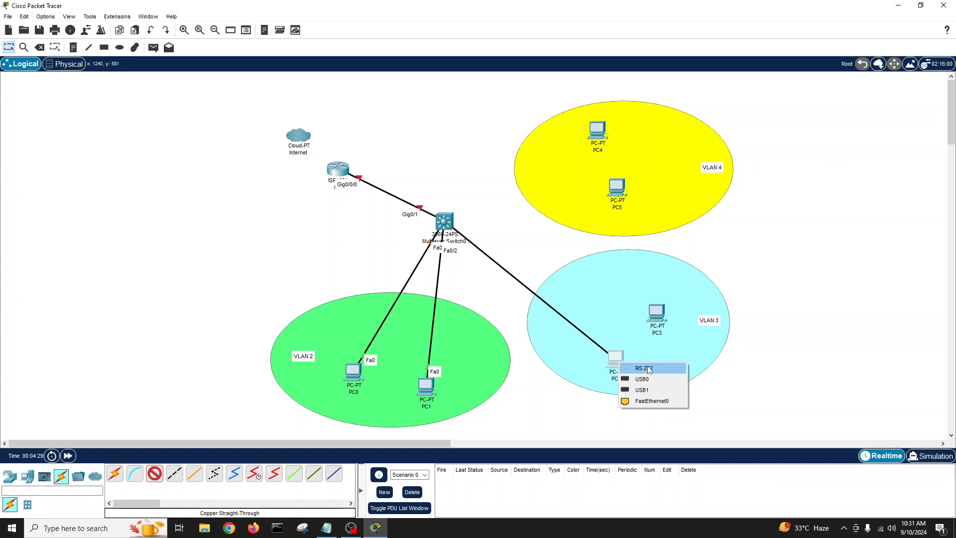
{"action": "left_click", "coordinate": [650, 401]}
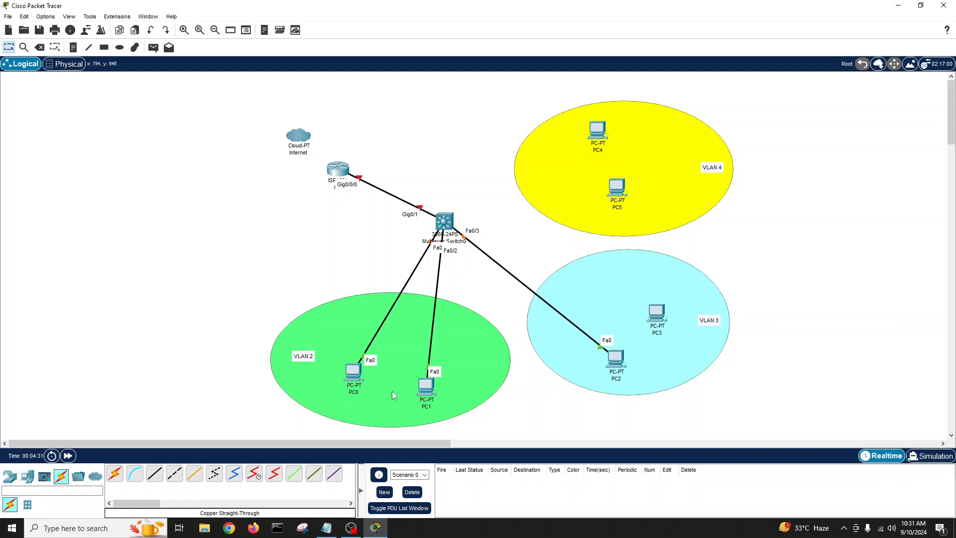
Step: Connect the multilayer switch's FastEthernet0/4 to PC3's FastEthernet0 with a copper straight-through cable
{"action": "left_click", "coordinate": [154, 473]}
{"action": "left_click", "coordinate": [444, 221]}
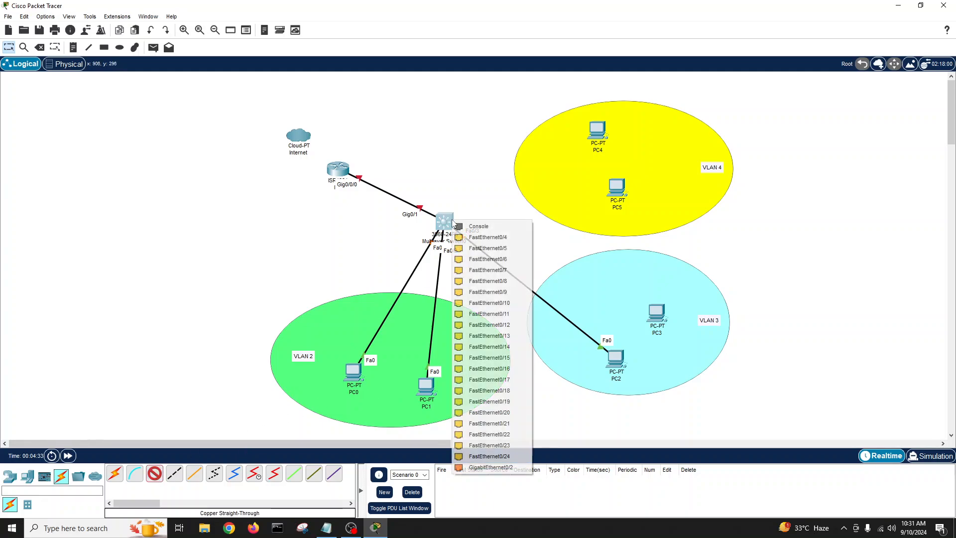
{"action": "left_click", "coordinate": [499, 238]}
{"action": "left_click", "coordinate": [656, 313]}
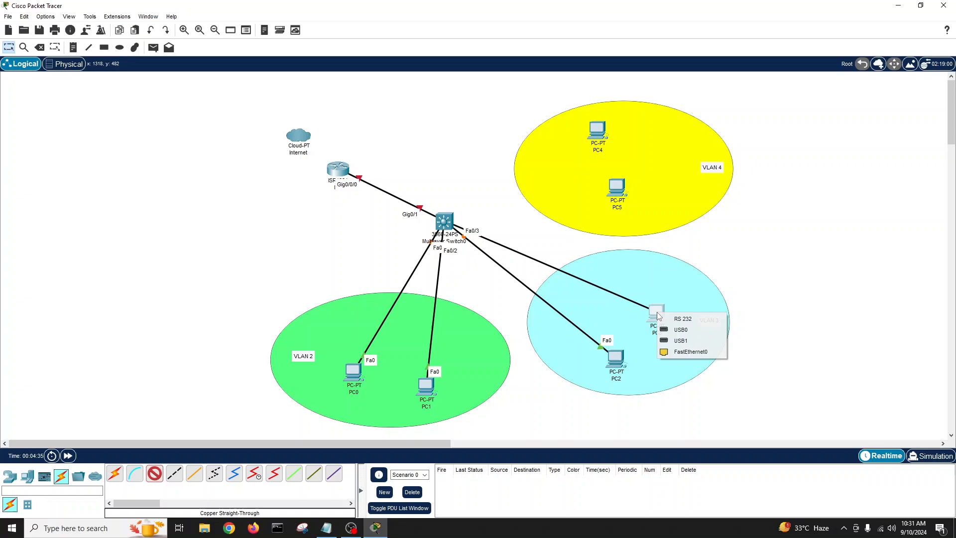
{"action": "left_click", "coordinate": [691, 352]}
Step: Connect the multilayer switch's FastEthernet0/5 to PC4's FastEthernet0 with a copper straight-through cable
{"action": "left_click", "coordinate": [154, 473]}
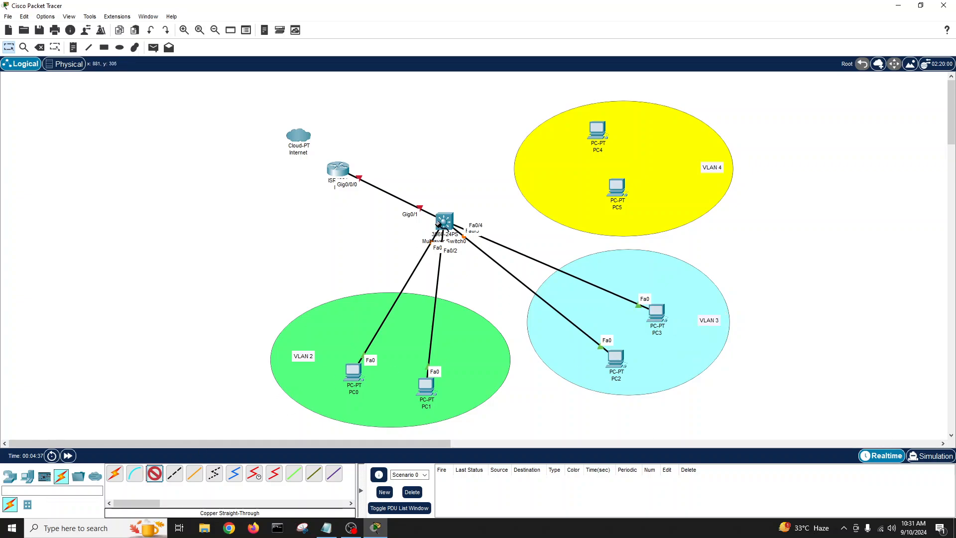
{"action": "left_click", "coordinate": [443, 220]}
{"action": "left_click", "coordinate": [477, 227]}
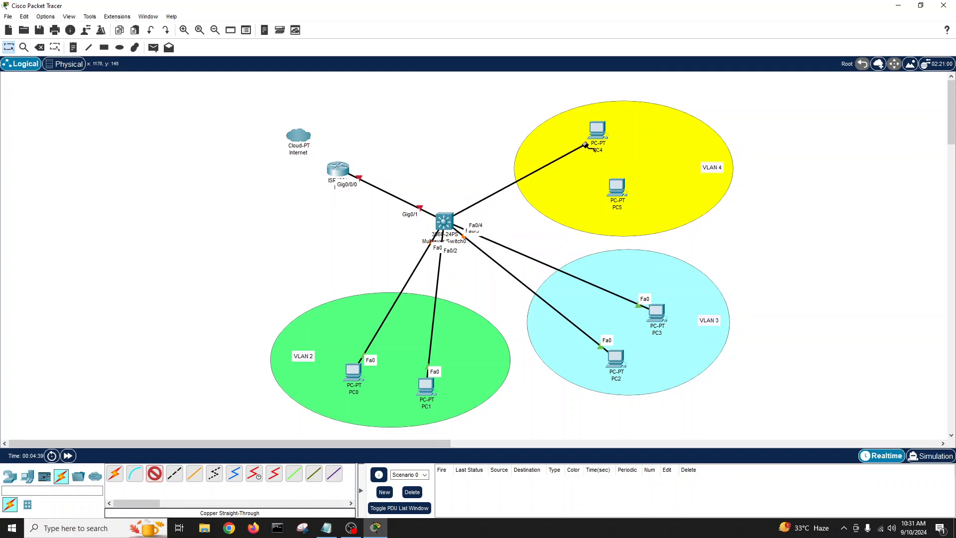
{"action": "left_click", "coordinate": [599, 128]}
{"action": "left_click", "coordinate": [628, 165]}
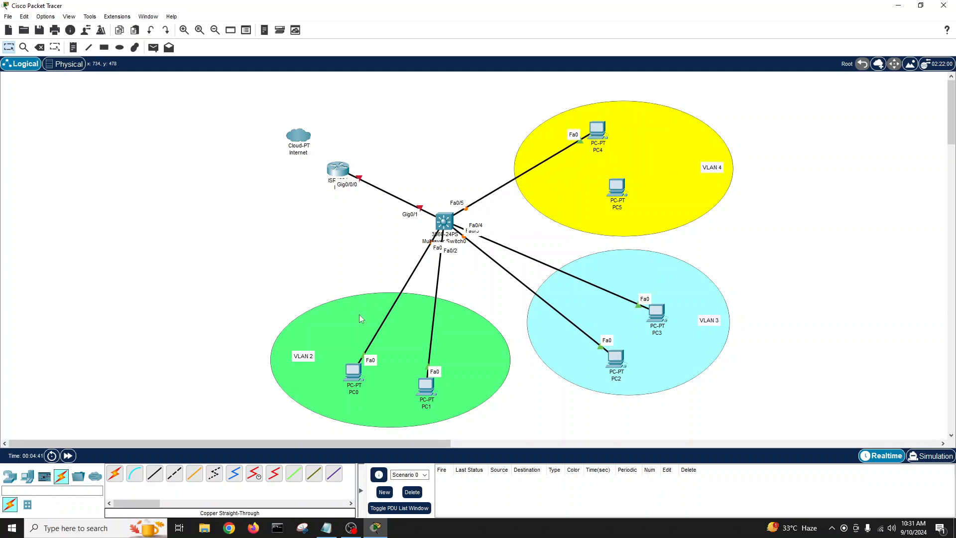
Step: Connect the multilayer switch's FastEthernet0/6 to PC5's FastEthernet0 with a copper straight-through cable
{"action": "left_click", "coordinate": [154, 474]}
{"action": "left_click", "coordinate": [450, 224]}
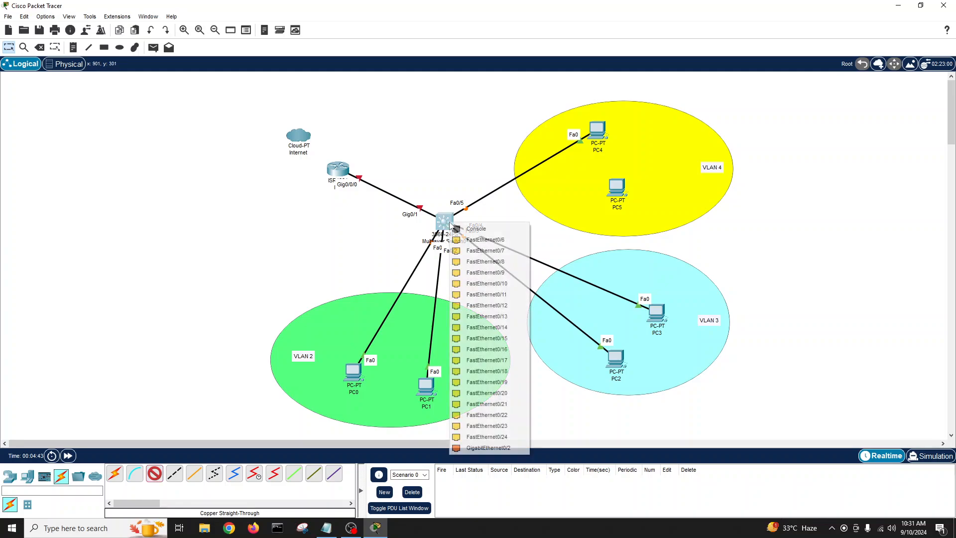
{"action": "left_click", "coordinate": [478, 239]}
{"action": "left_click", "coordinate": [617, 189]}
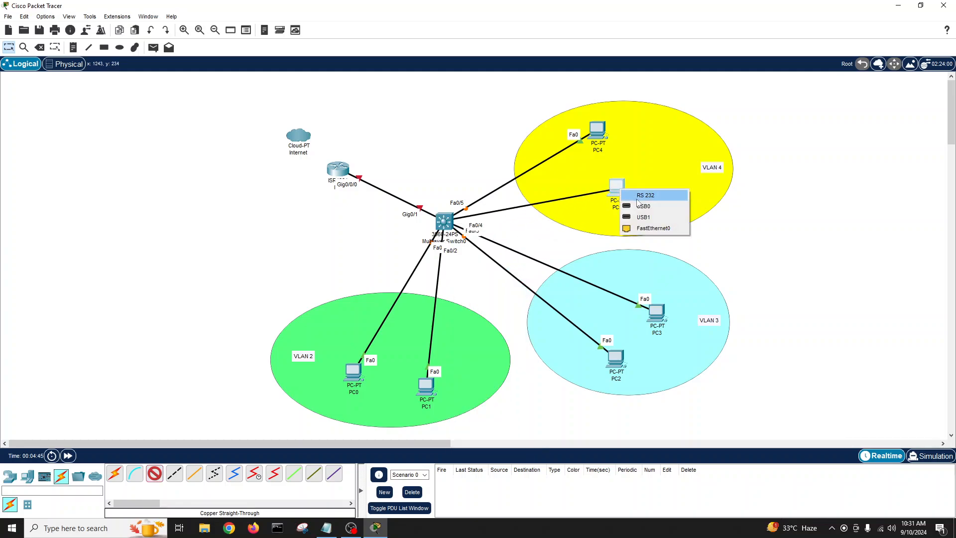
{"action": "left_click", "coordinate": [668, 229]}
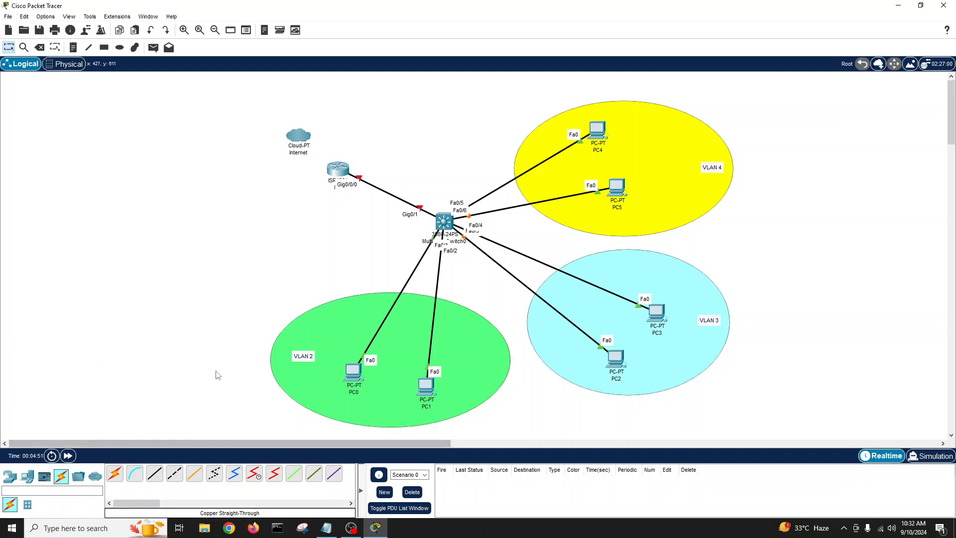
Step: Link the Internet cloud to the ISP router with an automatically chosen connection, and move both devices farther away from the multilayer switch
{"action": "left_click", "coordinate": [114, 474]}
{"action": "left_click", "coordinate": [299, 136]}
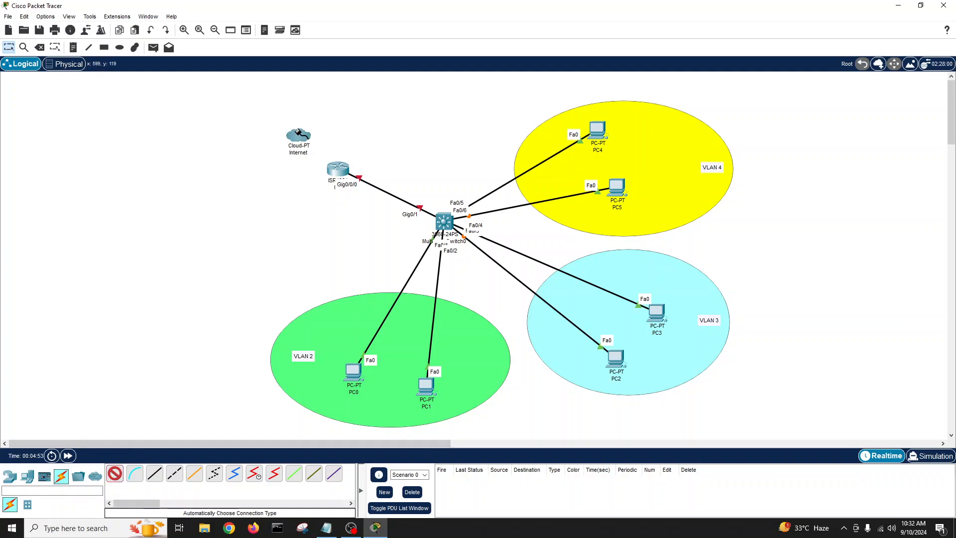
{"action": "left_click", "coordinate": [338, 168]}
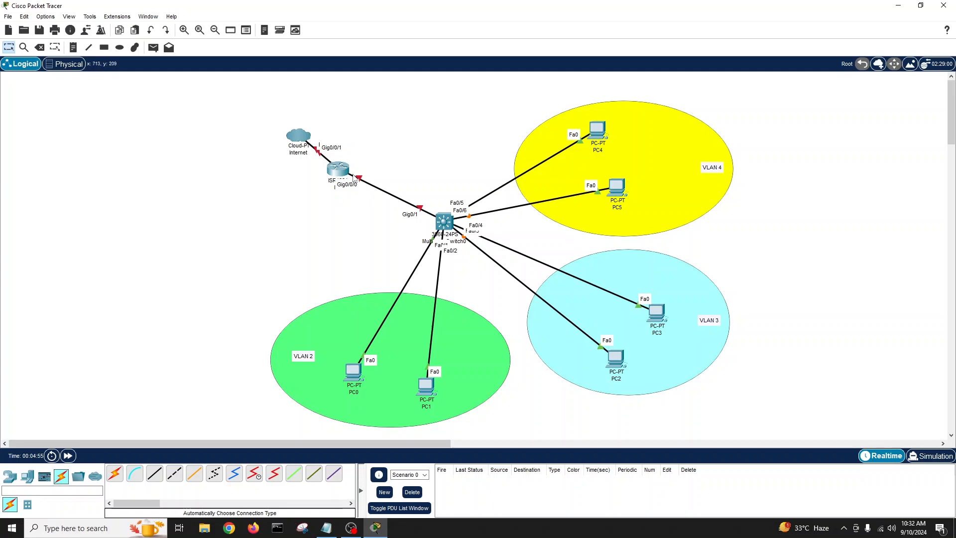
{"action": "left_click_drag", "start_coordinate": [291, 136], "coordinate": [237, 130]}
{"action": "left_click_drag", "start_coordinate": [339, 170], "coordinate": [294, 149]}
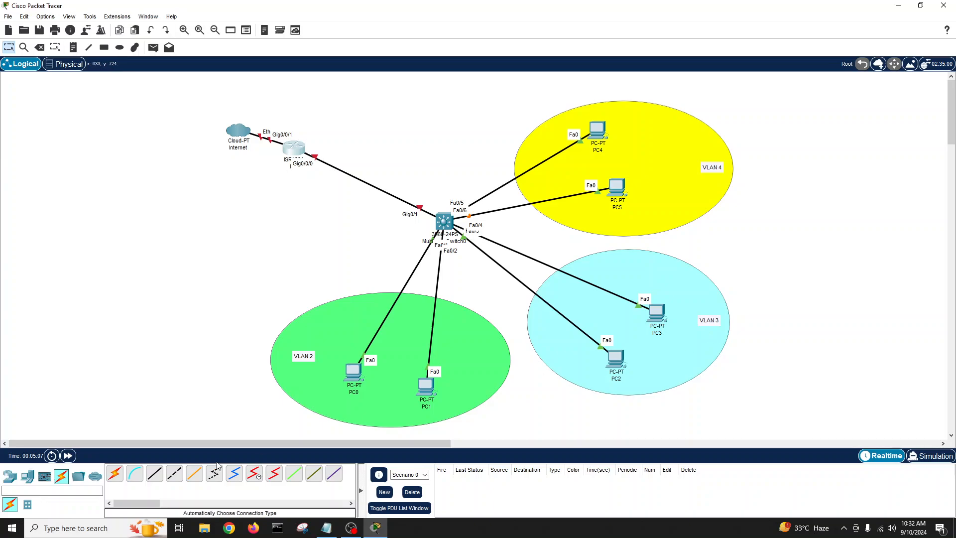
Step: Add the note 192.168.3.0/24 beside the VLAN 3 ellipse and the note 192.168.2.0/24 beside the VLAN 2 ellipse
{"action": "left_click", "coordinate": [73, 48]}
{"action": "left_click", "coordinate": [736, 304]}
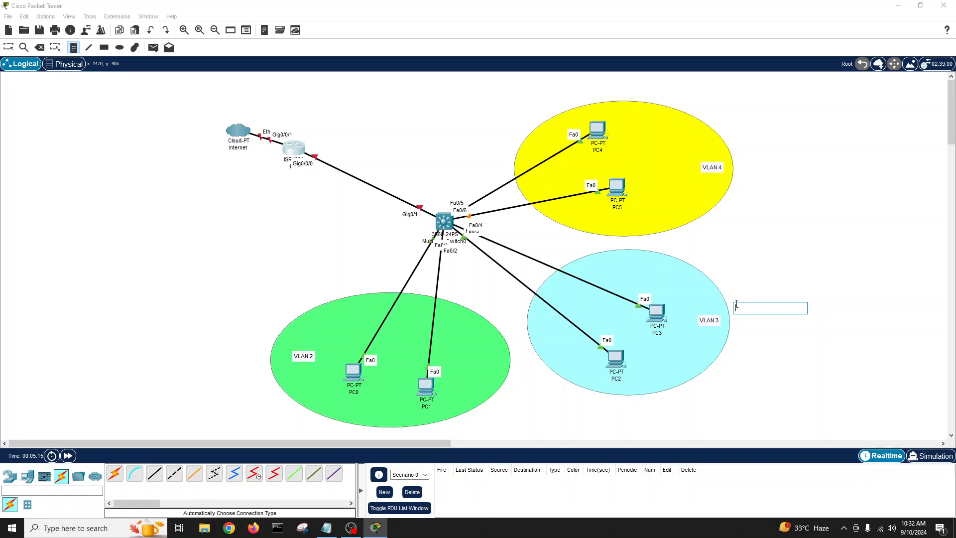
{"action": "type", "text": "192.168.3.0/24"}
{"action": "left_click", "coordinate": [198, 339]}
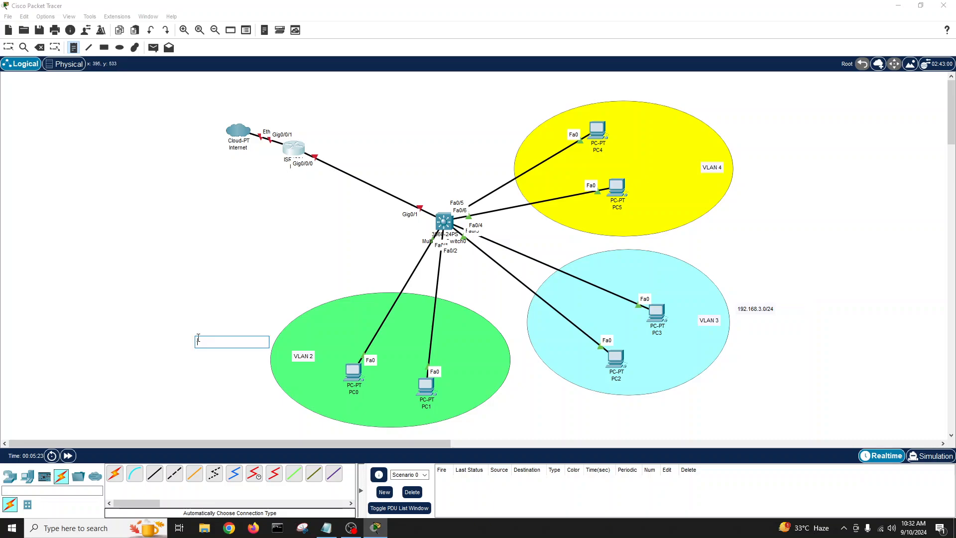
{"action": "type", "text": "1"}
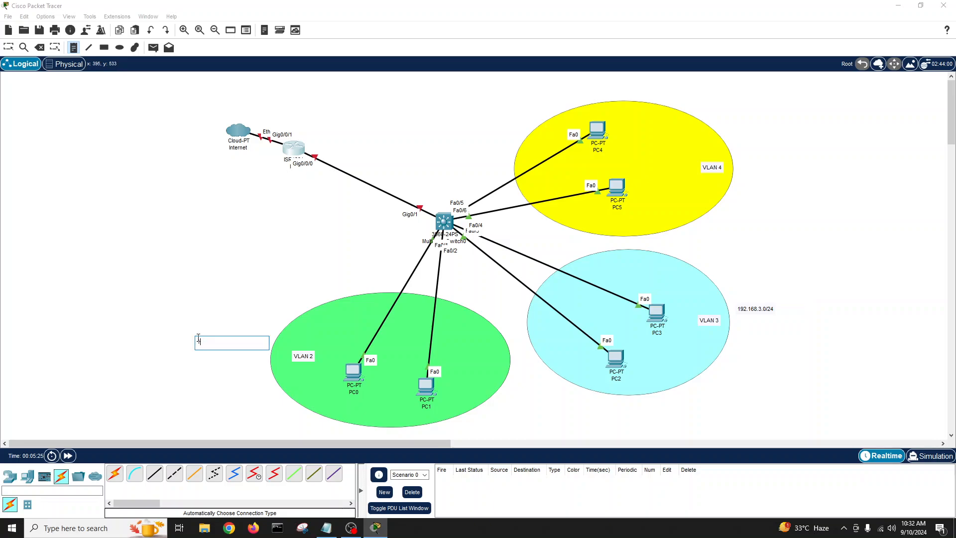
{"action": "type", "text": "9192.168.2.0/24"}
Step: Add the note 192.168.4.0/24 beside the VLAN 4 ellipse and return to selection mode
{"action": "left_click", "coordinate": [745, 161]}
{"action": "type", "text": "19"}
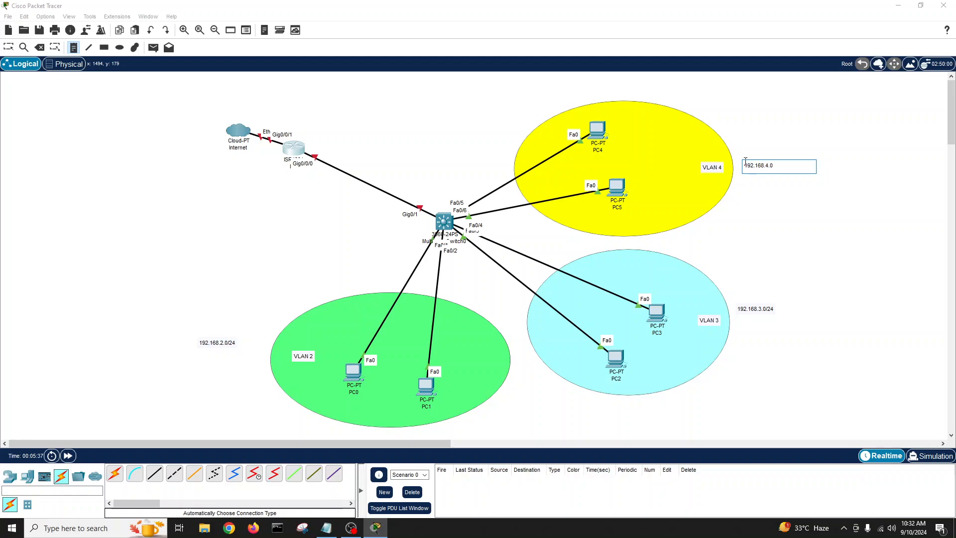
{"action": "left_click", "coordinate": [787, 234]}
{"action": "left_click", "coordinate": [8, 47]}
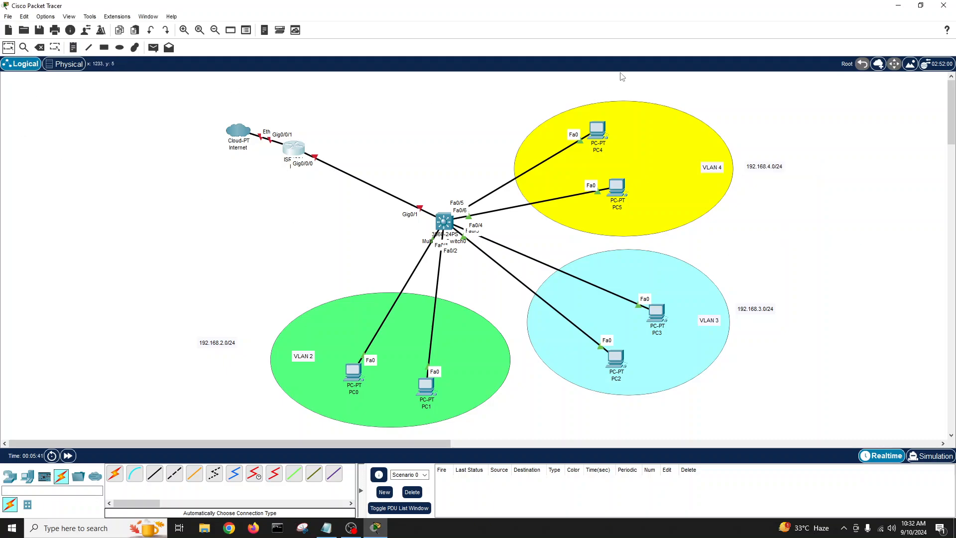
Step: Adjust the positions of the three subnet notes beside the VLAN 4, VLAN 3 and VLAN 2 ellipses
{"action": "left_click_drag", "start_coordinate": [772, 168], "coordinate": [765, 169]}
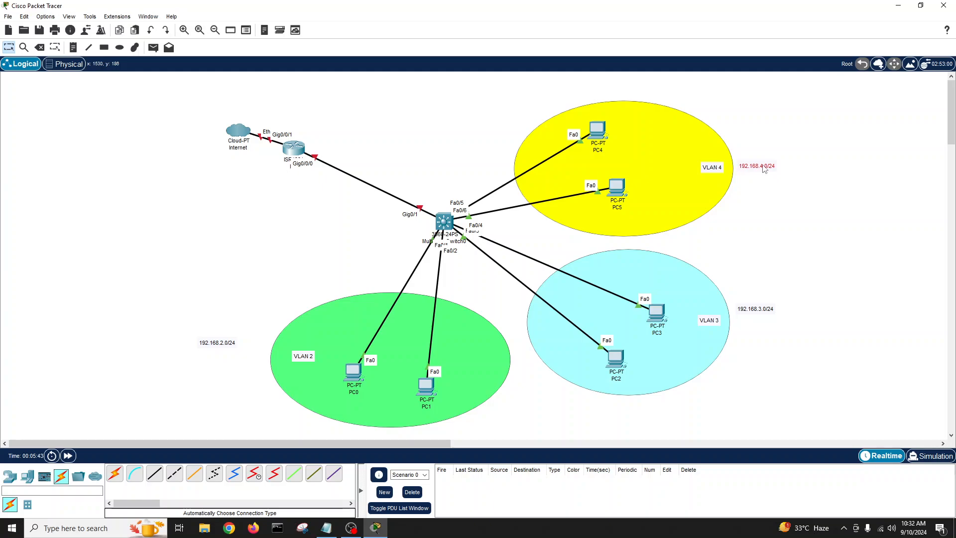
{"action": "left_click_drag", "start_coordinate": [761, 310], "coordinate": [766, 312]}
{"action": "left_click_drag", "start_coordinate": [219, 345], "coordinate": [237, 351]}
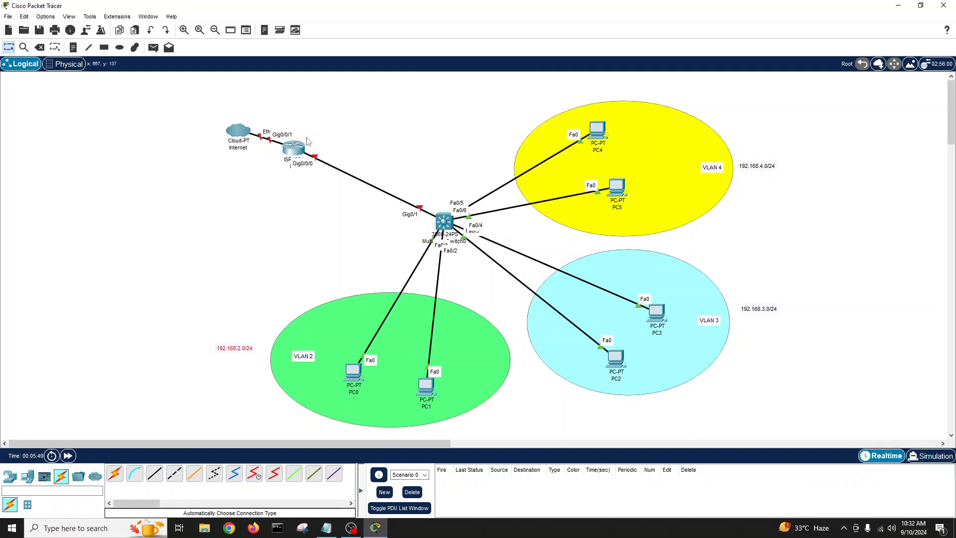
{"action": "left_click", "coordinate": [74, 47]}
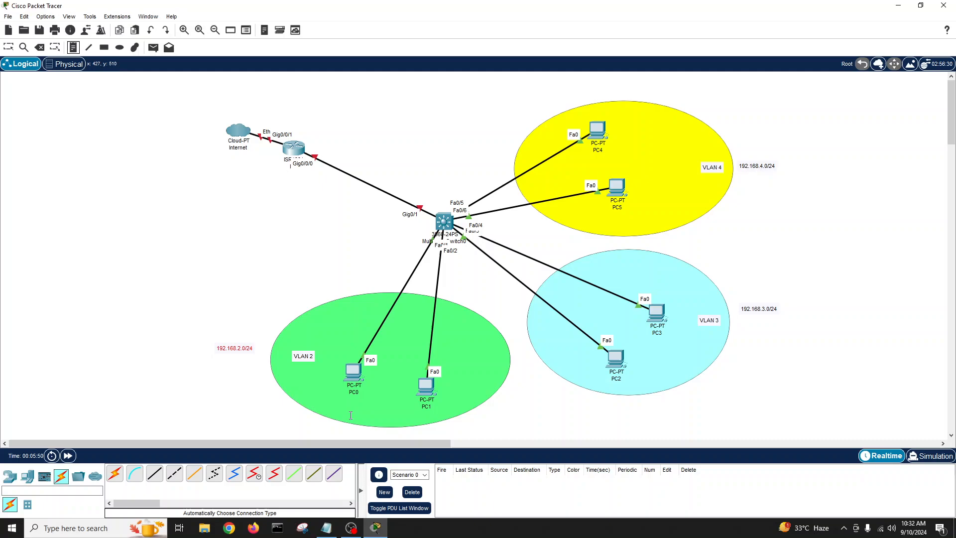
{"action": "left_click", "coordinate": [313, 397]}
{"action": "key", "text": "Escape"}
Step: Rename PC0 in the VLAN 2 ellipse to 192.168.2.2, copying the new name for reuse
{"action": "left_click", "coordinate": [358, 392]}
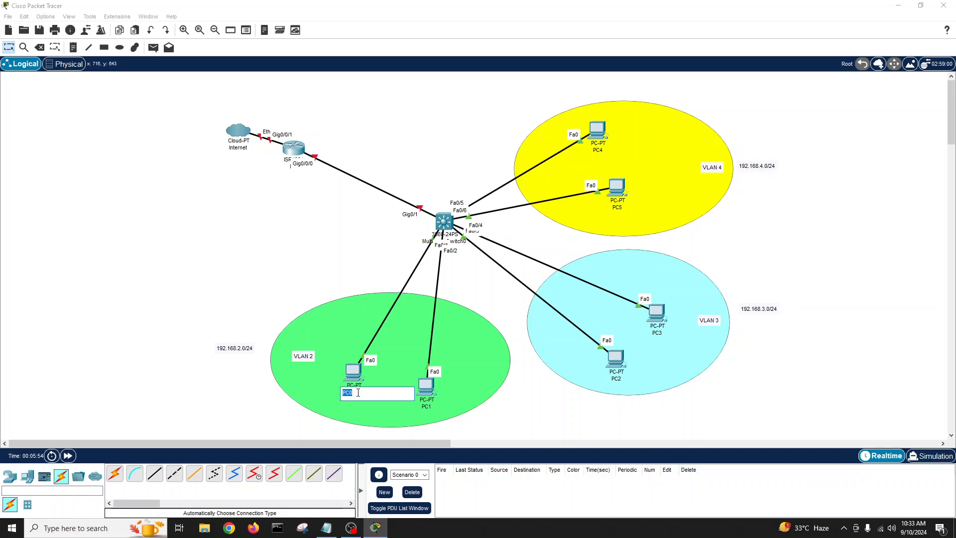
{"action": "type", "text": "192.168.2.2"}
{"action": "double_click", "coordinate": [358, 393]}
{"action": "key", "text": "ctrl+c"}
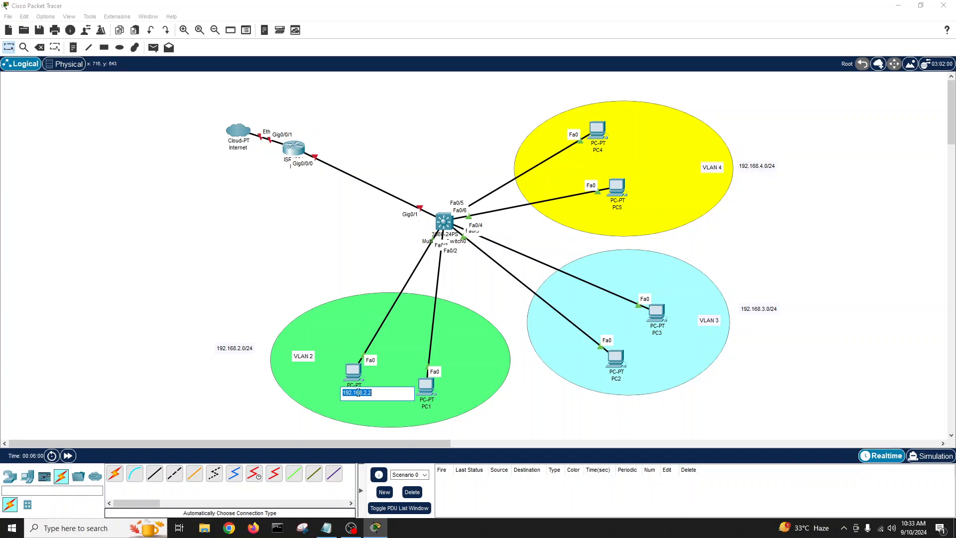
{"action": "key", "text": "Return"}
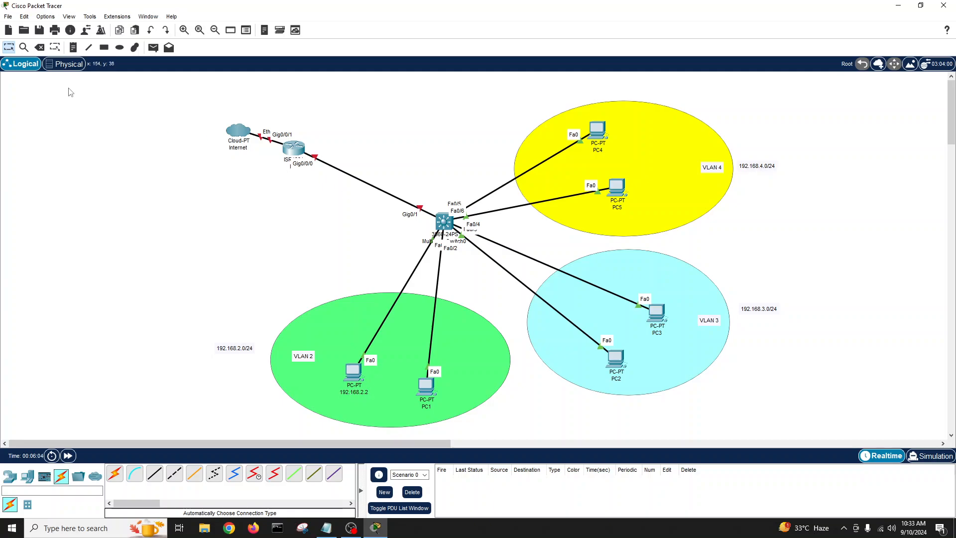
Step: Add the note "VLAN 2 SVI 192.168.2.1" above the multilayer switch and return to selection mode
{"action": "left_click", "coordinate": [74, 48]}
{"action": "left_click", "coordinate": [410, 158]}
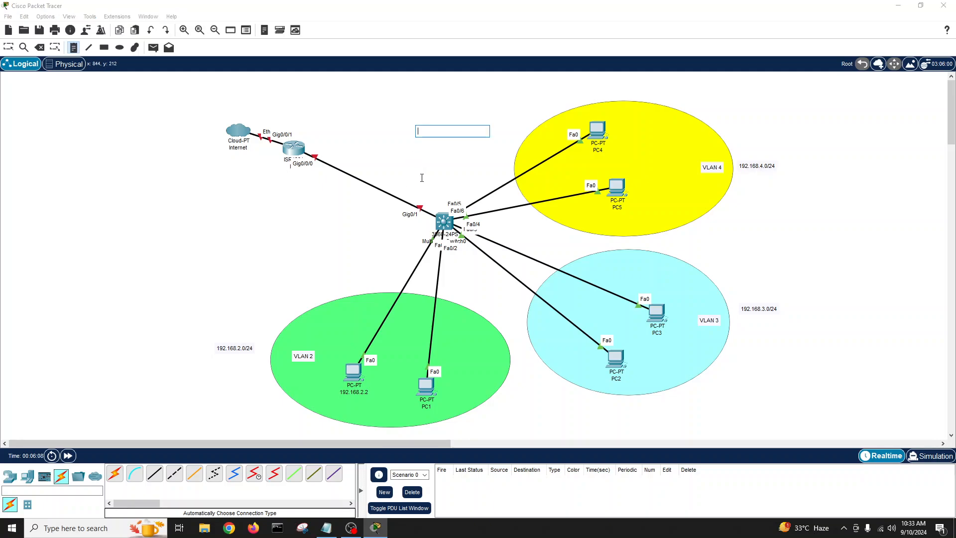
{"action": "type", "text": "VLAN"}
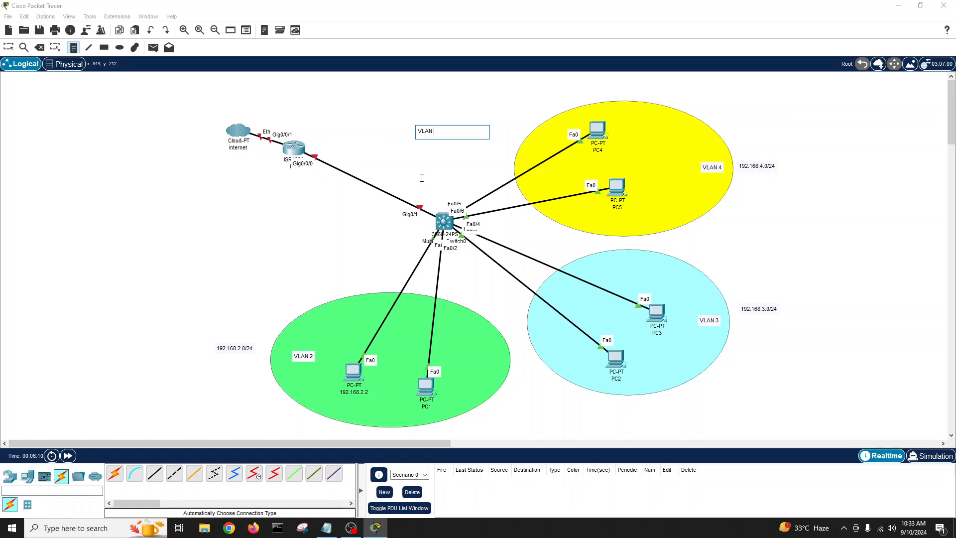
{"action": "type", "text": " 2 SVI 192.168.2.2"}
{"action": "left_click", "coordinate": [380, 240]}
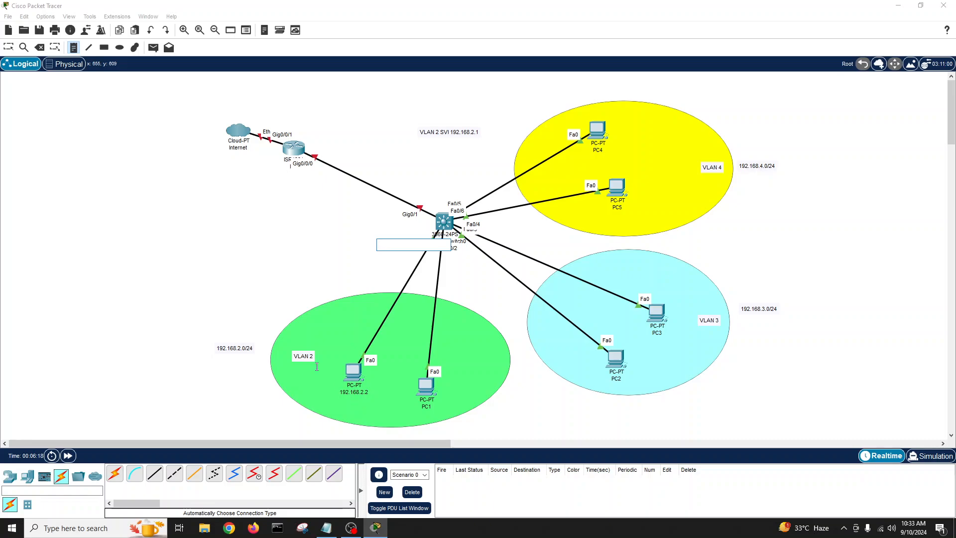
{"action": "left_click", "coordinate": [9, 47]}
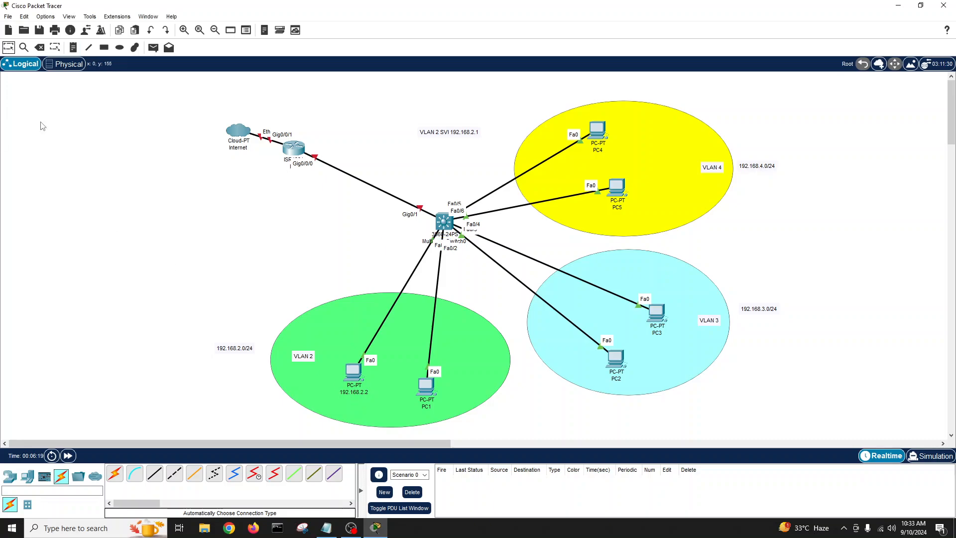
Step: Rename PC1 in the VLAN 2 ellipse to 192.168.2.3
{"action": "left_click", "coordinate": [426, 406]}
{"action": "type", "text": "192.168.2.3"}
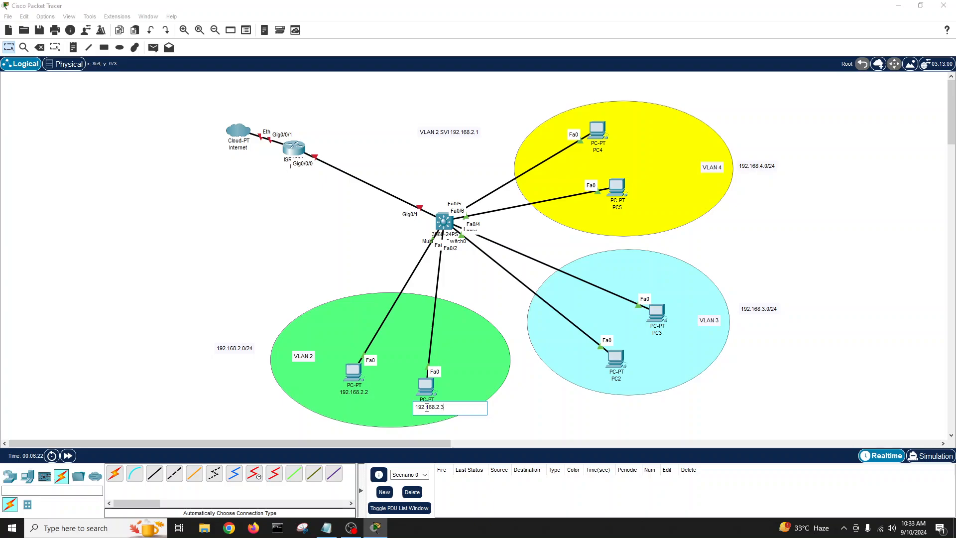
{"action": "left_click", "coordinate": [579, 411]}
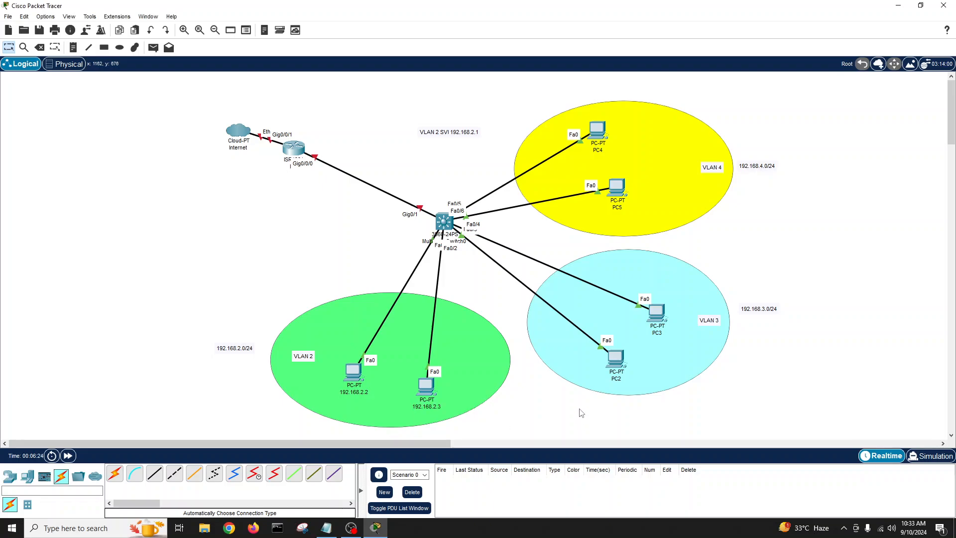
Step: Rename PC2 in the VLAN 3 ellipse to 192.168.3.2 and copy the new name for reuse
{"action": "left_click", "coordinate": [617, 379]}
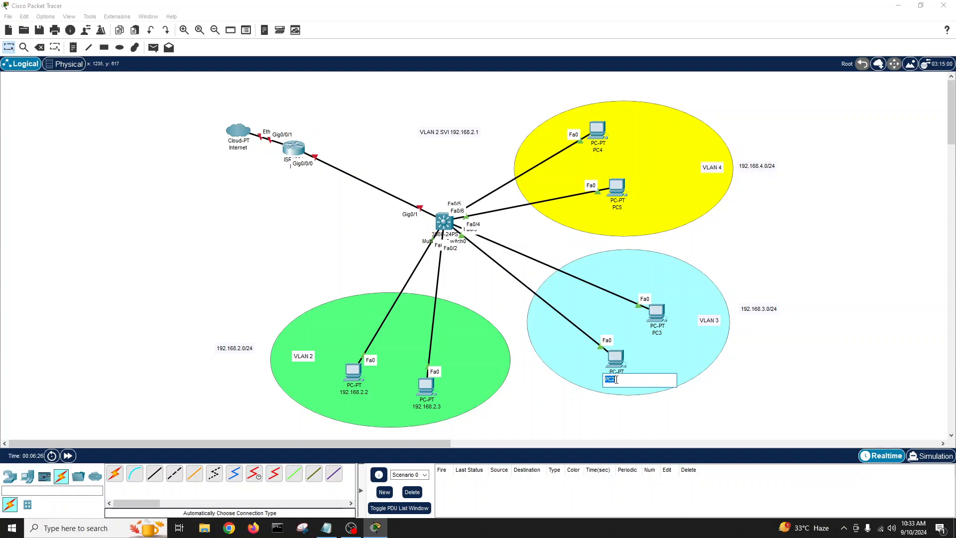
{"action": "key", "text": "ctrl+v"}
{"action": "left_click_drag", "start_coordinate": [638, 380], "coordinate": [601, 382]}
{"action": "key", "text": "ctrl+c"}
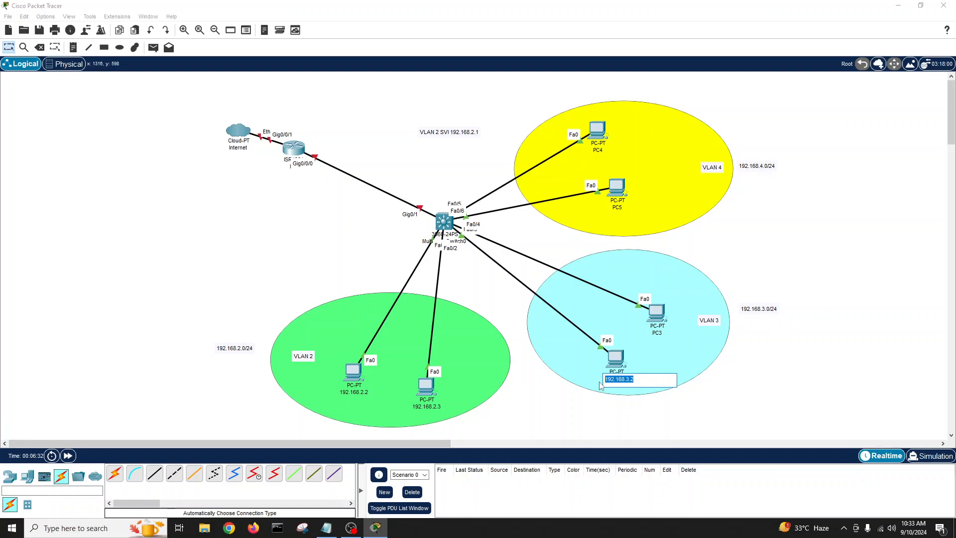
Step: Add a second line "VLAN 3 SVI 192.168.3.1" to the SVI note above the multilayer switch
{"action": "left_click", "coordinate": [477, 133]}
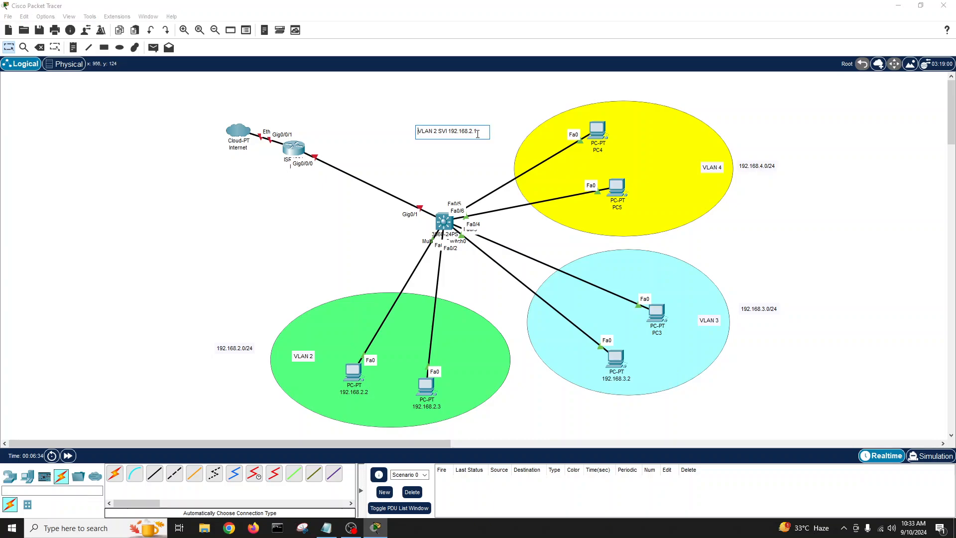
{"action": "key", "text": "Return"}
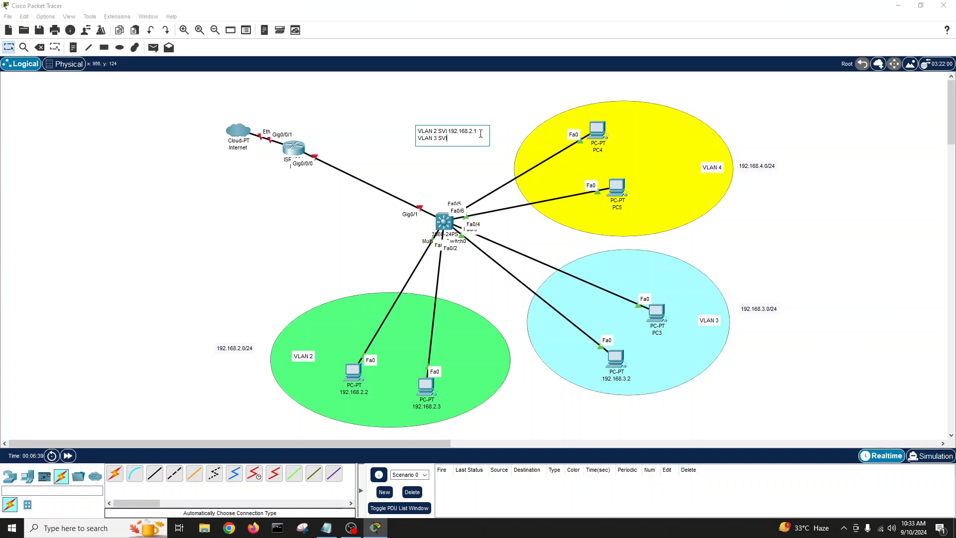
{"action": "type", "text": "VLAN 3 SVI 192.168.3.2"}
{"action": "left_click", "coordinate": [716, 236]}
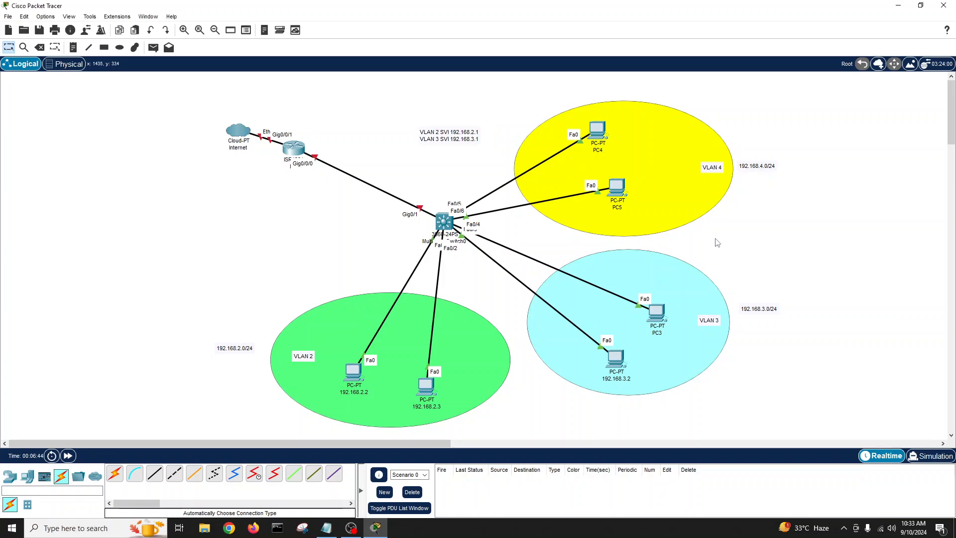
Step: Rename PC3 in the VLAN 3 ellipse to 192.168.3.3, reusing the copied name
{"action": "left_click", "coordinate": [657, 332]}
{"action": "key", "text": "ctrl+v"}
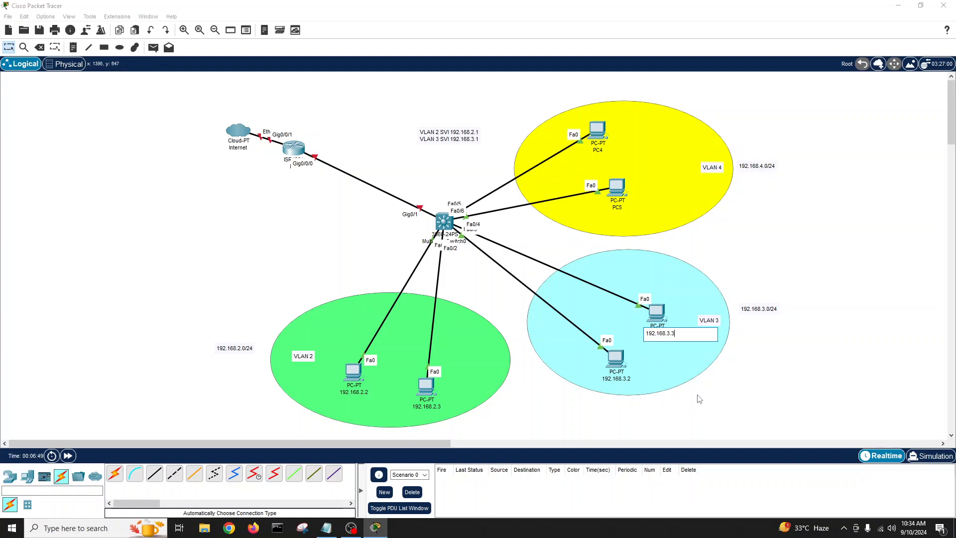
{"action": "left_click", "coordinate": [735, 387]}
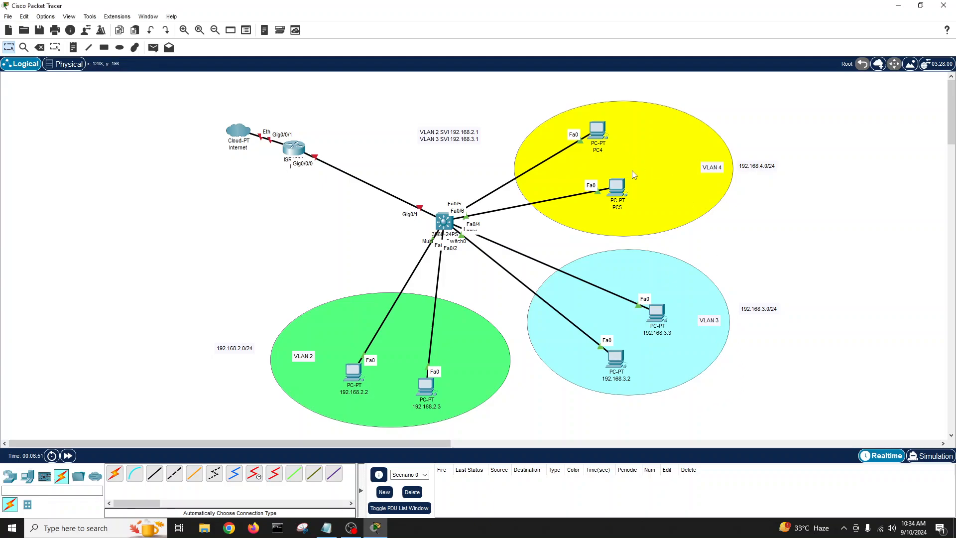
Step: Rename the PCs in the VLAN 4 ellipse: PC5 to 192.168.4.2 and PC4 to 192.168.4.5
{"action": "left_click", "coordinate": [620, 209]}
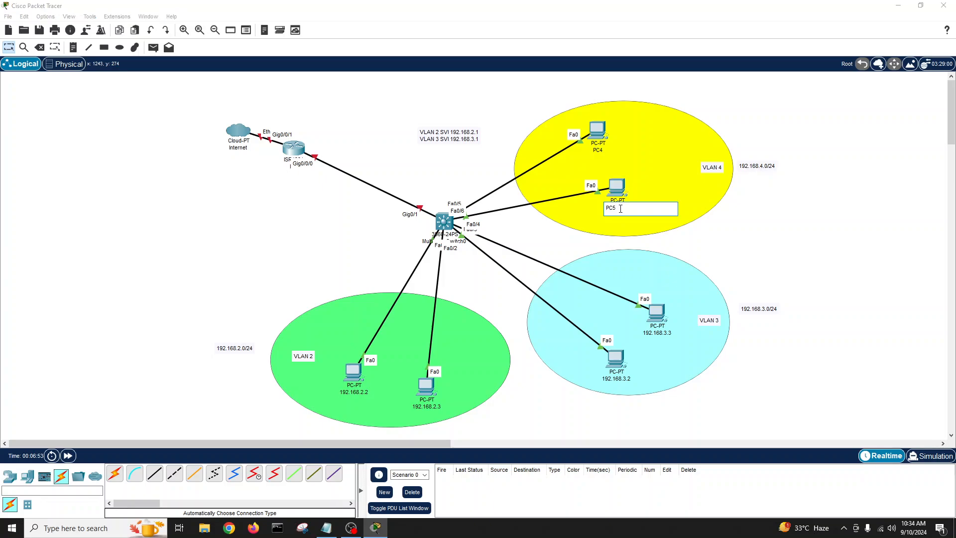
{"action": "left_click_drag", "start_coordinate": [621, 208], "coordinate": [591, 208]}
{"action": "type", "text": "192.168.4.2"}
{"action": "key", "text": "Return"}
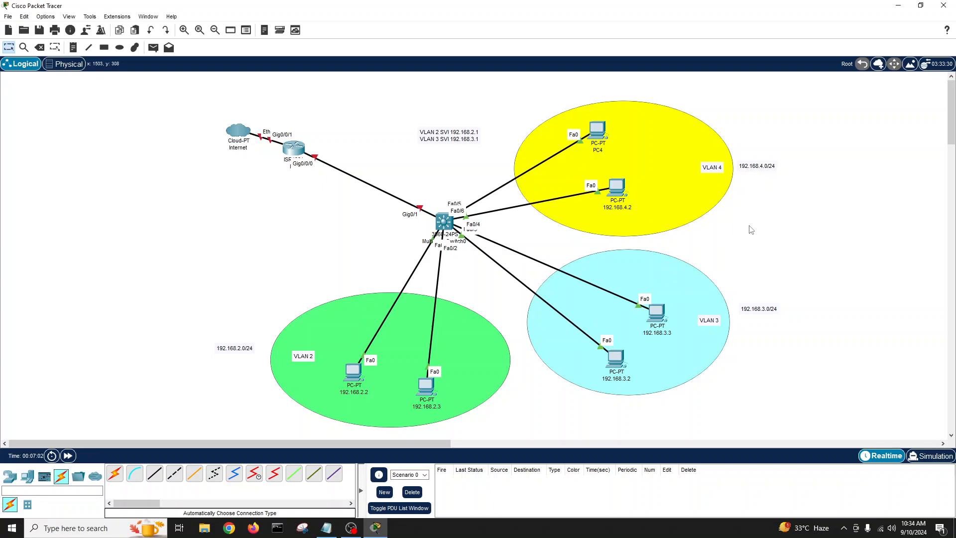
{"action": "double_click", "coordinate": [602, 148]}
{"action": "type", "text": "192.168.4."}
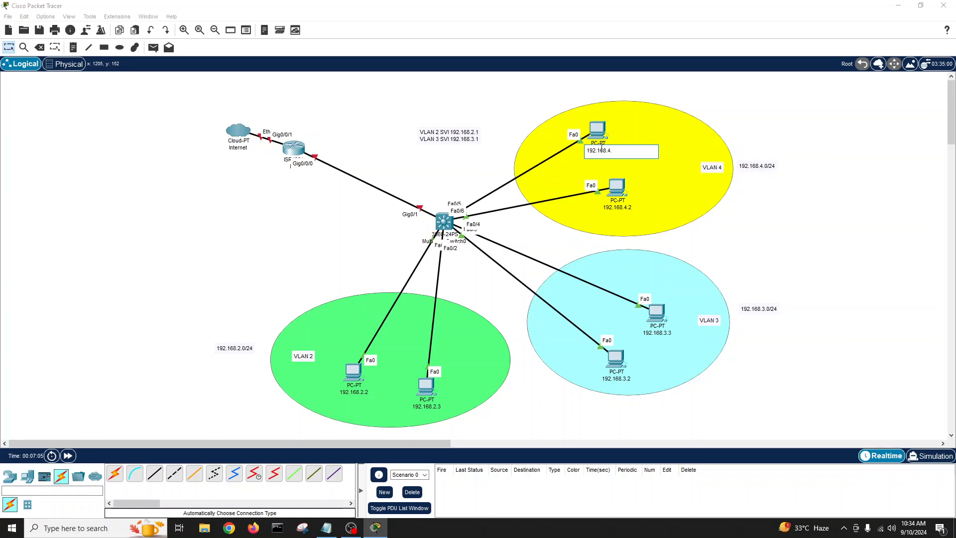
{"action": "type", "text": "5"}
{"action": "key", "text": "Return"}
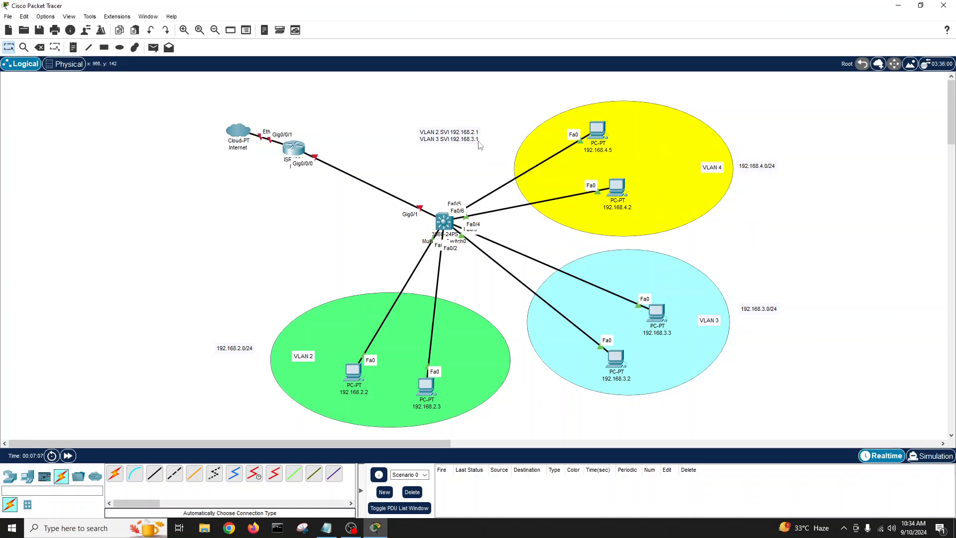
Step: Add a third line "VLAN 4 SVI 192.168.4.1" to the SVI note above the multilayer switch
{"action": "double_click", "coordinate": [479, 139]}
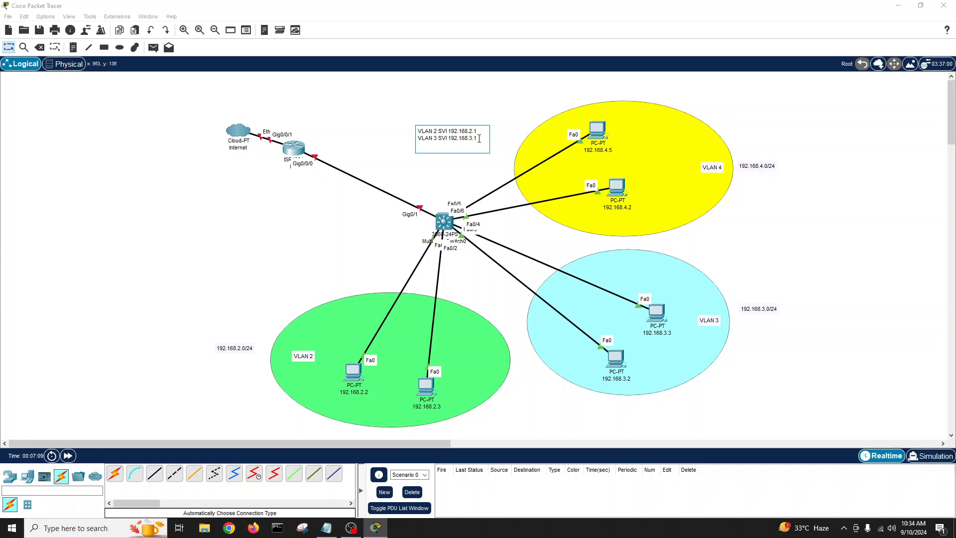
{"action": "key", "text": "Return"}
{"action": "type", "text": "VLAN 4 SVI 192.168.4.2"}
{"action": "key", "text": "BackSpace"}
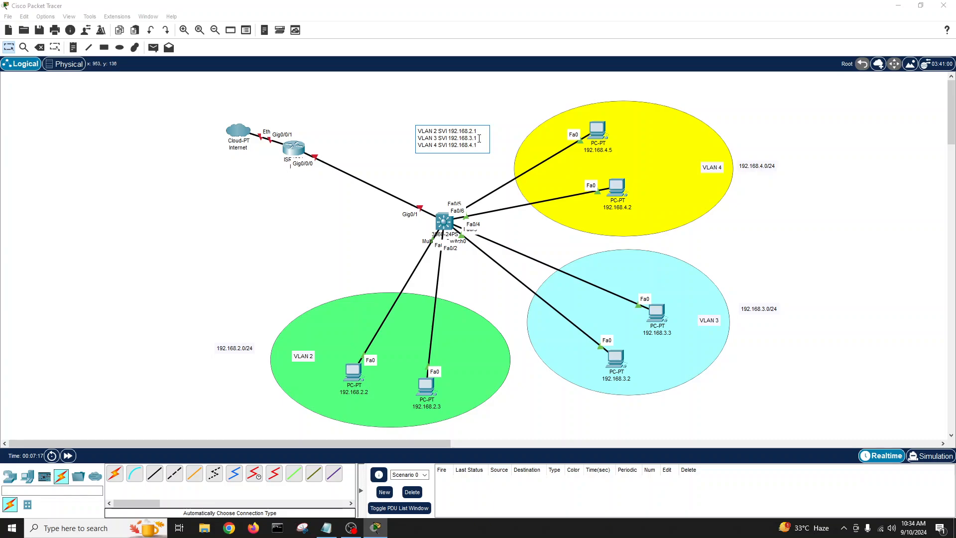
{"action": "type", "text": "1"}
{"action": "left_click", "coordinate": [350, 232]}
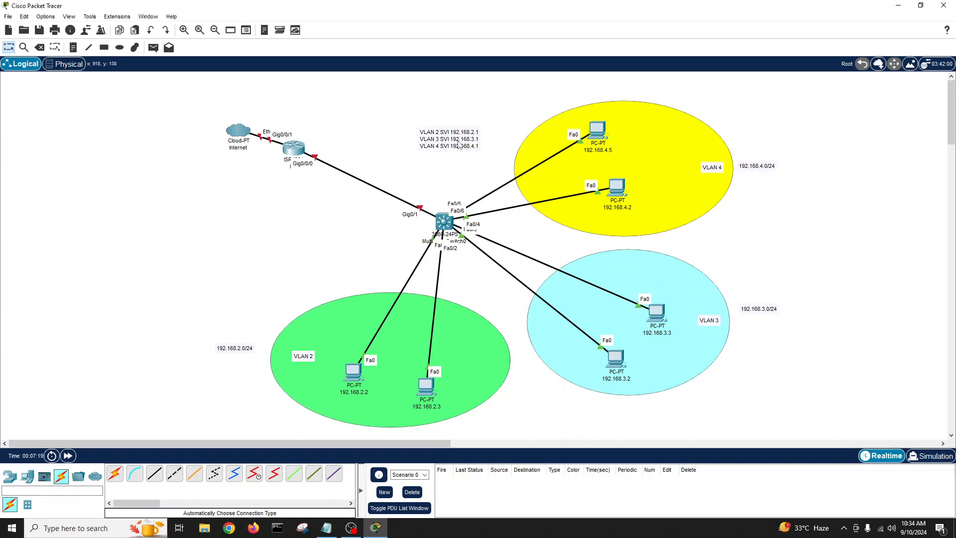
Step: Move both VLAN 2 PCs closer to the VLAN 2 label and place the SVI note just below the multilayer switch
{"action": "left_click_drag", "start_coordinate": [458, 145], "coordinate": [457, 180]}
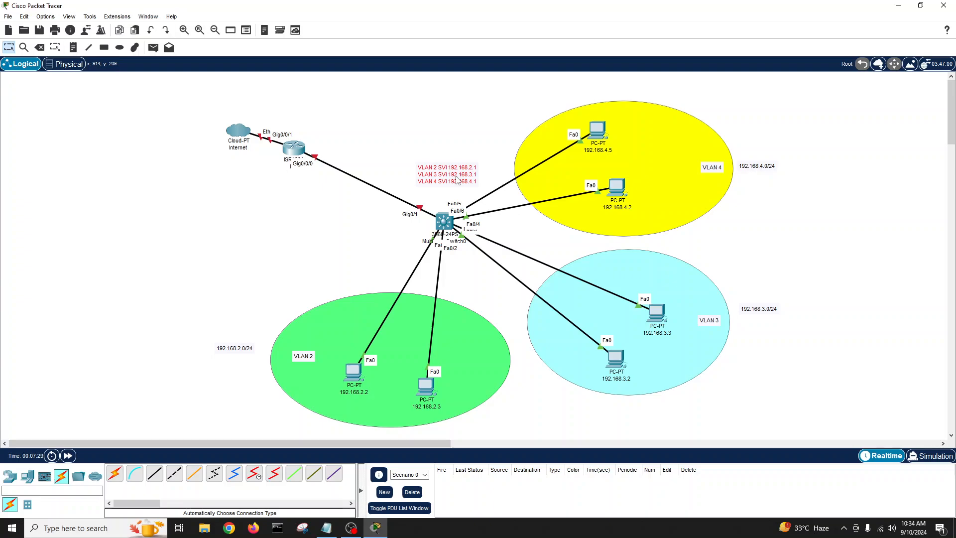
{"action": "left_click_drag", "start_coordinate": [354, 373], "coordinate": [339, 345]}
{"action": "left_click_drag", "start_coordinate": [427, 390], "coordinate": [378, 362]}
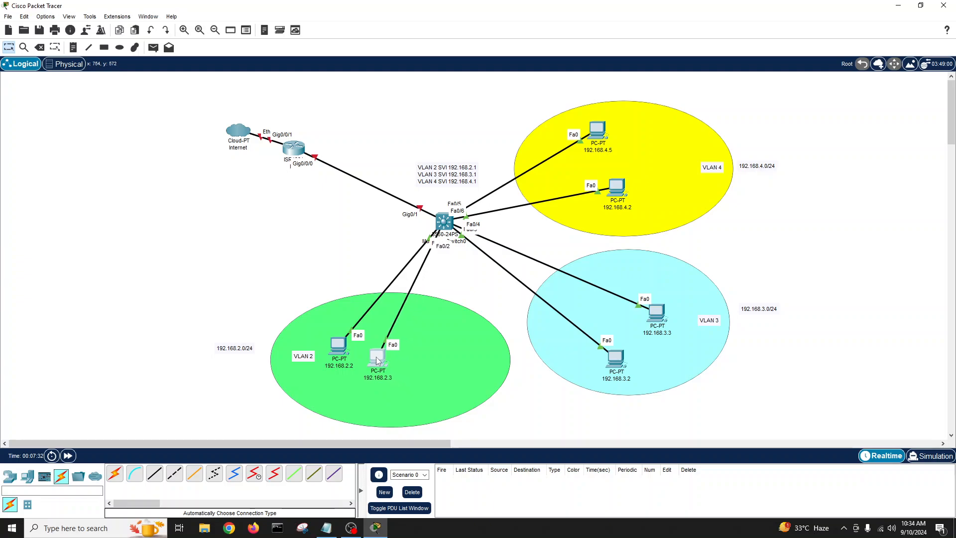
{"action": "left_click_drag", "start_coordinate": [441, 172], "coordinate": [481, 272]}
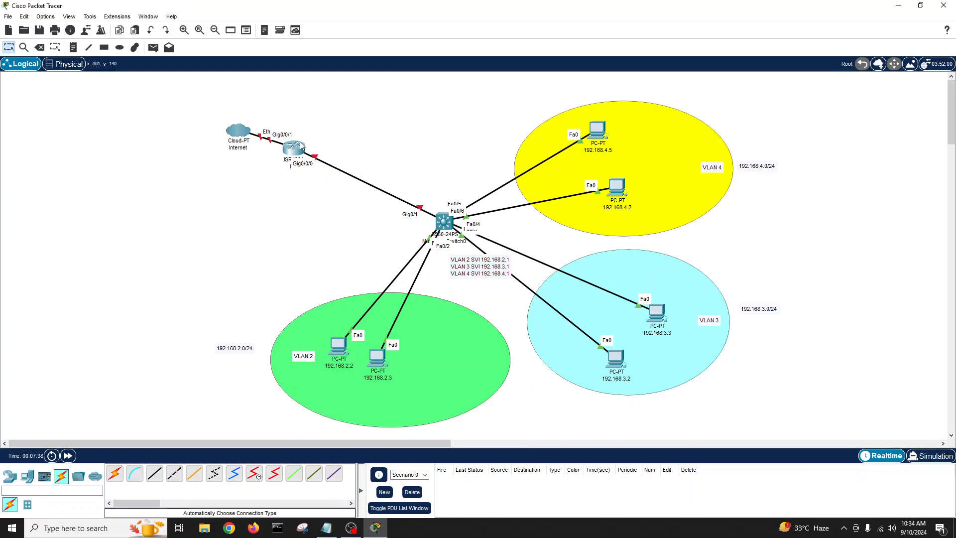
Step: Add the note "10.10.10.1/24" beside the ISP router's link to the multilayer switch
{"action": "left_click", "coordinate": [74, 48]}
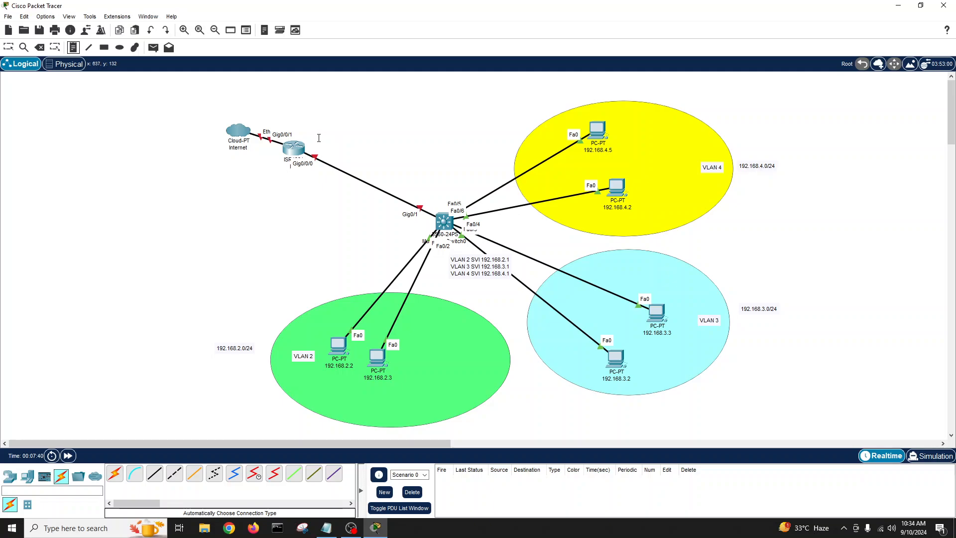
{"action": "left_click", "coordinate": [318, 138]}
{"action": "type", "text": "10.10"}
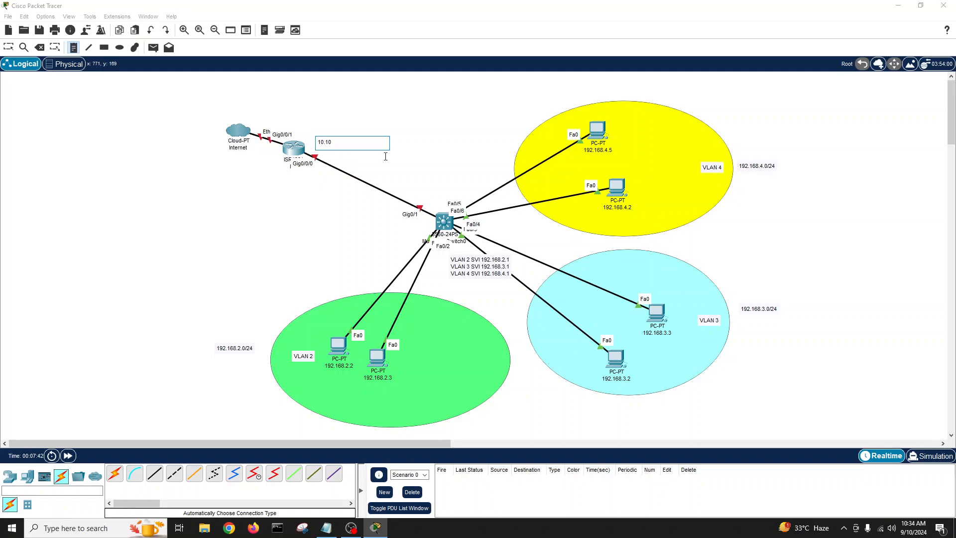
{"action": "type", "text": ".10.1/24"}
{"action": "left_click", "coordinate": [407, 145]}
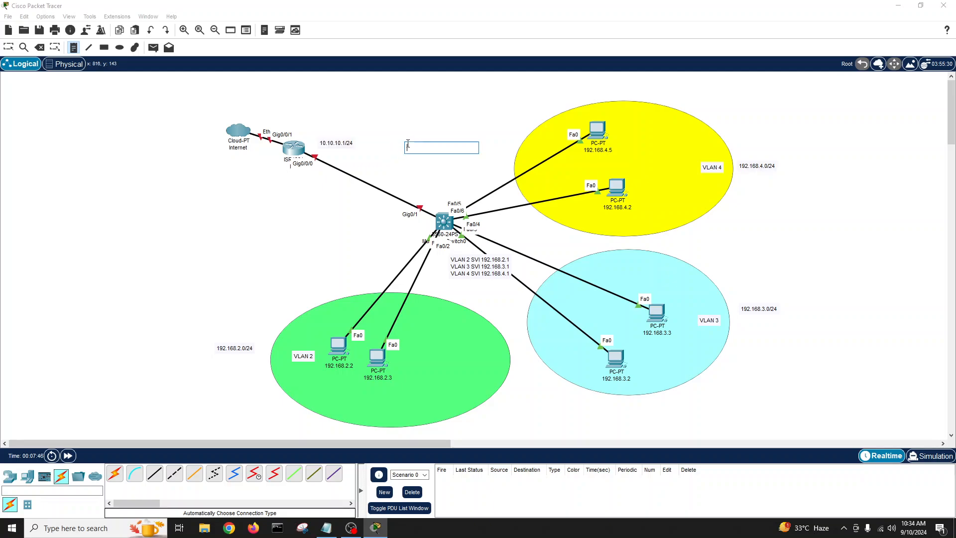
Step: Add the note "10.10.10.2/24" near the multilayer switch and position it directly under the Gig0/1 port label
{"action": "left_click", "coordinate": [402, 192]}
{"action": "type", "text": "10.10.1"}
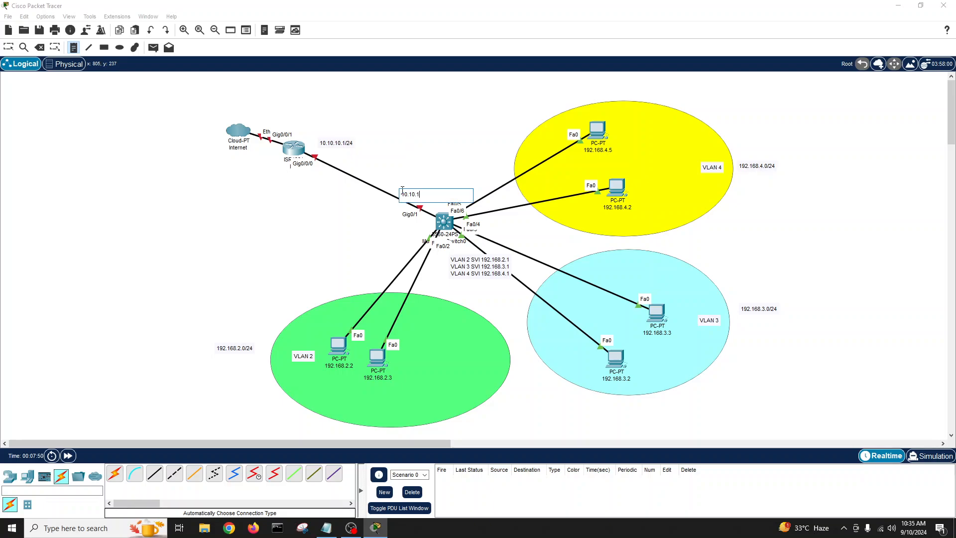
{"action": "type", "text": "0.2/24"}
{"action": "left_click", "coordinate": [415, 128]}
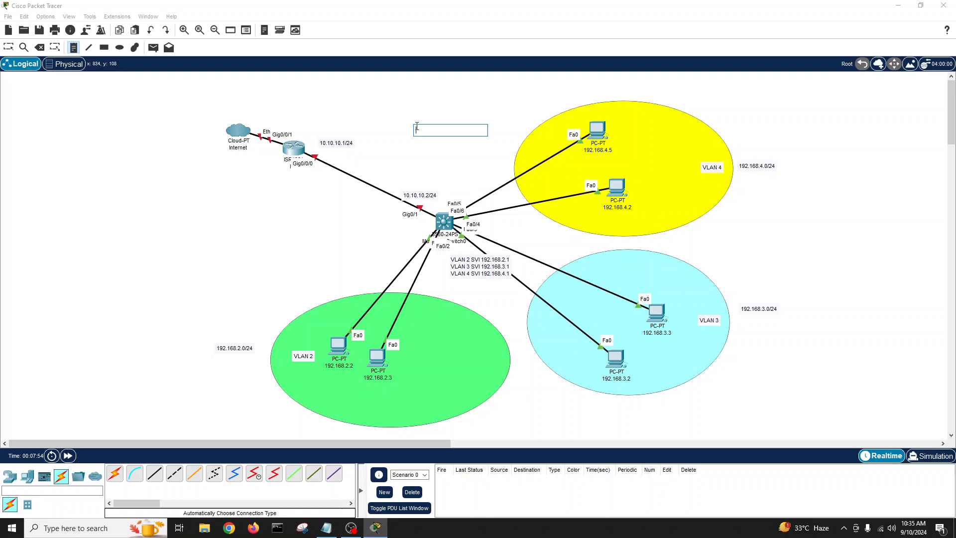
{"action": "left_click", "coordinate": [9, 47]}
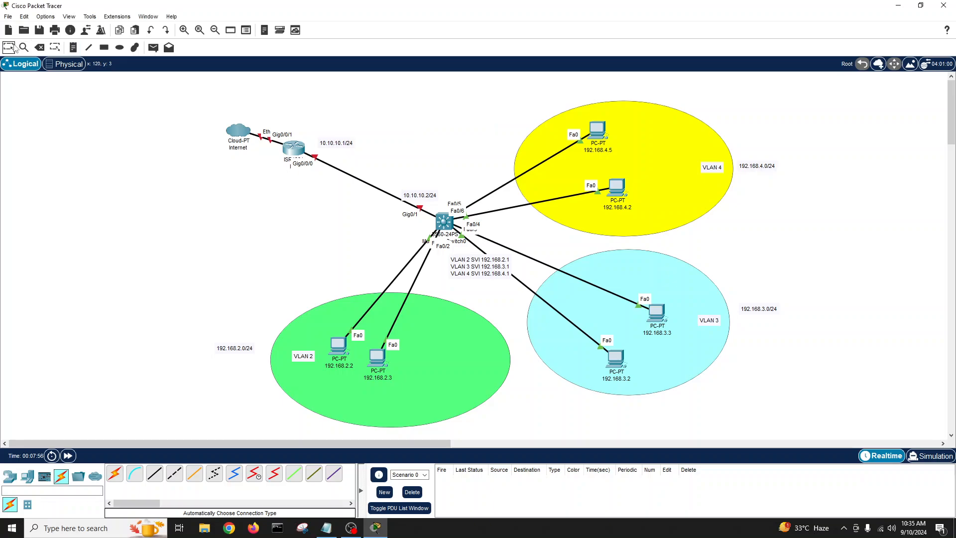
{"action": "left_click_drag", "start_coordinate": [420, 200], "coordinate": [409, 227]}
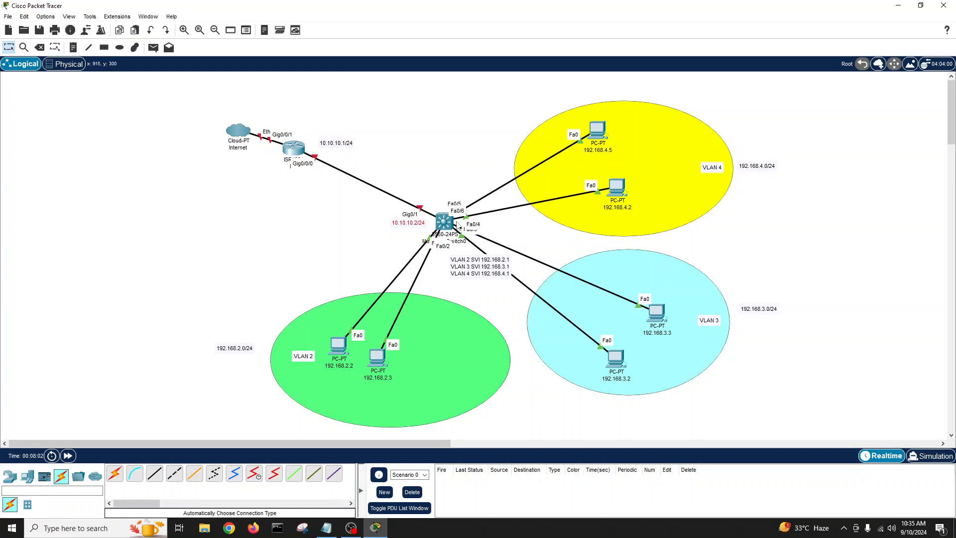
Step: Open the ISP router's command line beside the topology and decline the initial configuration dialog with "no"
{"action": "left_click", "coordinate": [292, 154]}
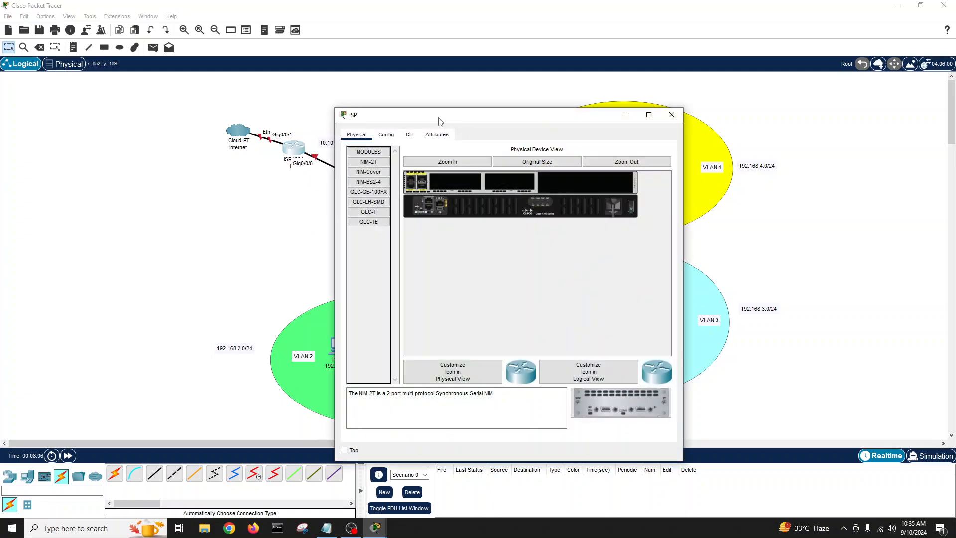
{"action": "left_click_drag", "start_coordinate": [442, 119], "coordinate": [605, 103]}
{"action": "left_click", "coordinate": [582, 121]}
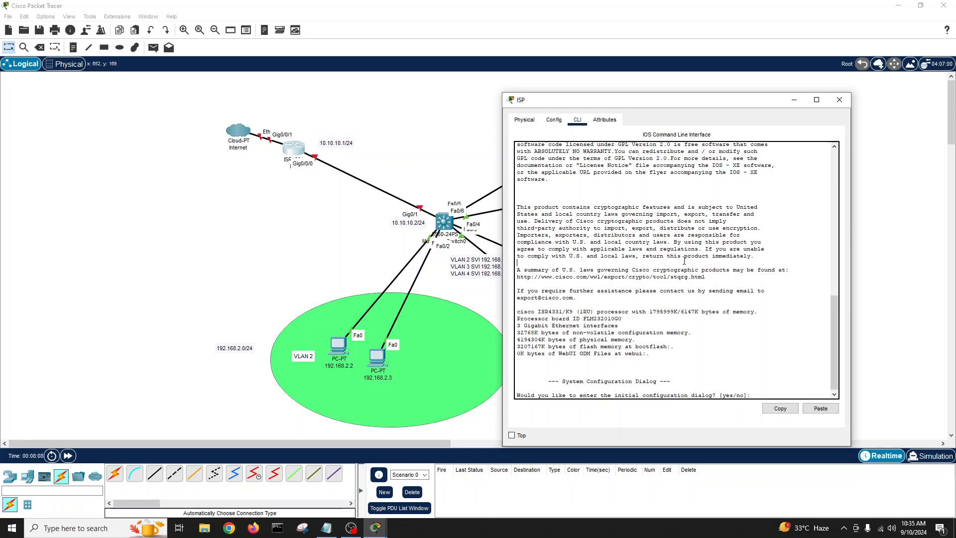
{"action": "type", "text": "no"}
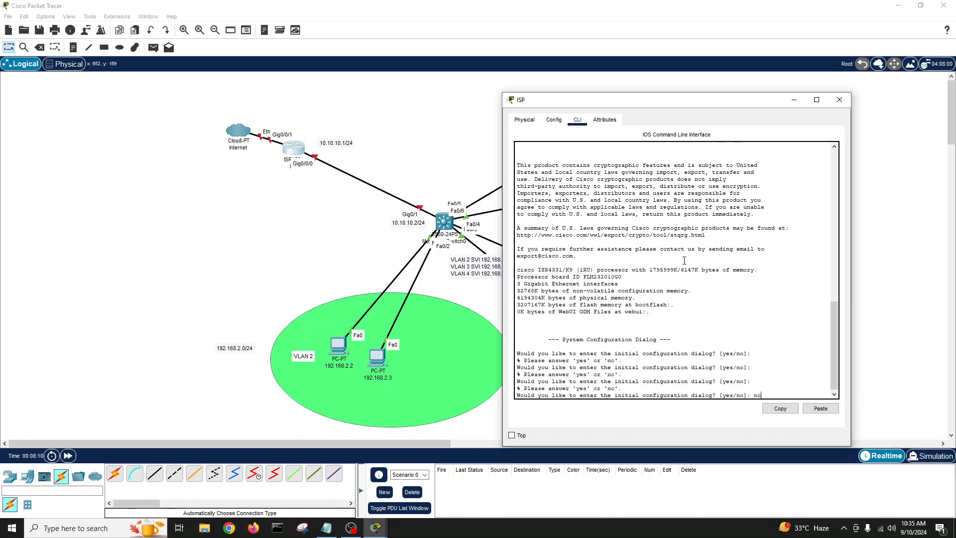
{"action": "key", "text": "Return"}
{"action": "key", "text": "Return"}
{"action": "key", "text": "Return"}
Step: Enter global configuration mode on the router and set its hostname to ISP
{"action": "type", "text": "en"}
{"action": "key", "text": "Return"}
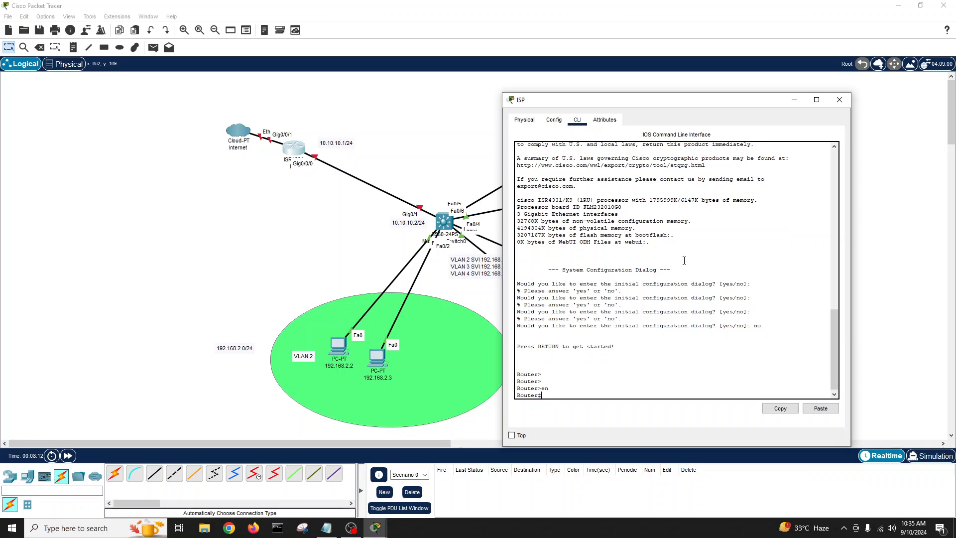
{"action": "type", "text": "conf"}
{"action": "type", "text": " t"}
{"action": "key", "text": "Return"}
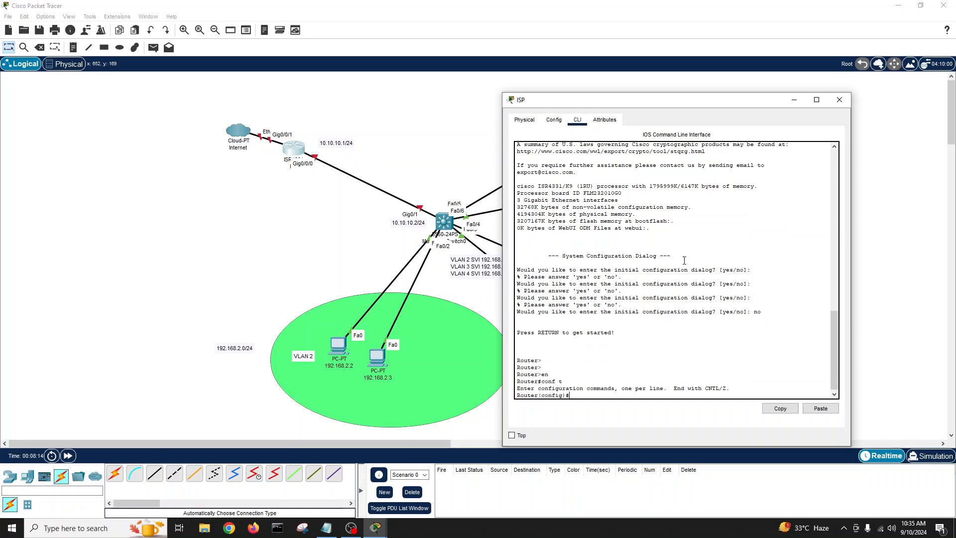
{"action": "type", "text": "host"}
{"action": "key", "text": "Tab"}
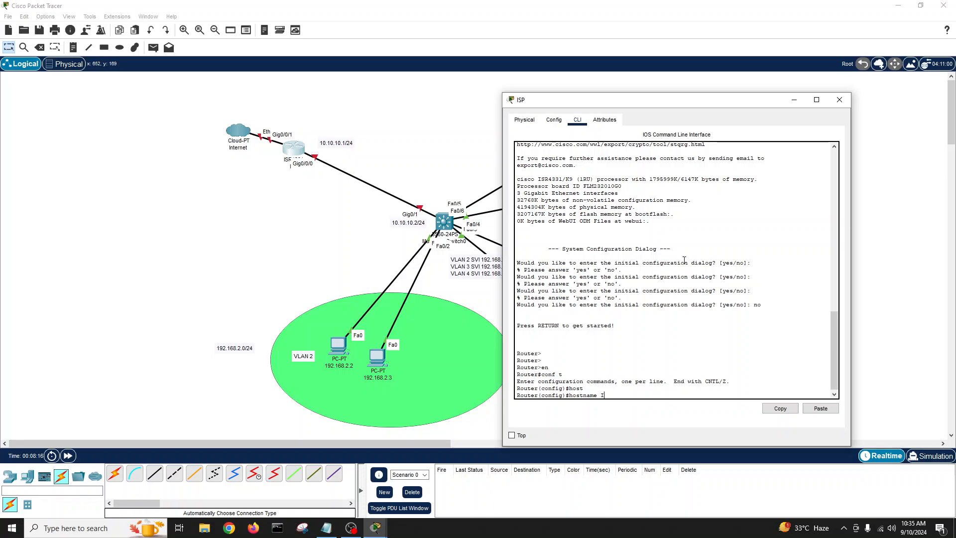
{"action": "type", "text": "ISP"}
{"action": "key", "text": "Return"}
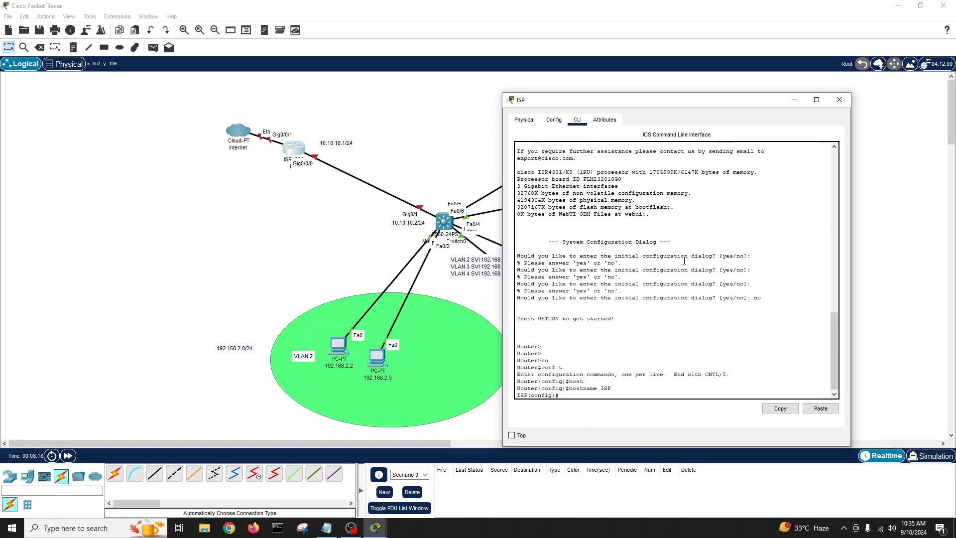
{"action": "key", "text": "Return"}
{"action": "key", "text": "Return"}
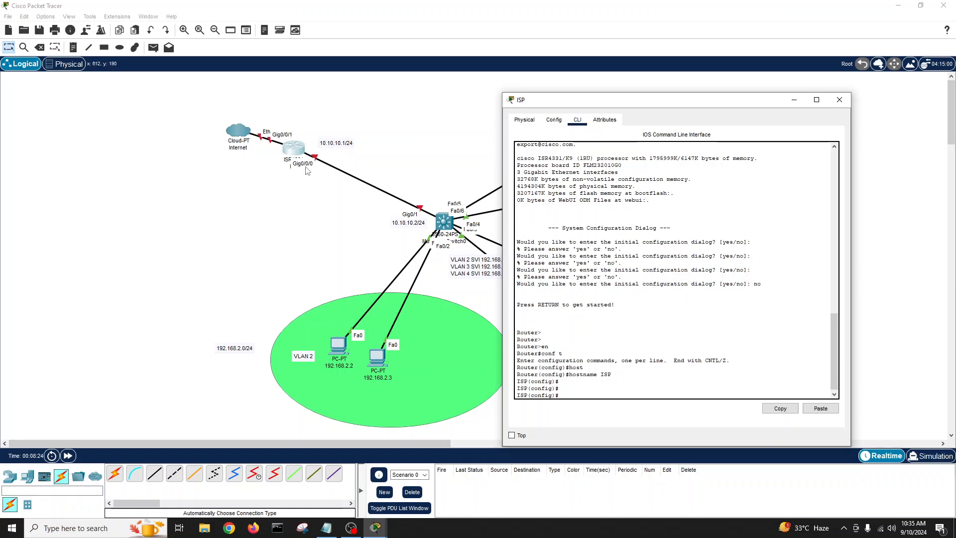
Step: Assign IP address 10.10.10.1 with mask 255.255.255.0 to the ISP router's GigabitEthernet 0/0/0 interface
{"action": "type", "text": "int gi"}
{"action": "key", "text": "Tab"}
{"action": "type", "text": "0/0"}
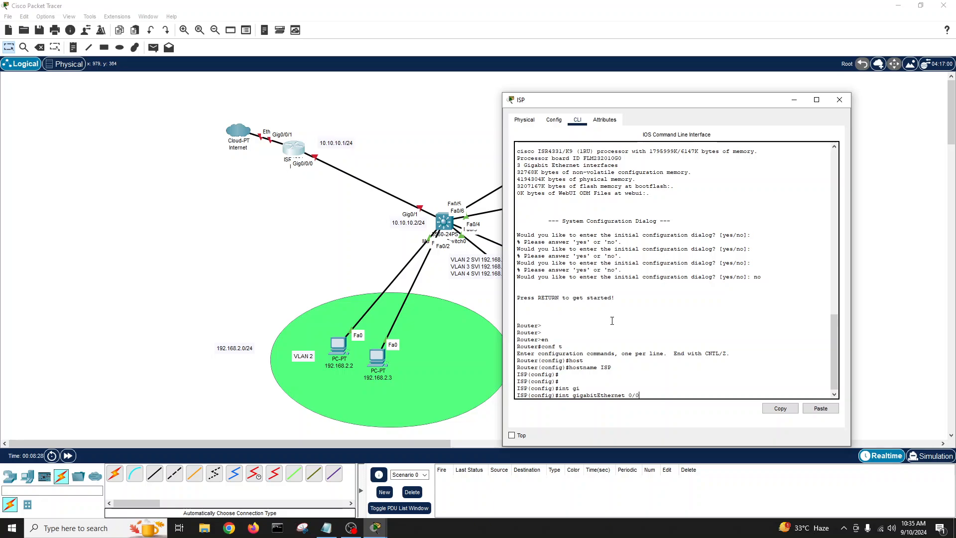
{"action": "type", "text": "/0"}
{"action": "key", "text": "Return"}
{"action": "type", "text": "ip a"}
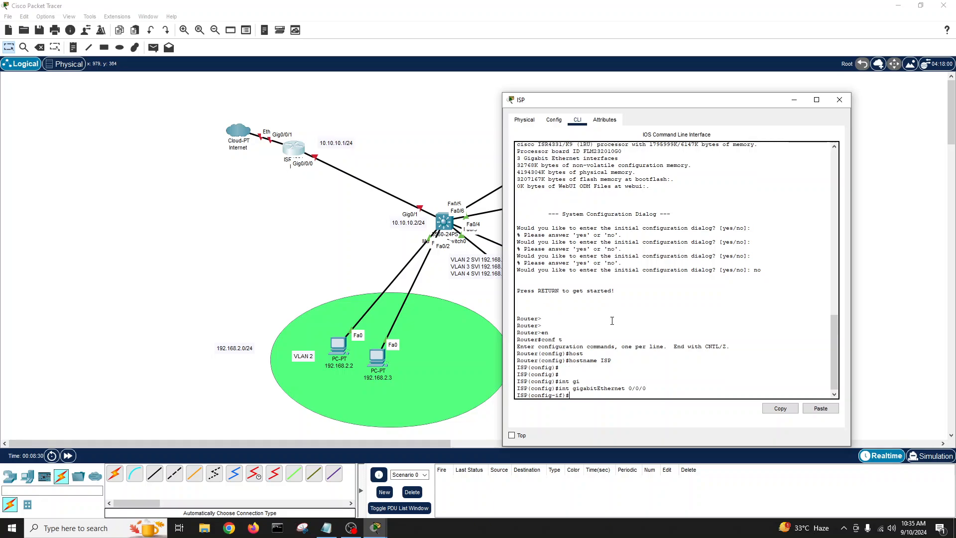
{"action": "type", "text": "dd 10.10.10.1"}
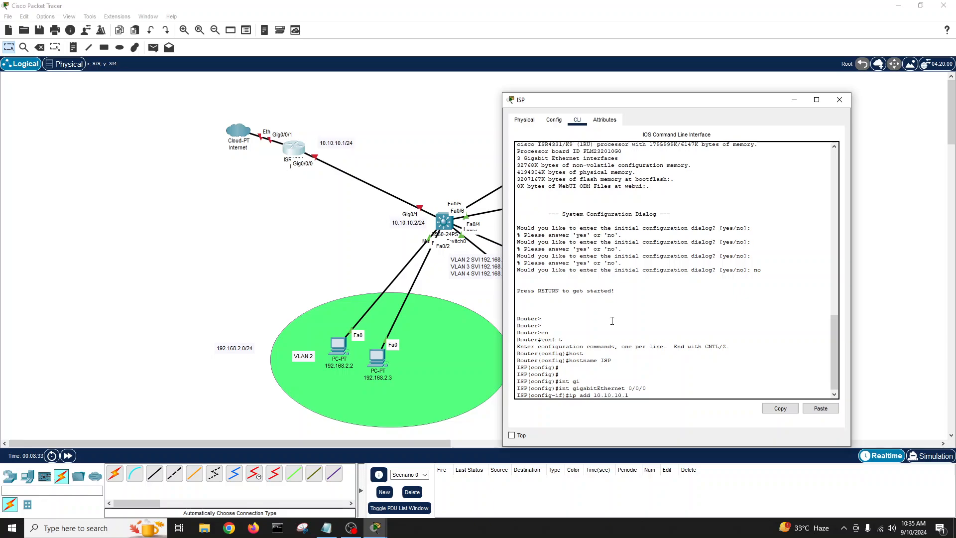
{"action": "type", "text": " 255.255.255.0"}
{"action": "key", "text": "Return"}
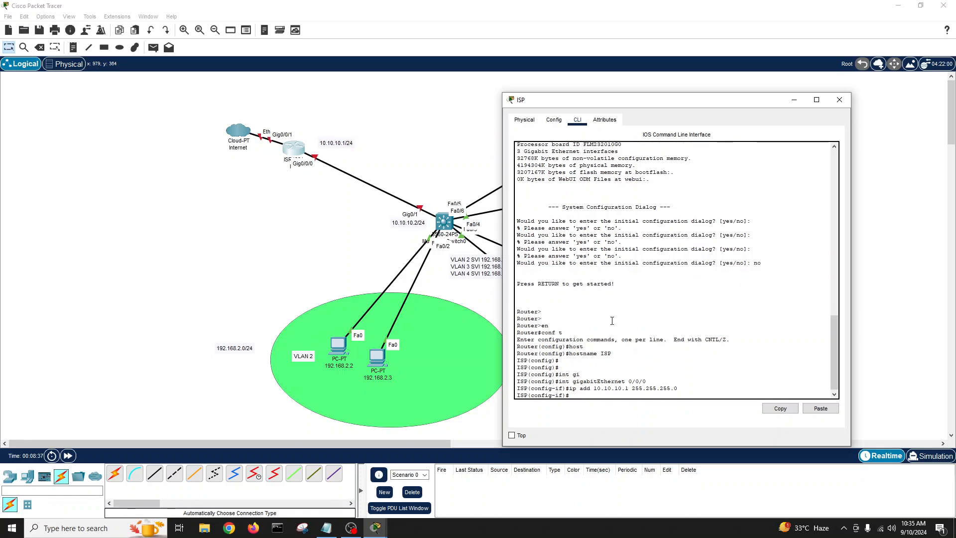
Step: Enable the GigabitEthernet 0/0/0 interface with no shutdown and return to global configuration mode
{"action": "type", "text": "no sh"}
{"action": "key", "text": "Return"}
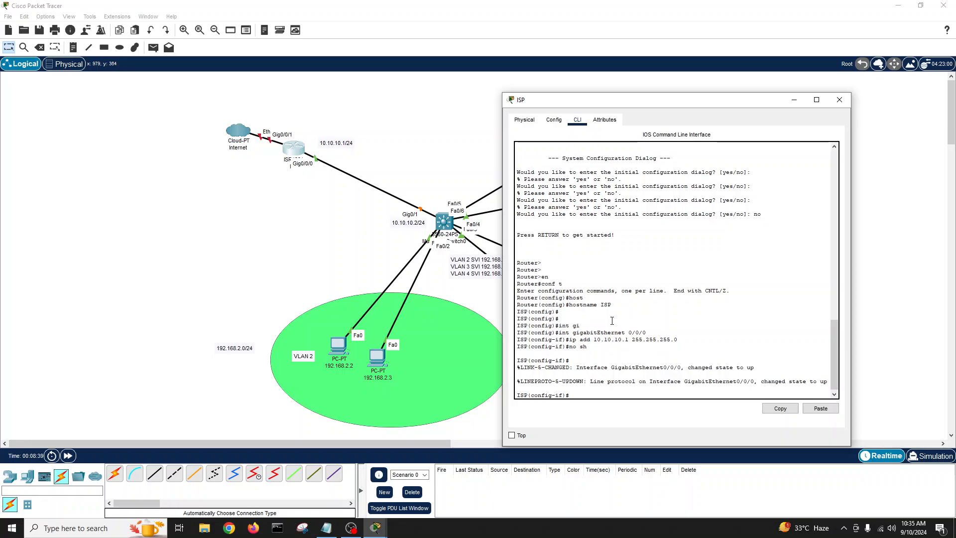
{"action": "key", "text": "Return"}
{"action": "key", "text": "Return"}
{"action": "key", "text": "Return"}
{"action": "key", "text": "Return"}
{"action": "key", "text": "Return"}
{"action": "key", "text": "Return"}
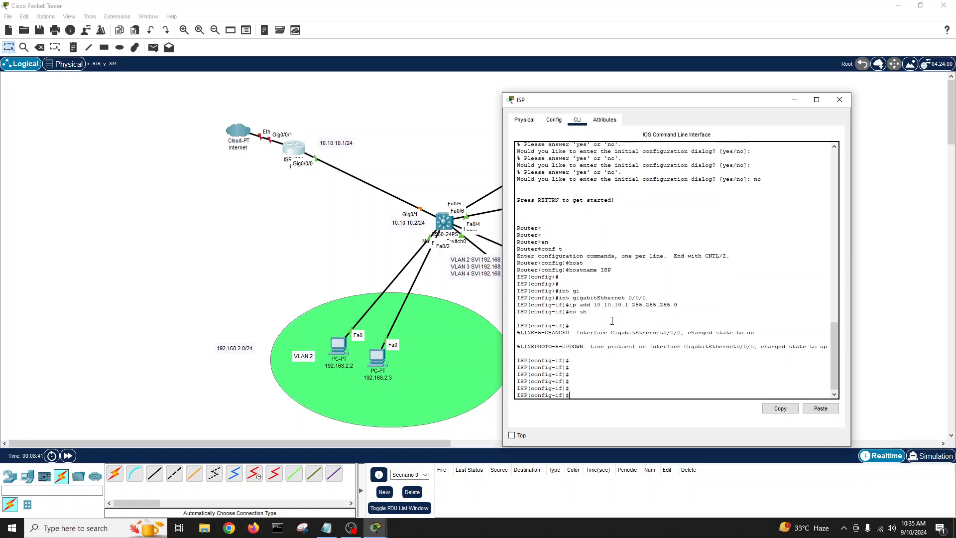
{"action": "type", "text": "exit"}
{"action": "key", "text": "Return"}
{"action": "key", "text": "Return"}
{"action": "key", "text": "Return"}
{"action": "key", "text": "Return"}
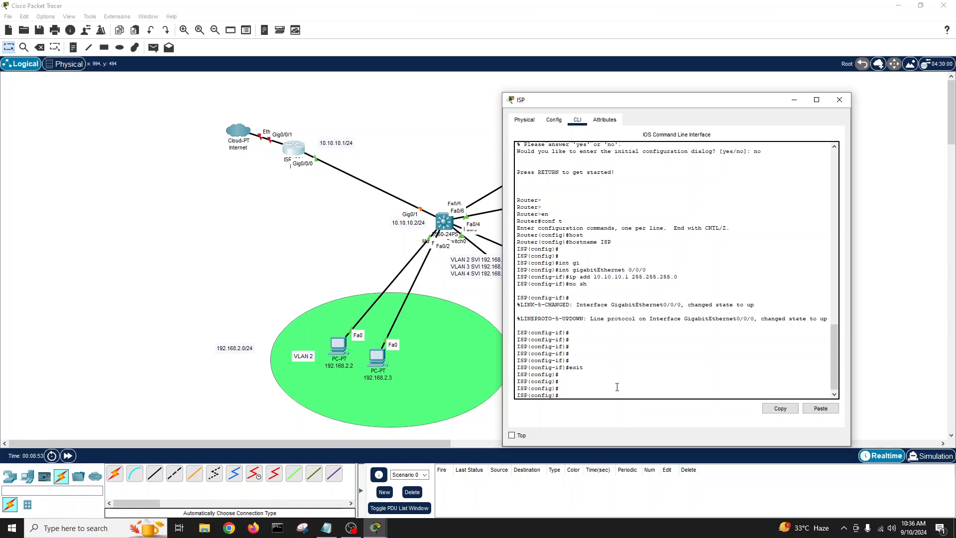
{"action": "type", "text": "e"}
{"action": "key", "text": "Tab"}
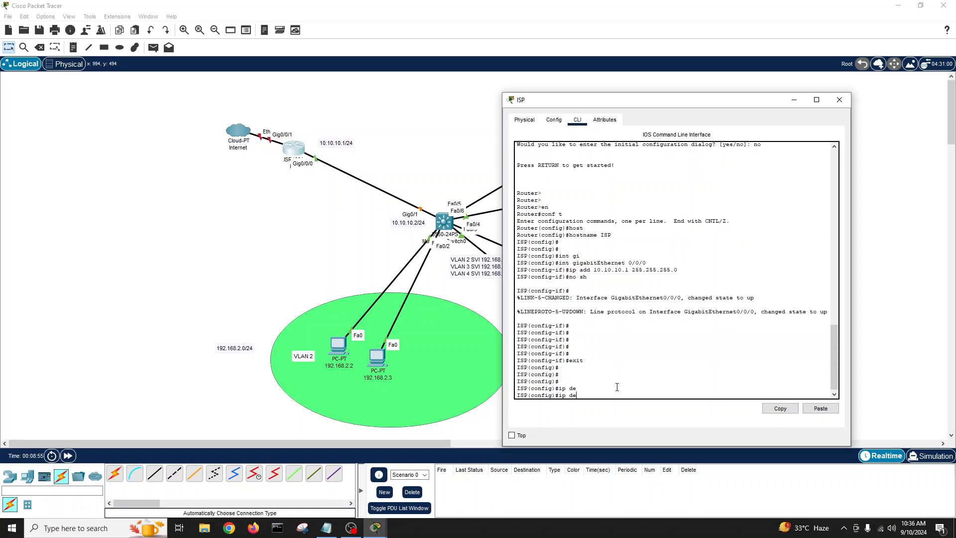
{"action": "type", "text": "f"}
{"action": "key", "text": "Tab"}
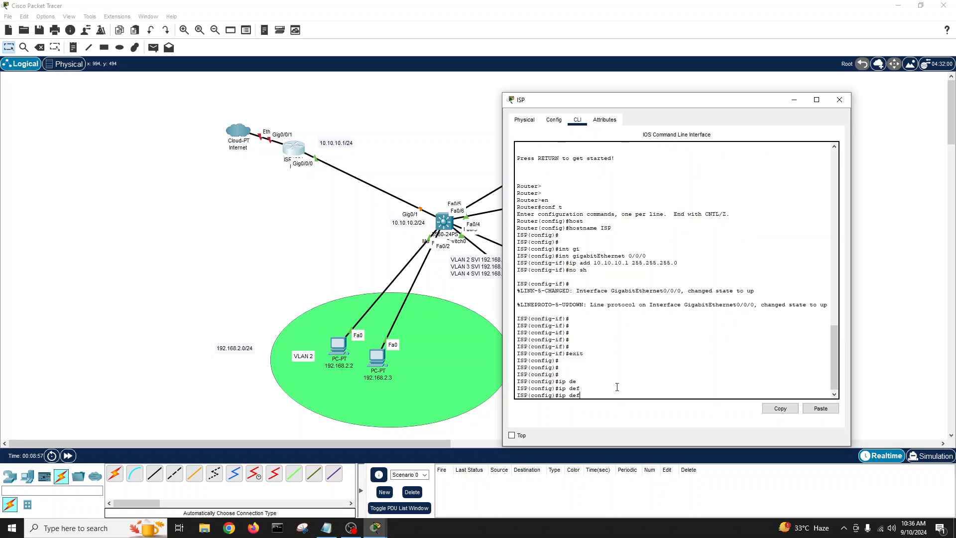
{"action": "key", "text": "BackSpace"}
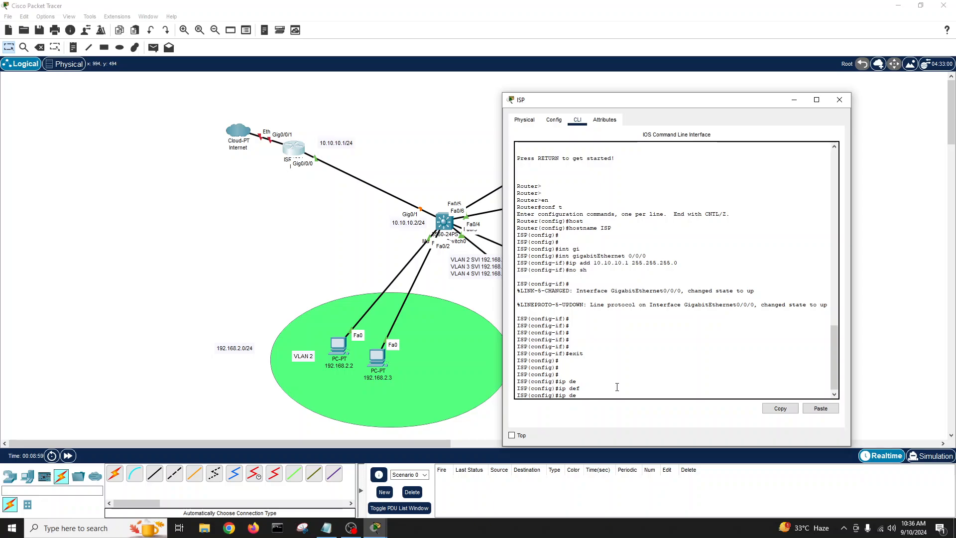
{"action": "type", "text": "aul"}
{"action": "key", "text": "Tab"}
{"action": "key", "text": "BackSpace"}
{"action": "key", "text": "BackSpace"}
{"action": "key", "text": "BackSpace"}
{"action": "key", "text": "BackSpace"}
{"action": "key", "text": "BackSpace"}
{"action": "key", "text": "BackSpace"}
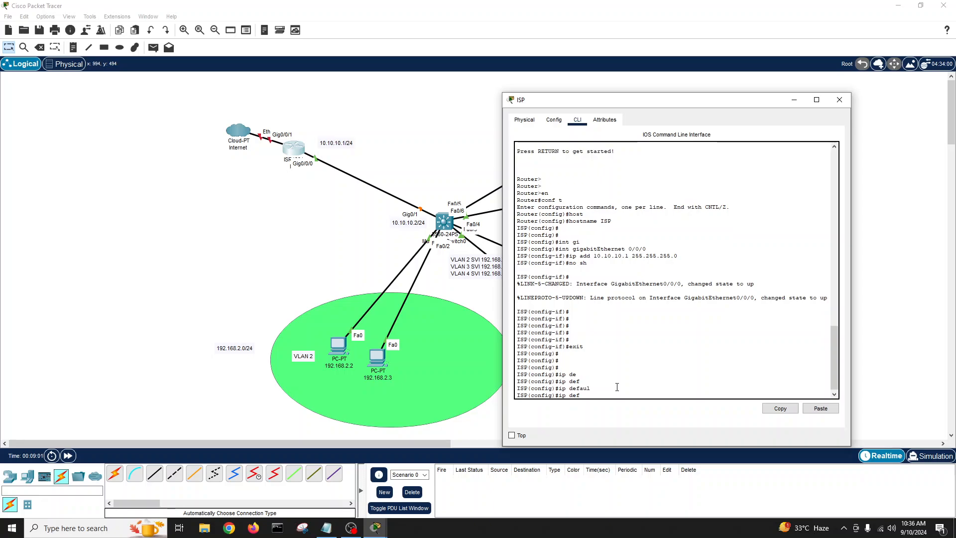
{"action": "type", "text": "?"}
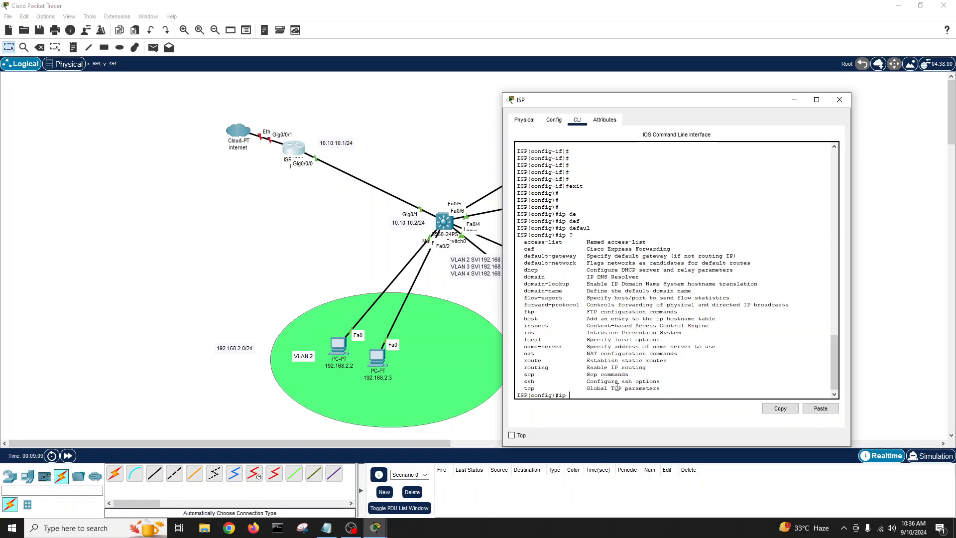
{"action": "type", "text": "default-g"}
{"action": "key", "text": "Tab"}
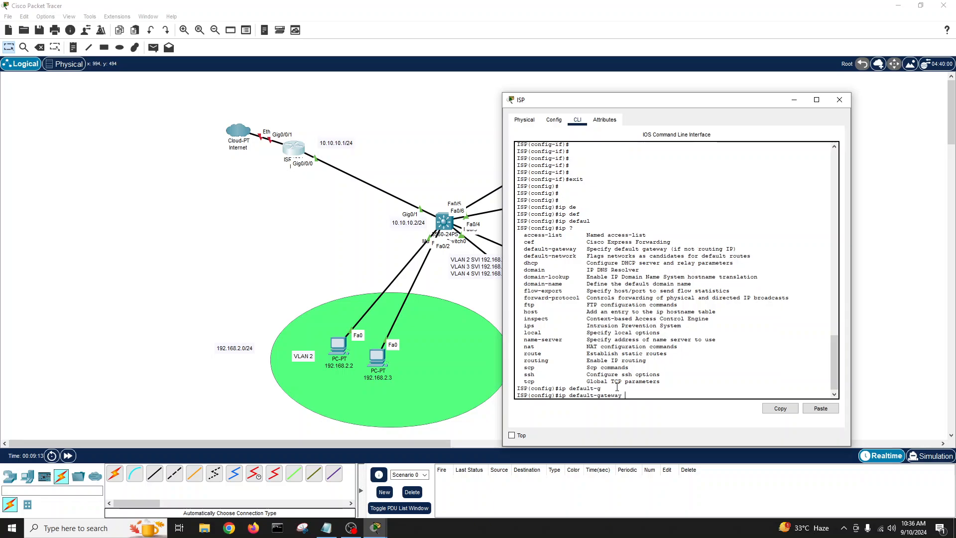
{"action": "type", "text": "?"}
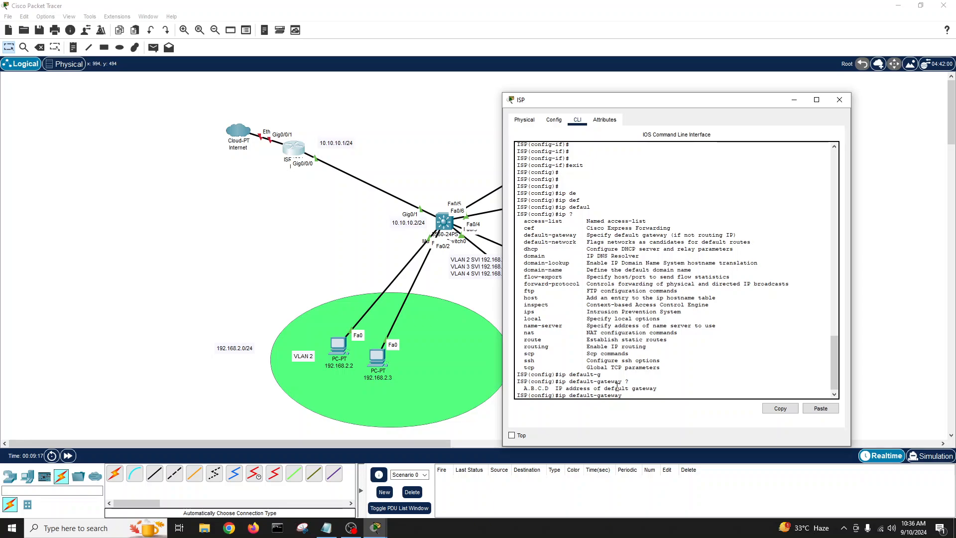
{"action": "type", "text": "10.10.10"}
{"action": "key", "text": "BackSpace"}
{"action": "key", "text": "BackSpace"}
{"action": "key", "text": "BackSpace"}
{"action": "key", "text": "BackSpace"}
{"action": "key", "text": "BackSpace"}
{"action": "key", "text": "BackSpace"}
{"action": "key", "text": "BackSpace"}
{"action": "key", "text": "BackSpace"}
{"action": "key", "text": "BackSpace"}
{"action": "key", "text": "BackSpace"}
{"action": "key", "text": "BackSpace"}
{"action": "key", "text": "BackSpace"}
{"action": "key", "text": "BackSpace"}
{"action": "key", "text": "BackSpace"}
{"action": "key", "text": "BackSpace"}
{"action": "key", "text": "BackSpace"}
{"action": "key", "text": "BackSpace"}
{"action": "key", "text": "BackSpace"}
{"action": "key", "text": "BackSpace"}
{"action": "key", "text": "BackSpace"}
{"action": "key", "text": "BackSpace"}
{"action": "key", "text": "BackSpace"}
{"action": "key", "text": "BackSpace"}
{"action": "key", "text": "BackSpace"}
Step: Add a static default route 0.0.0.0 0.0.0.0 out of GigabitEthernet 0/0/0 on the ISP router
{"action": "type", "text": "ip rout"}
{"action": "key", "text": "Tab"}
{"action": "type", "text": "e"}
{"action": "key", "text": "Tab"}
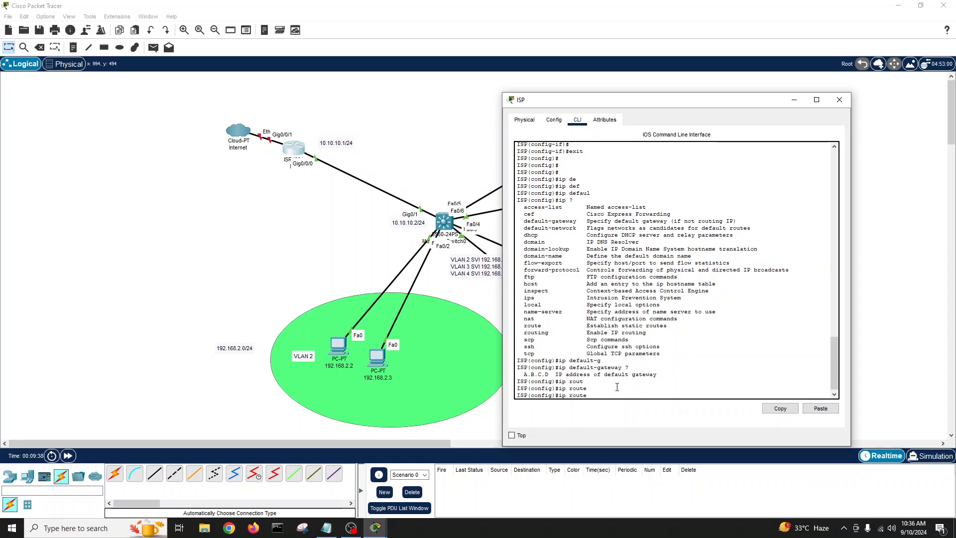
{"action": "type", "text": "0.0.0.0 0.0.0.0"}
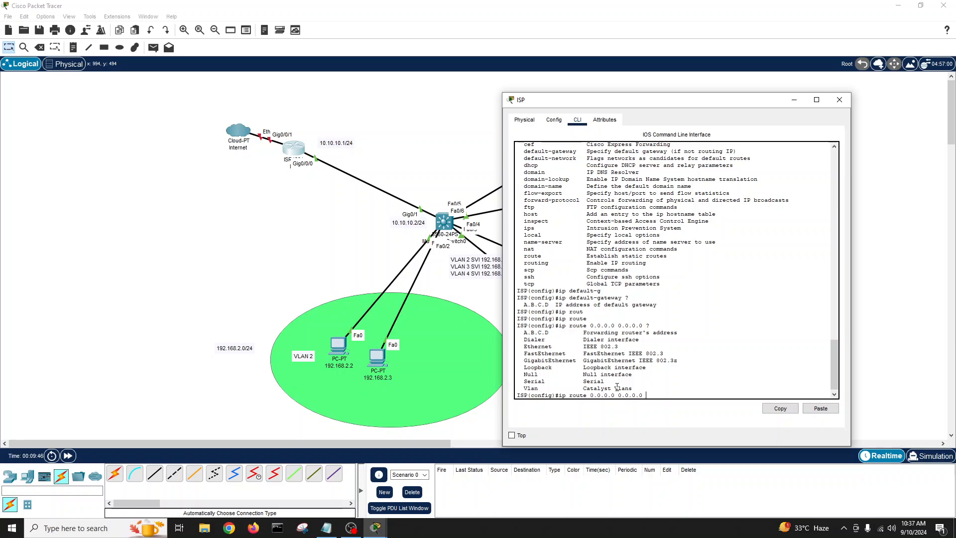
{"action": "type", "text": " ?gi"}
{"action": "key", "text": "Tab"}
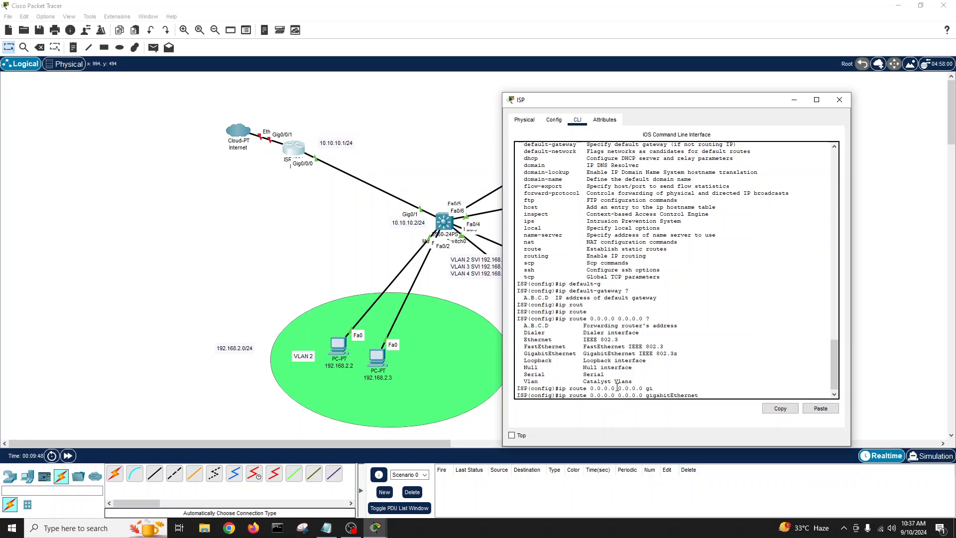
{"action": "type", "text": "0/0/0 ?"}
{"action": "key", "text": "Return"}
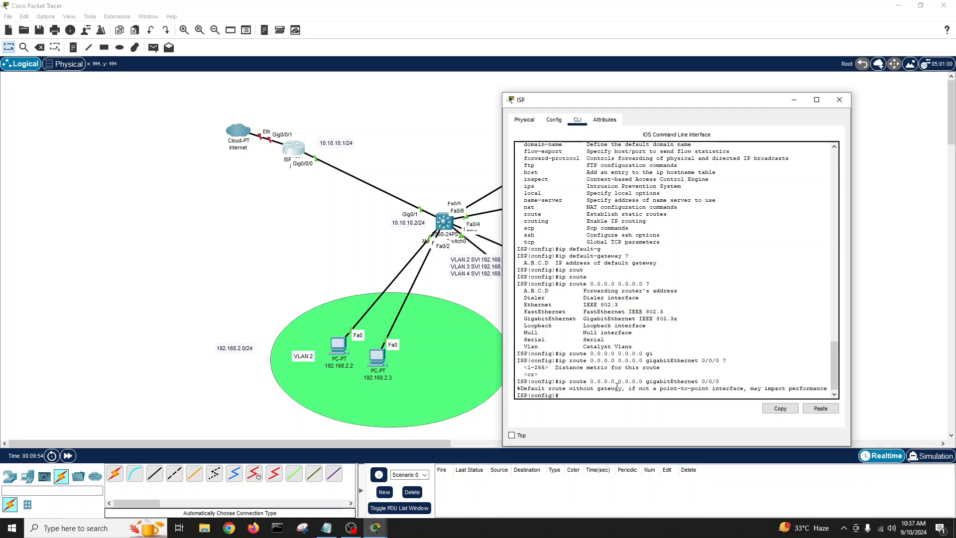
{"action": "key", "text": "Return"}
{"action": "key", "text": "Return"}
{"action": "key", "text": "Return"}
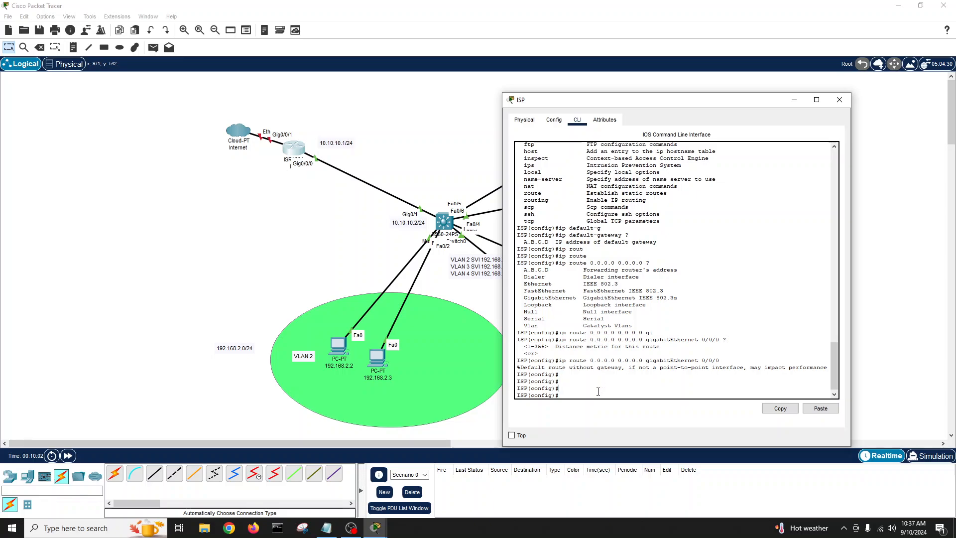
{"action": "key", "text": "Return"}
{"action": "key", "text": "Return"}
Step: Exit global configuration mode and end the ISP router's console session
{"action": "type", "text": "e"}
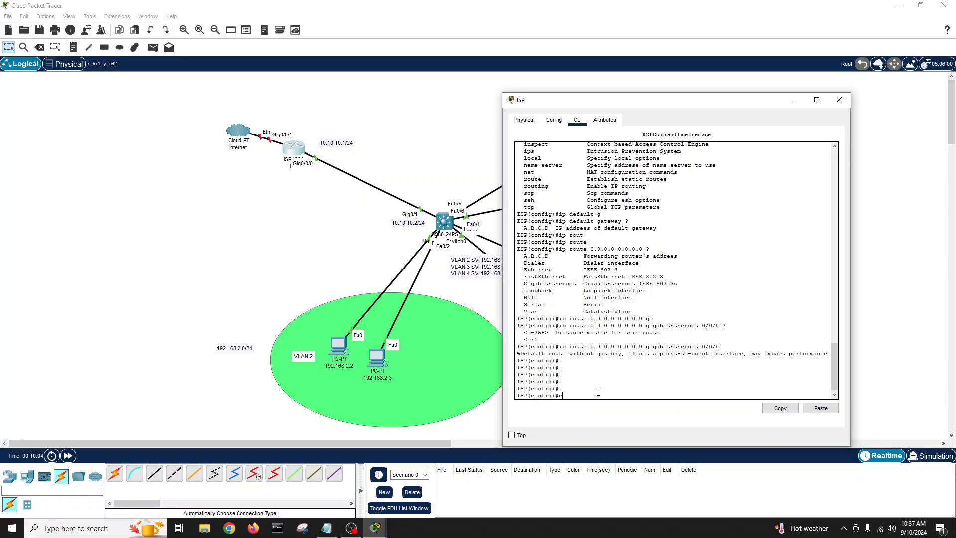
{"action": "type", "text": "xit"}
{"action": "key", "text": "Return"}
{"action": "type", "text": "exit"}
{"action": "key", "text": "Return"}
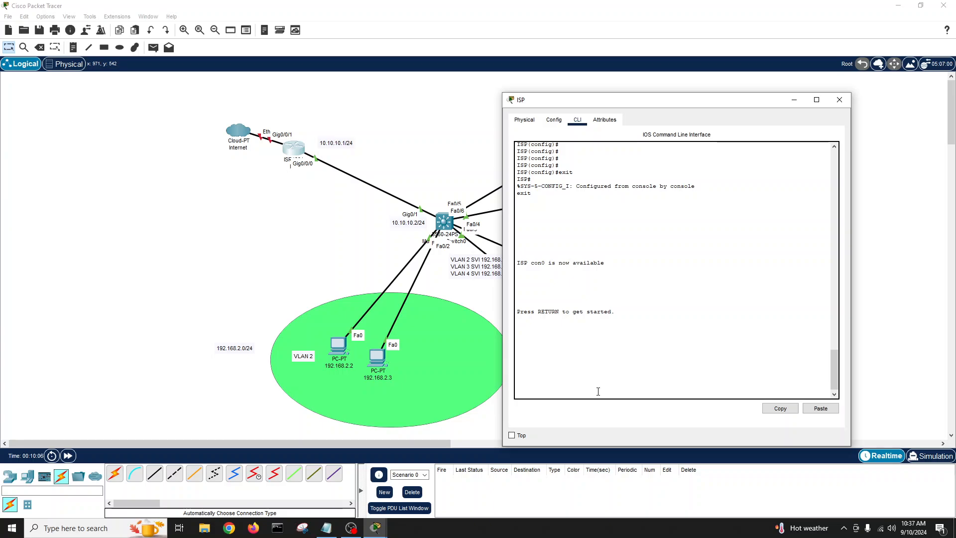
Step: Re-enter privileged EXEC mode on the ISP router and save its configuration with write memory
{"action": "key", "text": "Return"}
{"action": "key", "text": "Return"}
{"action": "key", "text": "Return"}
{"action": "key", "text": "Return"}
{"action": "type", "text": "en"}
{"action": "key", "text": "Return"}
{"action": "key", "text": "Return"}
{"action": "key", "text": "Return"}
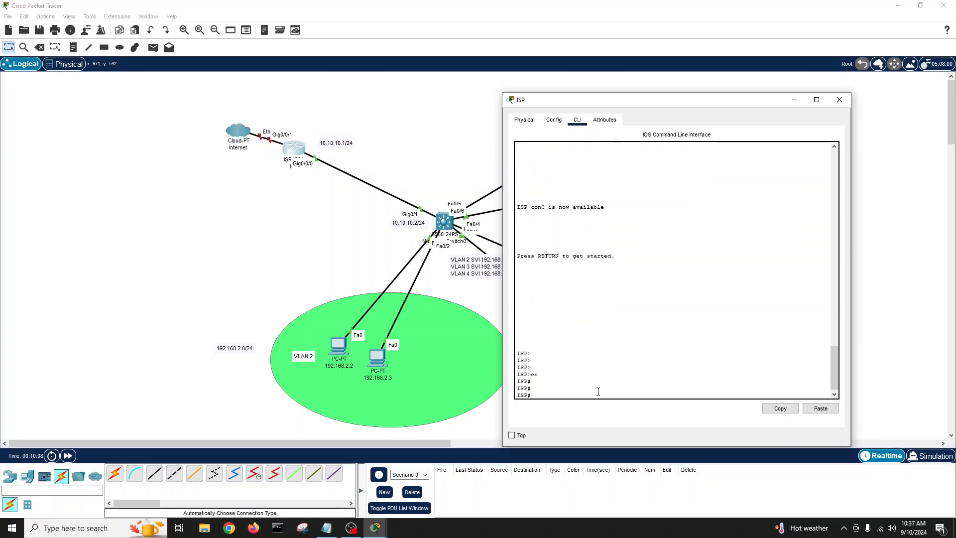
{"action": "type", "text": "me"}
{"action": "key", "text": "Tab"}
{"action": "key", "text": "Return"}
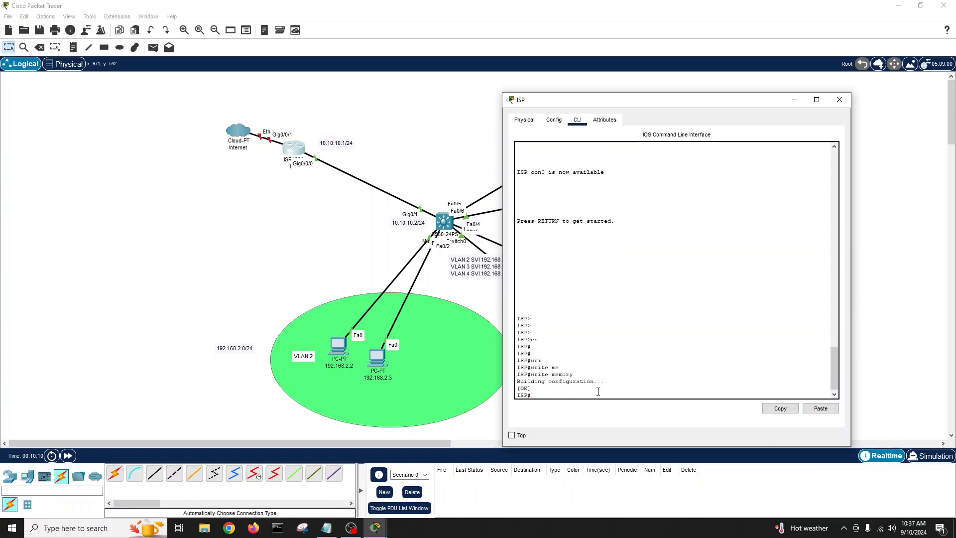
Step: Examine the ISP router's routing table with show ip route, checking the gateway of last resort, and close the router window
{"action": "key", "text": "Return"}
{"action": "key", "text": "Return"}
{"action": "key", "text": "Return"}
{"action": "type", "text": "show ip rou"}
{"action": "key", "text": "Tab"}
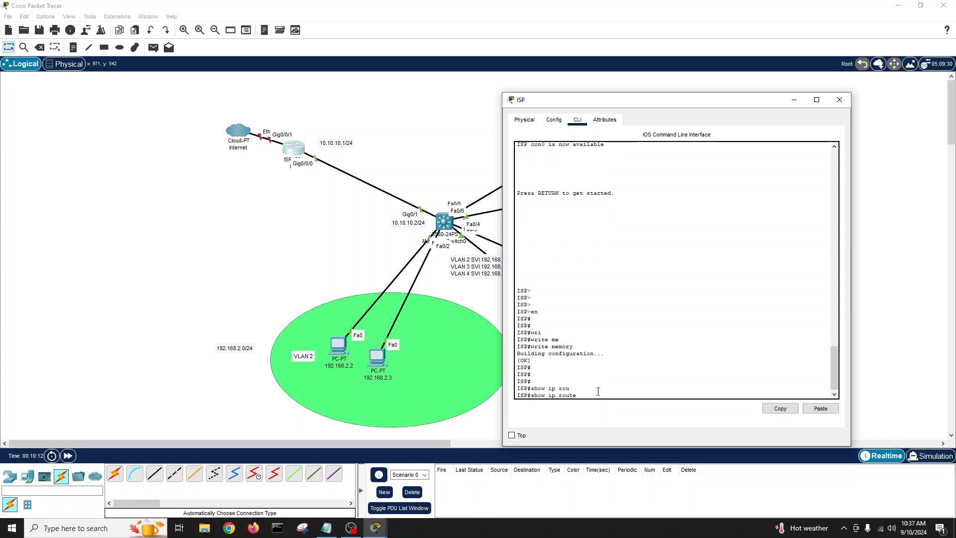
{"action": "key", "text": "Return"}
{"action": "key", "text": "Return"}
{"action": "key", "text": "Return"}
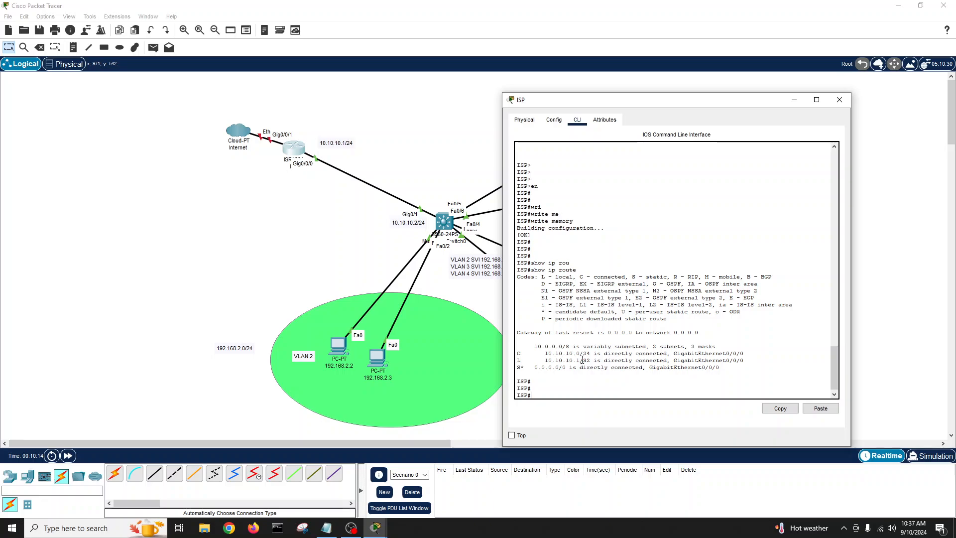
{"action": "left_click_drag", "start_coordinate": [517, 332], "coordinate": [734, 334]}
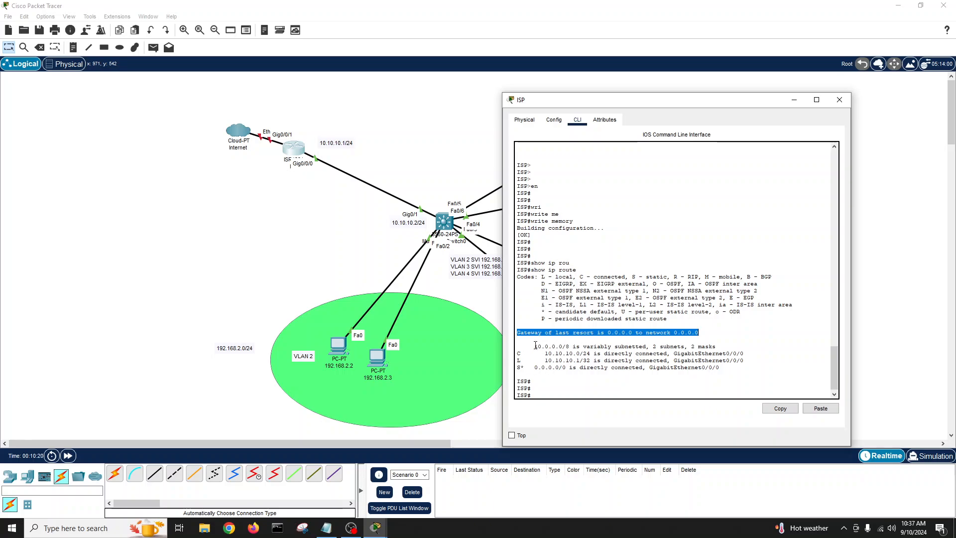
{"action": "left_click_drag", "start_coordinate": [535, 345], "coordinate": [717, 346]}
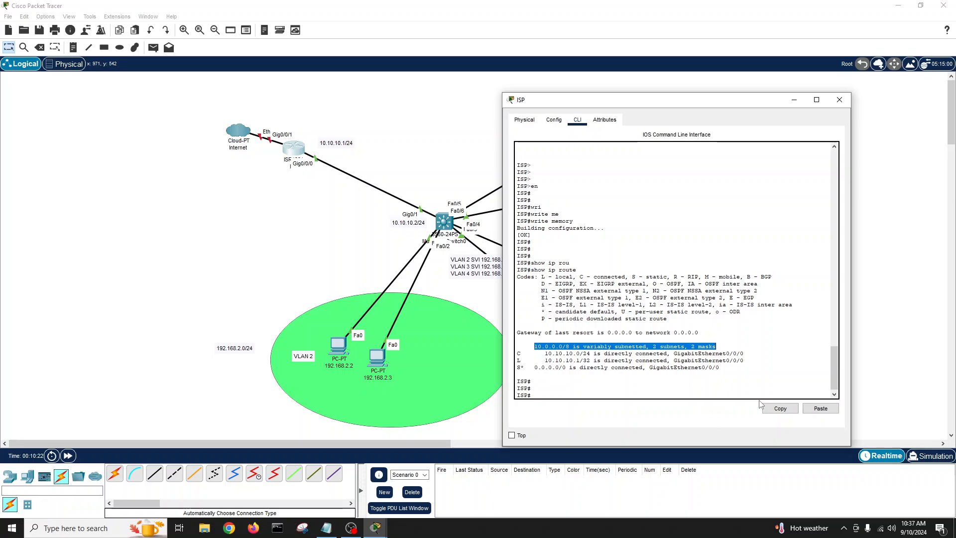
{"action": "left_click", "coordinate": [840, 100]}
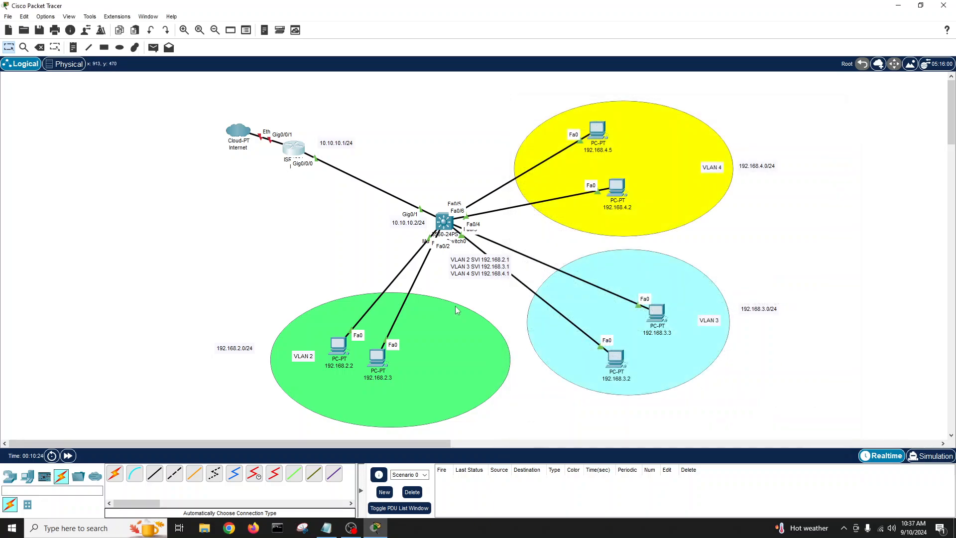
Step: Reposition the 10.10.10.2/24 note above the Gig0/1 label, the VLAN SVI note to the switch's other side, and the two VLAN 2 PCs farther apart
{"action": "left_click_drag", "start_coordinate": [408, 224], "coordinate": [416, 202]}
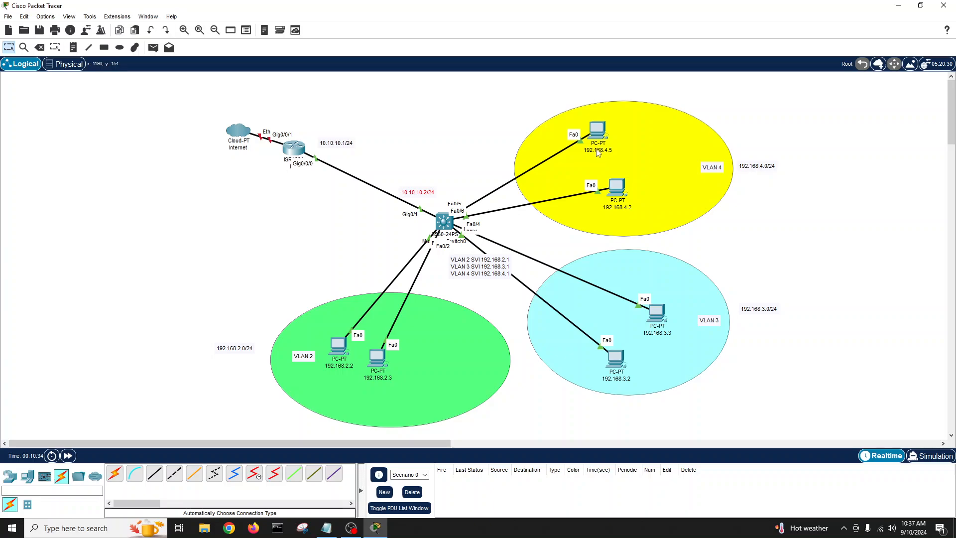
{"action": "left_click_drag", "start_coordinate": [376, 361], "coordinate": [395, 359]}
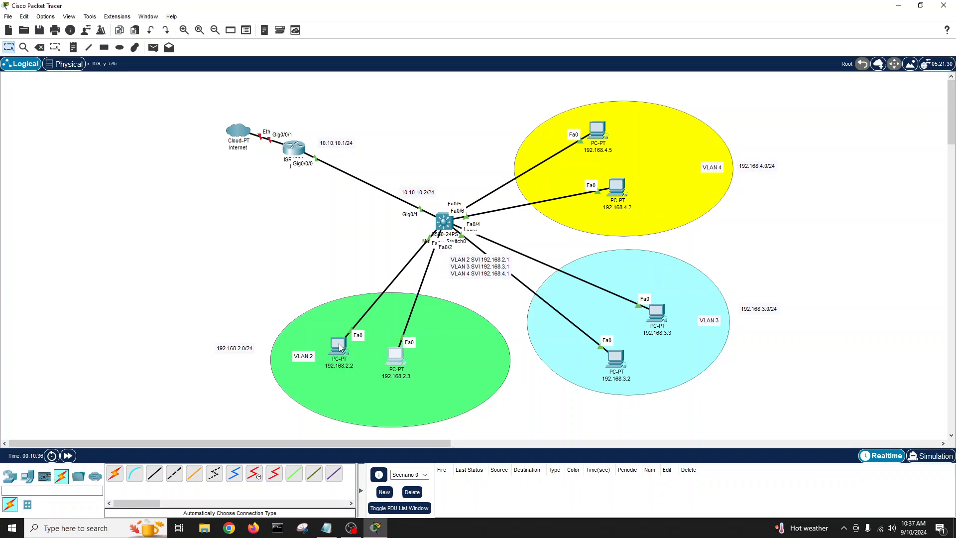
{"action": "left_click_drag", "start_coordinate": [340, 347], "coordinate": [336, 345]}
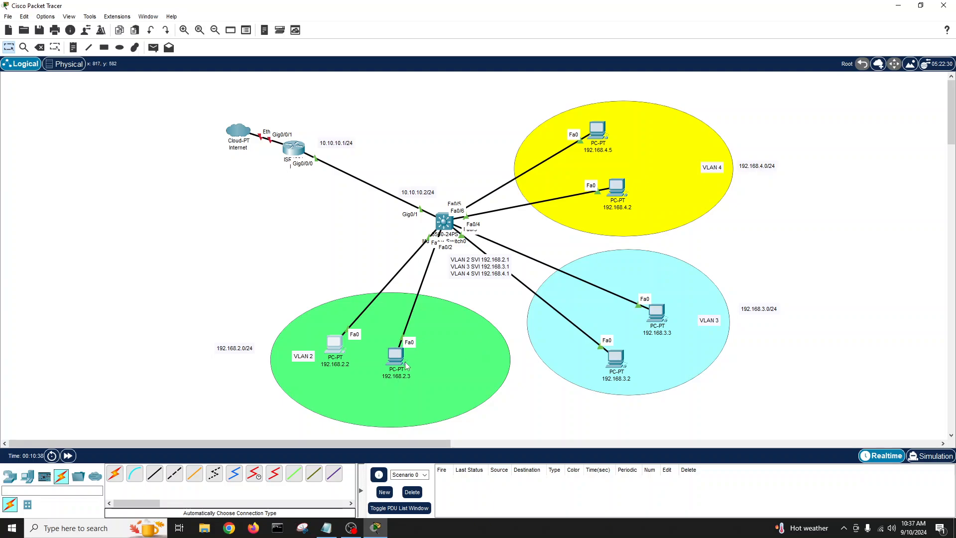
{"action": "left_click_drag", "start_coordinate": [482, 272], "coordinate": [372, 245]}
Step: Give the VLAN 2 PC labelled 192.168.2.2 the static IPv4 address 192.168.2.2 with subnet mask 255.255.255.0
{"action": "left_click", "coordinate": [335, 344]}
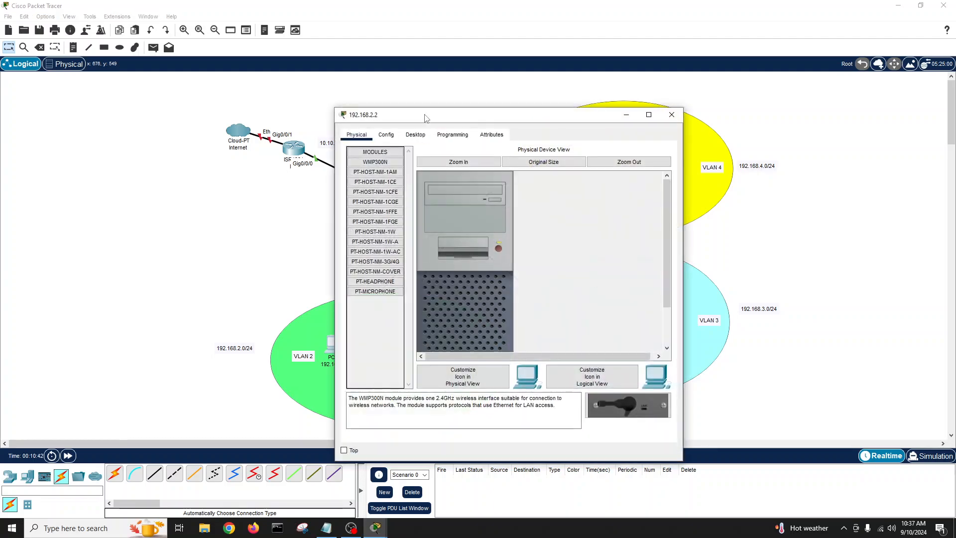
{"action": "left_click_drag", "start_coordinate": [428, 118], "coordinate": [590, 116]}
{"action": "left_click", "coordinate": [580, 132]}
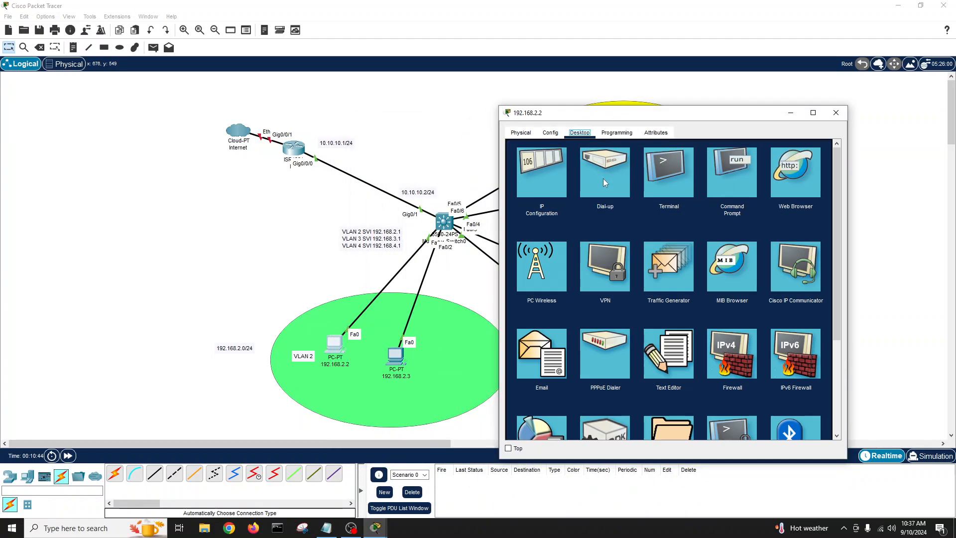
{"action": "left_click", "coordinate": [538, 179]}
{"action": "left_click", "coordinate": [630, 203]}
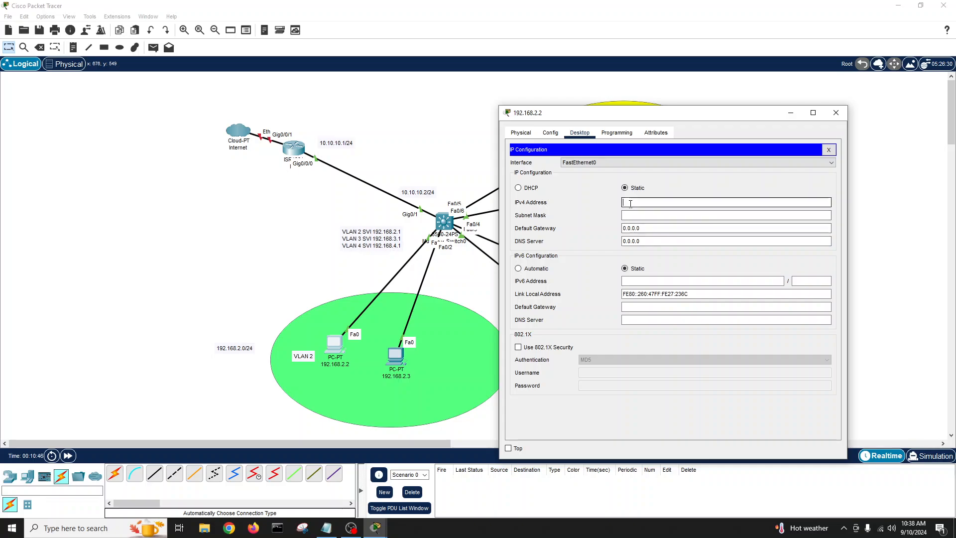
{"action": "type", "text": "192.168.2.2"}
{"action": "left_click", "coordinate": [640, 215]}
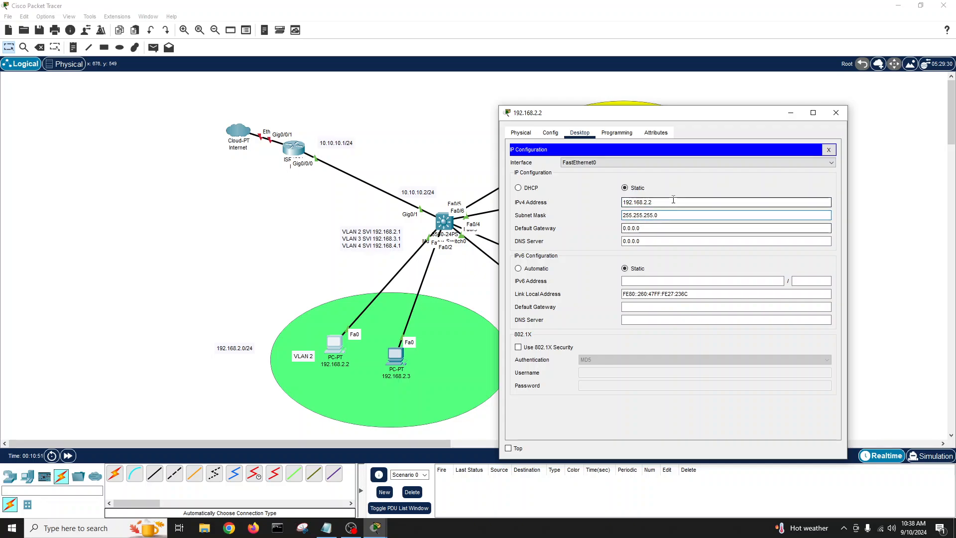
Step: Set the default gateway of the VLAN 2 PC labelled 192.168.2.2 to 192.168.2.1 and close its window
{"action": "left_click_drag", "start_coordinate": [652, 227], "coordinate": [605, 228]}
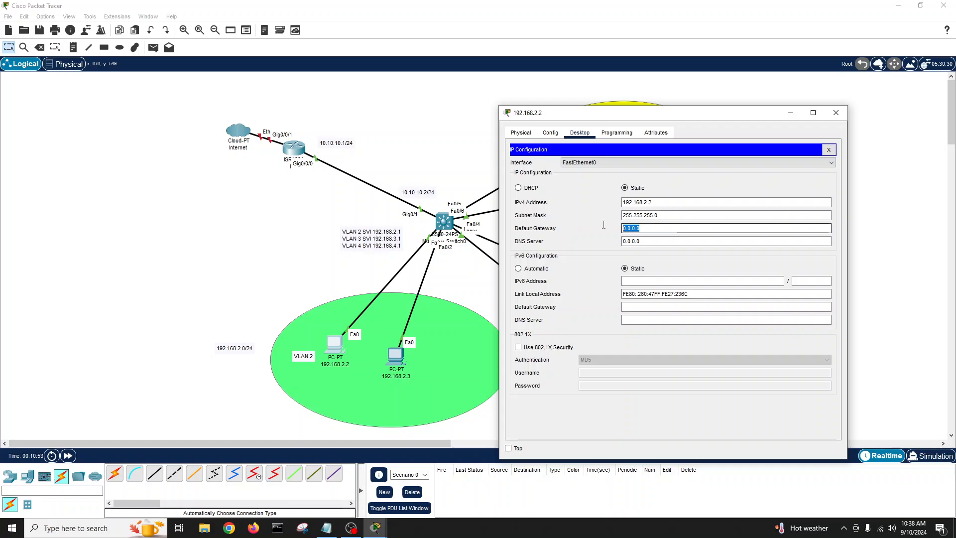
{"action": "type", "text": "192.168"}
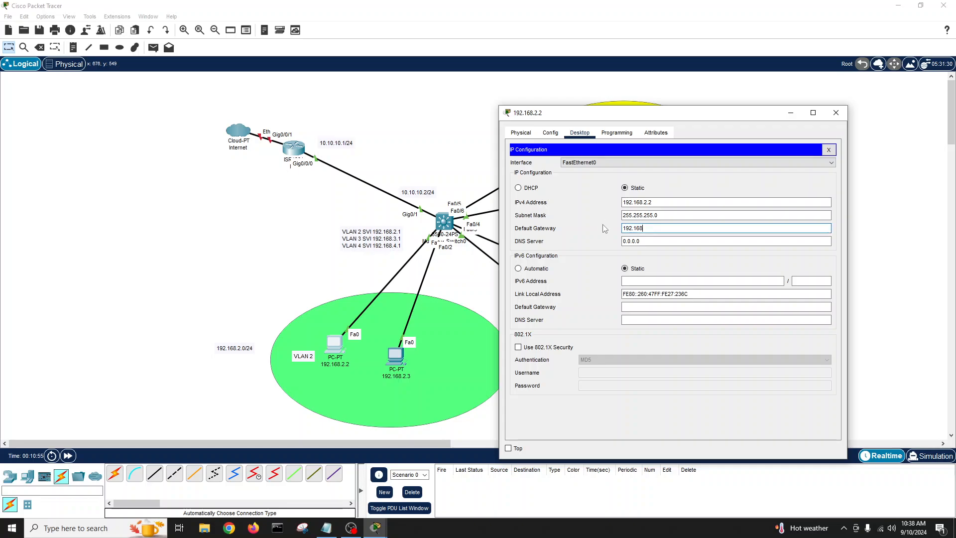
{"action": "type", "text": ".2.1"}
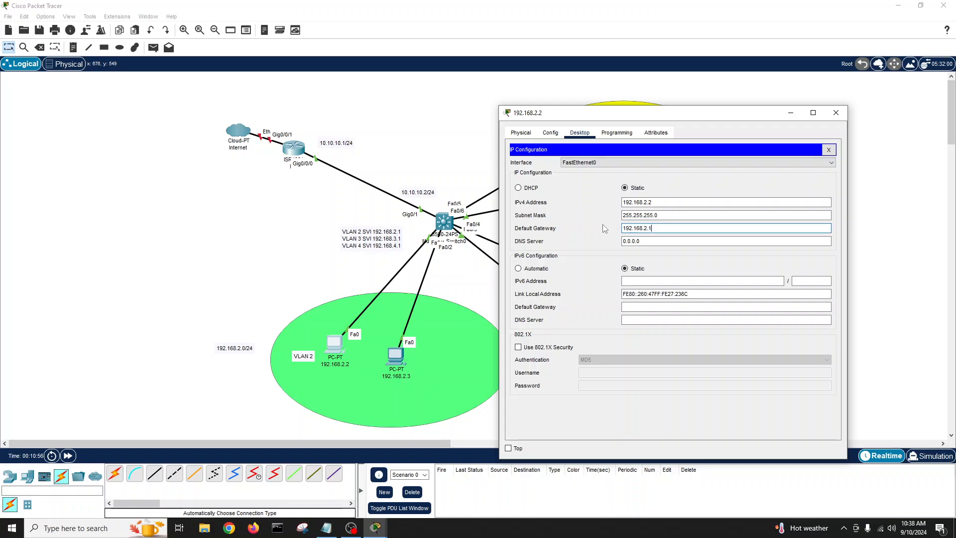
{"action": "left_click", "coordinate": [830, 150]}
{"action": "left_click", "coordinate": [836, 113]}
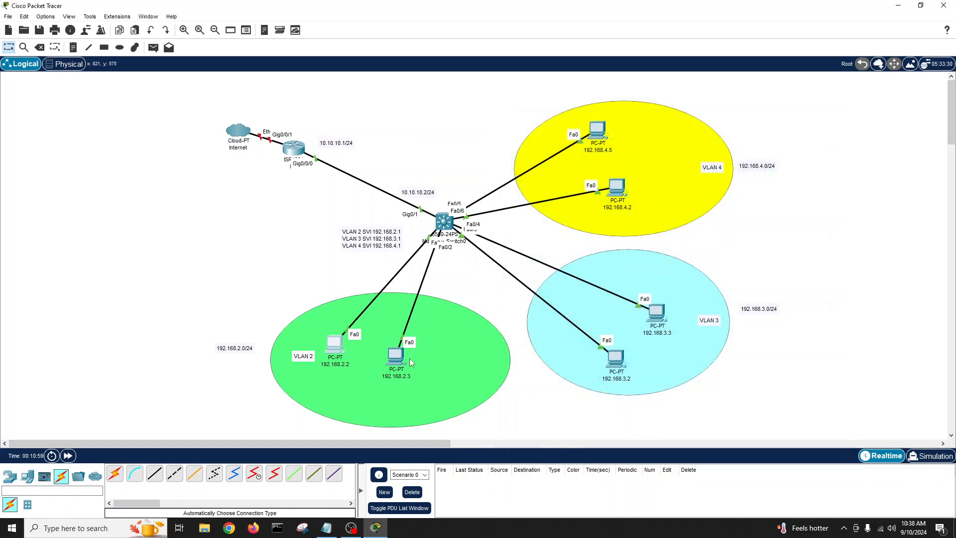
Step: Give the VLAN 2 PC labelled 192.168.2.3 the static IPv4 address 192.168.2.3 with subnet mask 255.255.255.0
{"action": "left_click", "coordinate": [395, 361]}
{"action": "left_click_drag", "start_coordinate": [427, 116], "coordinate": [594, 116]}
{"action": "left_click", "coordinate": [583, 133]}
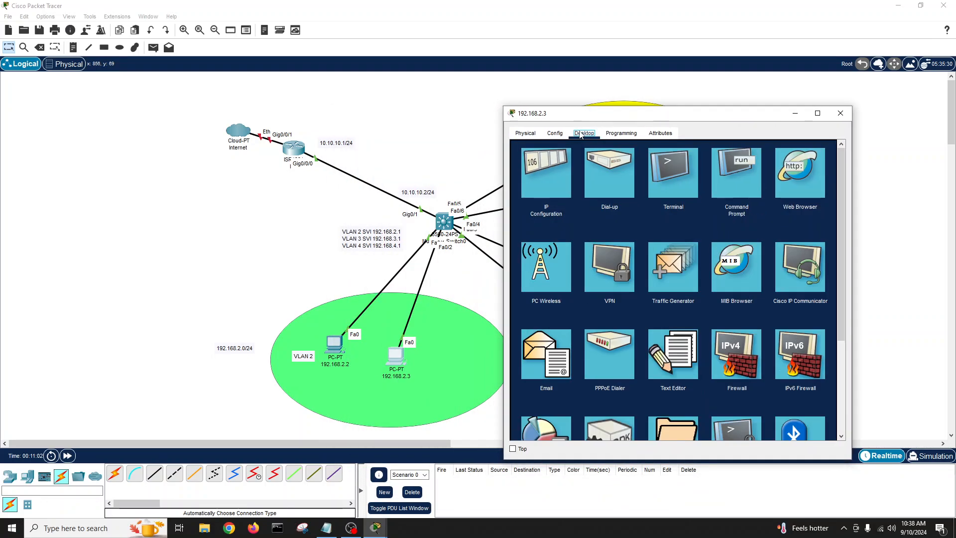
{"action": "left_click", "coordinate": [553, 165]}
{"action": "left_click", "coordinate": [634, 204]}
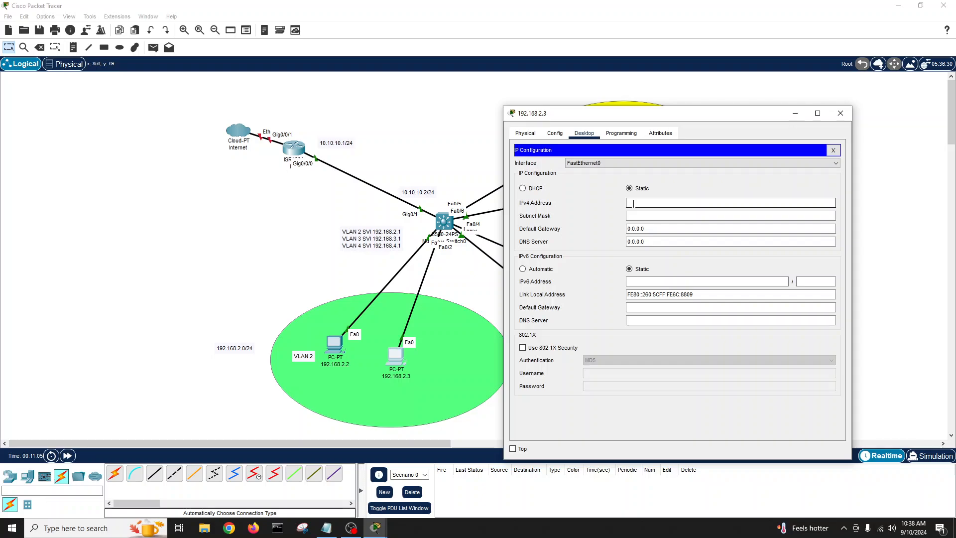
{"action": "key", "text": "ctrl+v"}
{"action": "key", "text": "ctrl+v"}
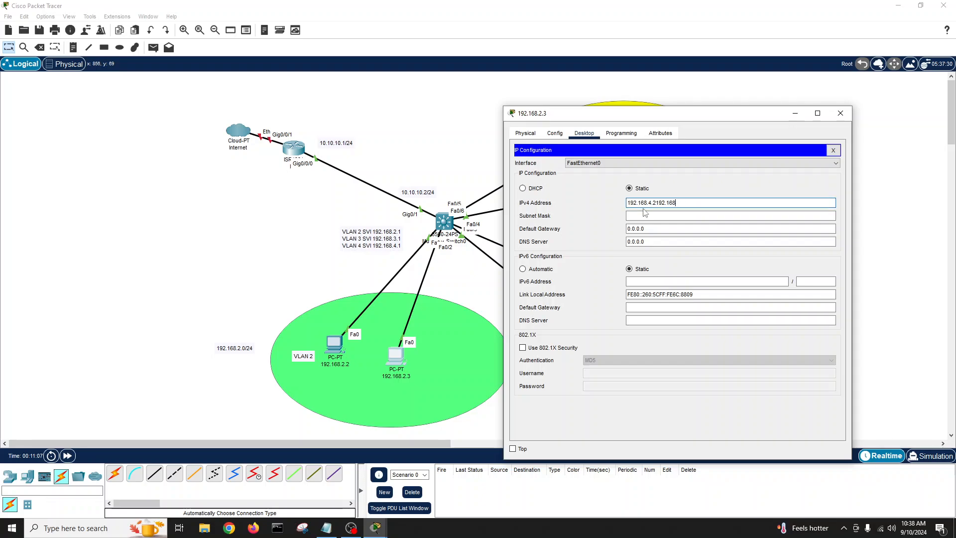
{"action": "key", "text": "BackSpace"}
{"action": "key", "text": "BackSpace"}
{"action": "left_click", "coordinate": [643, 215]}
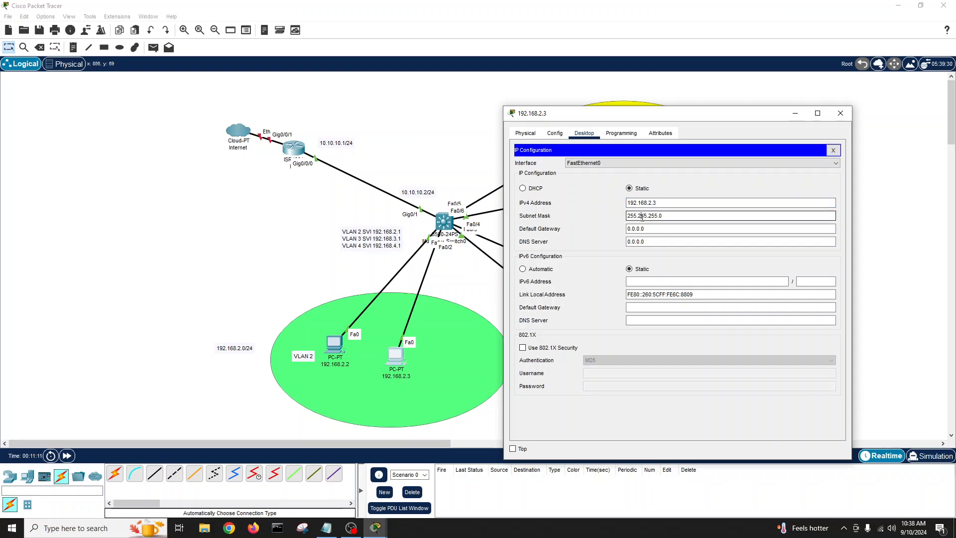
Step: Set the default gateway of the PC labelled 192.168.2.3 to 192.168.2.1 and close its window
{"action": "left_click_drag", "start_coordinate": [649, 228], "coordinate": [595, 233]}
{"action": "type", "text": "192.168.2.1"}
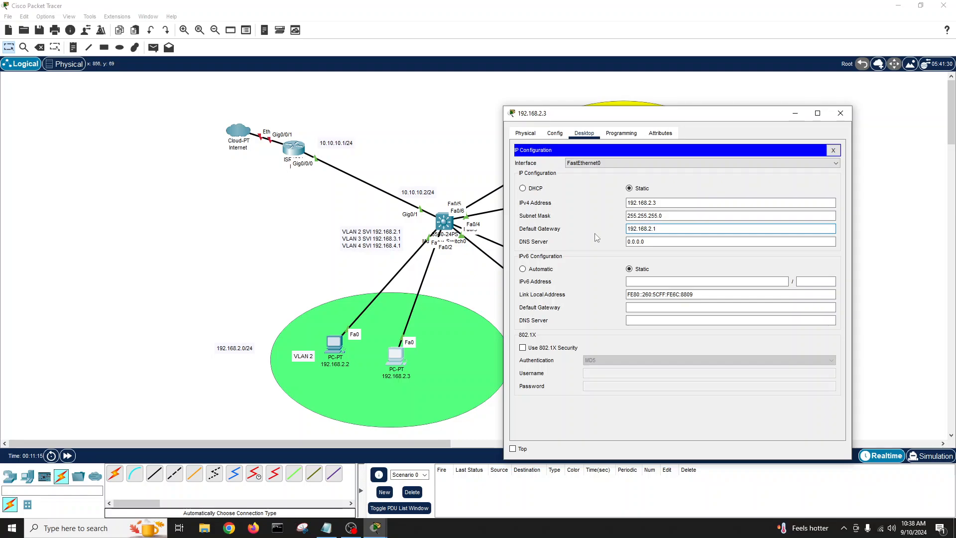
{"action": "left_click", "coordinate": [834, 150]}
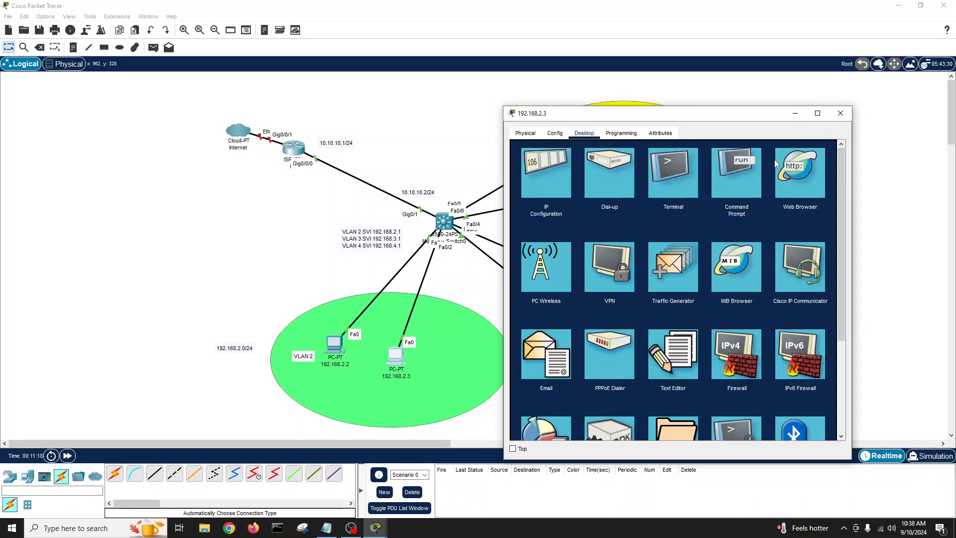
{"action": "left_click", "coordinate": [840, 113]}
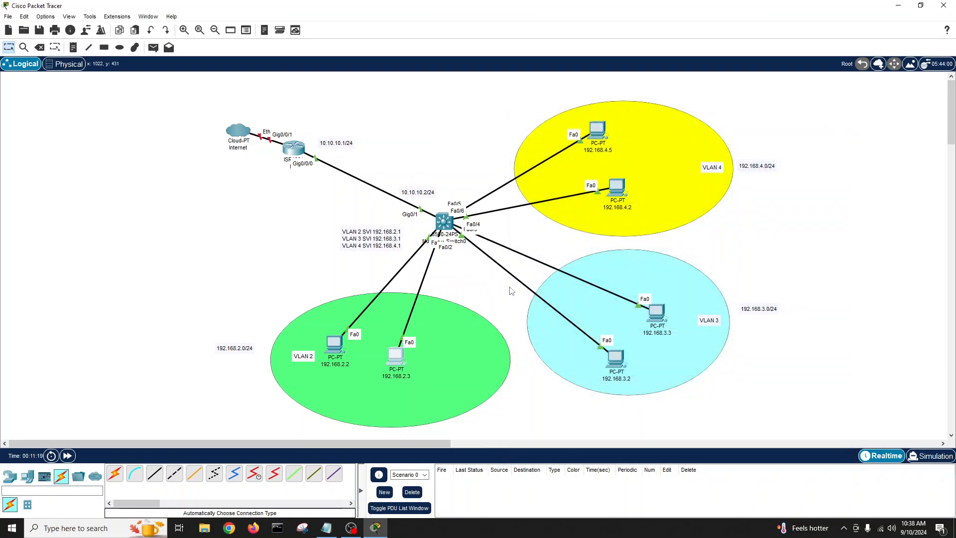
Step: Give the VLAN 3 PC labelled 192.168.3.2 the static IPv4 address 192.168.3.2 with subnet mask 255.255.255.0
{"action": "left_click", "coordinate": [615, 367]}
{"action": "left_click", "coordinate": [415, 135]}
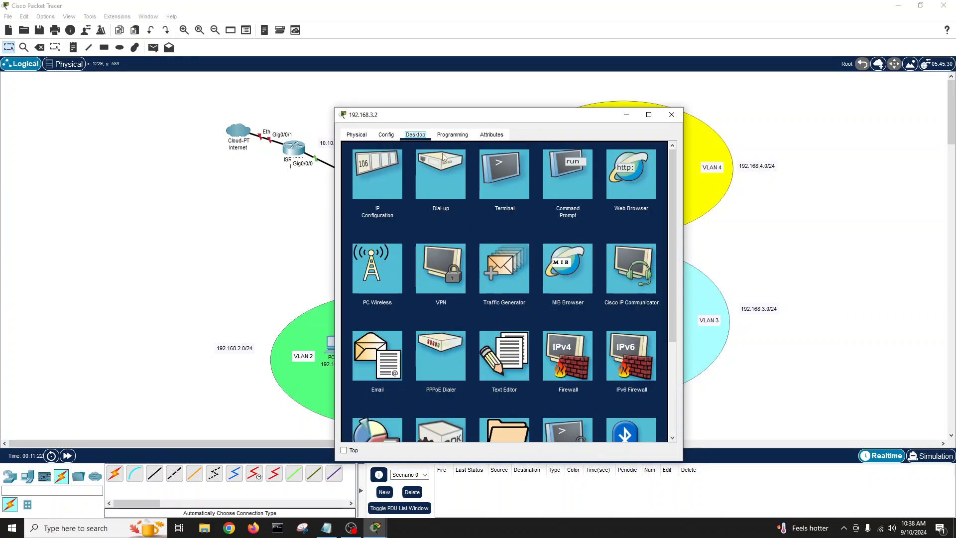
{"action": "left_click", "coordinate": [359, 184]}
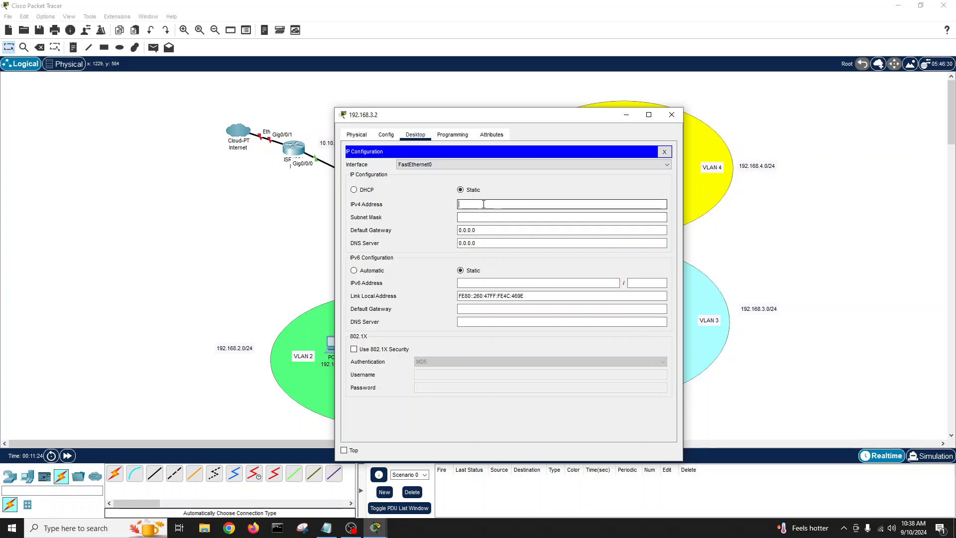
{"action": "type", "text": "192.168.4.23.2"}
{"action": "left_click", "coordinate": [482, 217]}
Step: Set the default gateway of the PC labelled 192.168.3.2 to 192.168.3.1 and close its configuration
{"action": "left_click", "coordinate": [484, 228]}
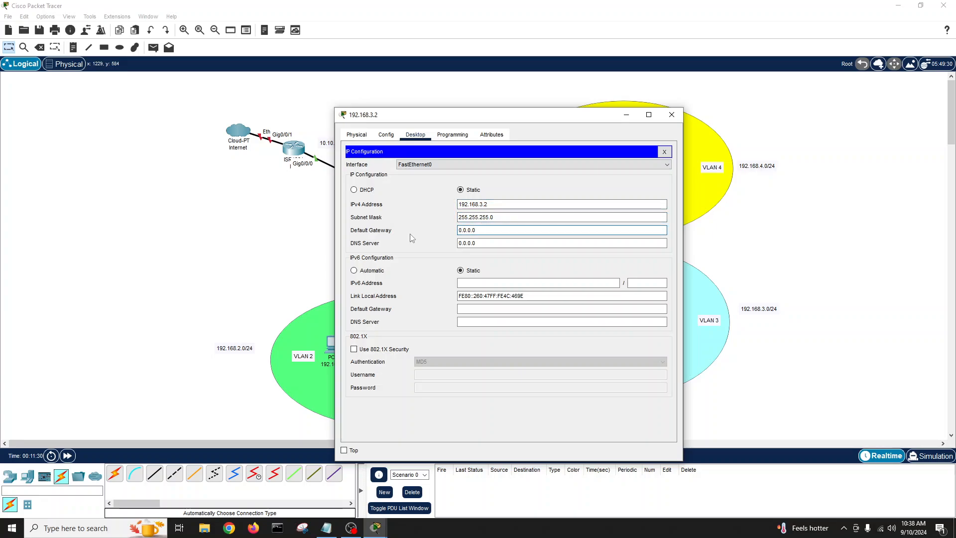
{"action": "key", "text": "BackSpace"}
{"action": "key", "text": "BackSpace"}
{"action": "type", "text": "192.168.4."}
{"action": "key", "text": "BackSpace"}
{"action": "key", "text": "BackSpace"}
{"action": "type", "text": "3.1"}
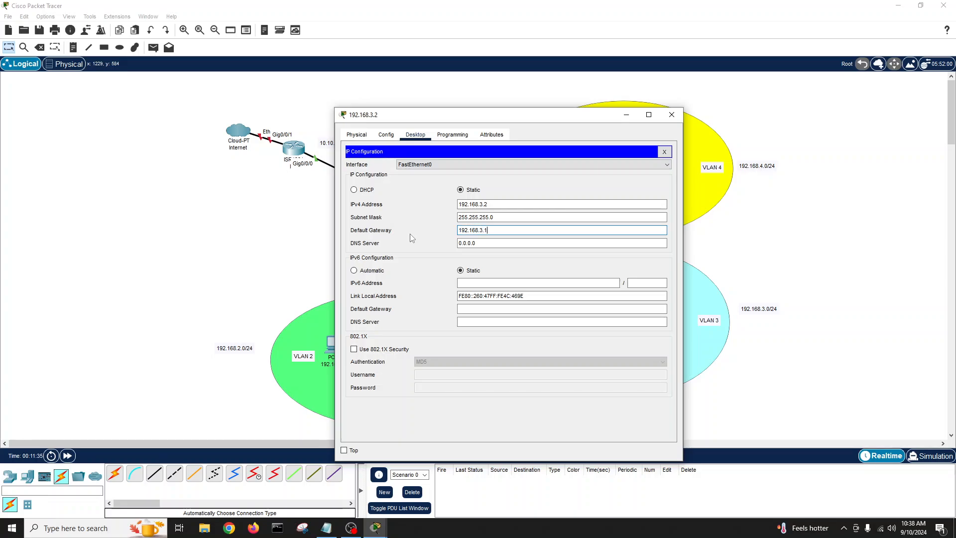
{"action": "left_click", "coordinate": [664, 152]}
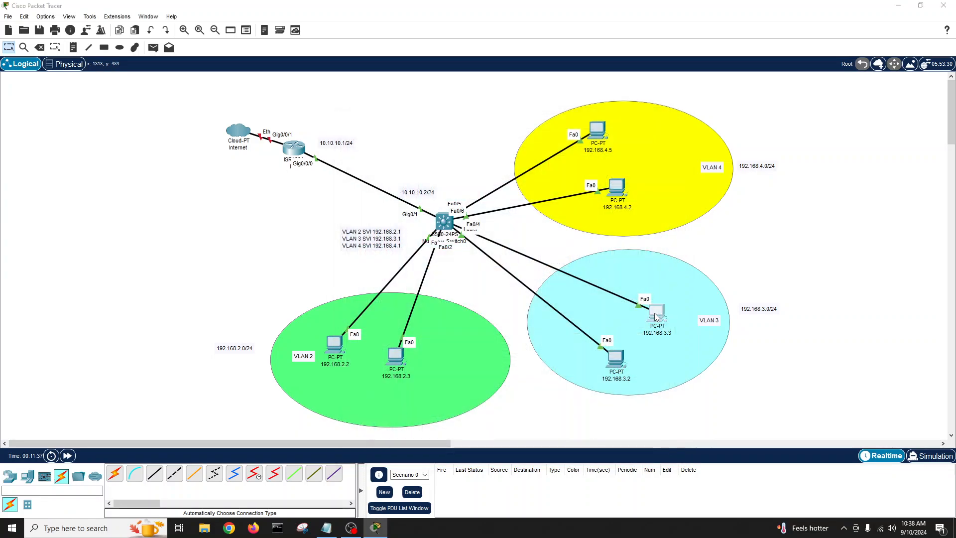
Step: Give the VLAN 3 PC labelled 192.168.3.3 the static IPv4 address 192.168.3.3 with subnet mask 255.255.255.0
{"action": "left_click", "coordinate": [657, 312]}
{"action": "left_click", "coordinate": [416, 136]}
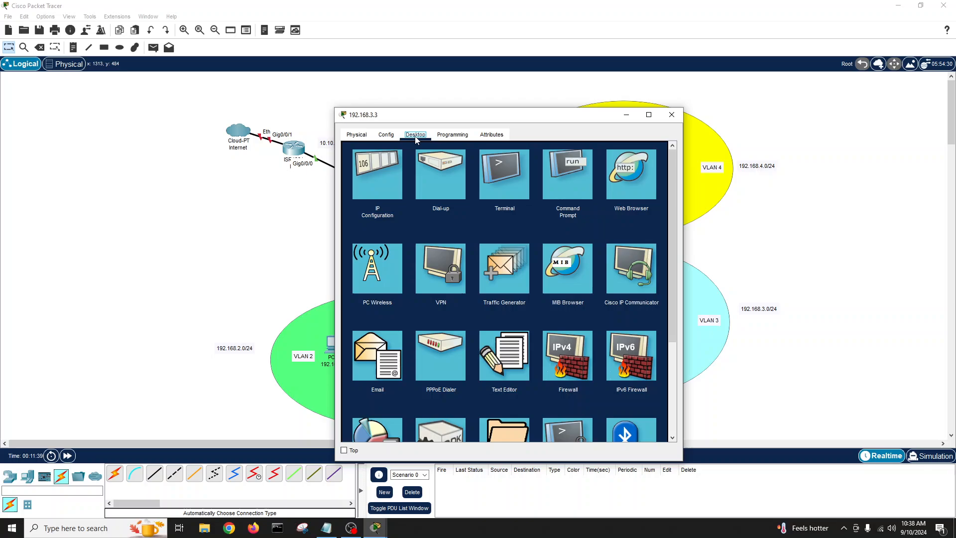
{"action": "left_click", "coordinate": [380, 179]}
{"action": "left_click", "coordinate": [459, 205]}
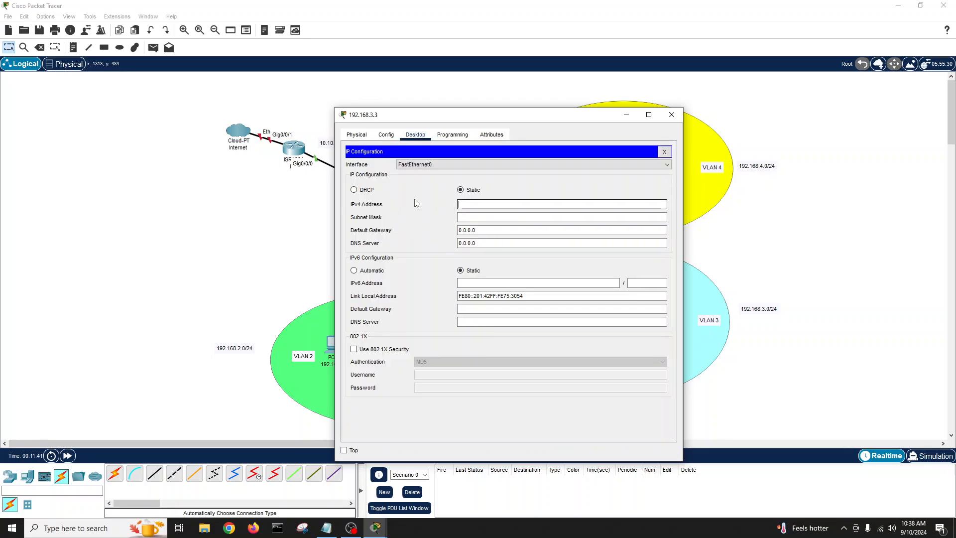
{"action": "type", "text": "192.168."}
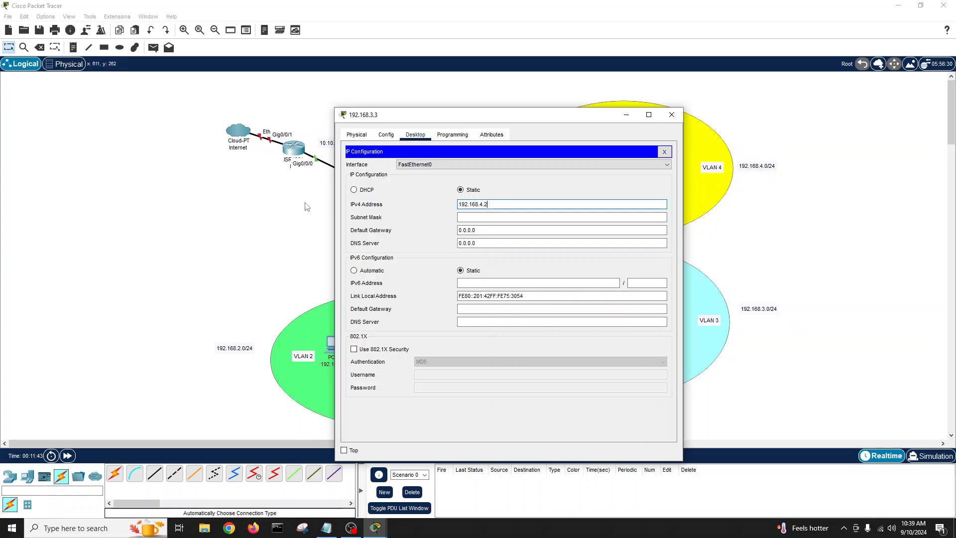
{"action": "type", "text": "3.3"}
{"action": "left_click", "coordinate": [460, 218]}
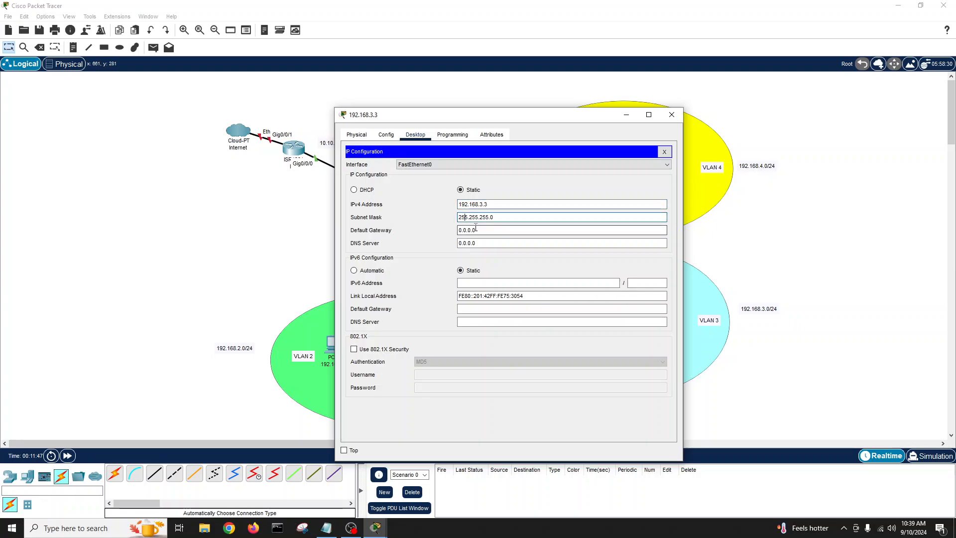
Step: Enter the default gateway for the VLAN 3 PC labelled 192.168.3.3 and close its window
{"action": "left_click_drag", "start_coordinate": [475, 230], "coordinate": [435, 237]}
{"action": "type", "text": "192.168.4"}
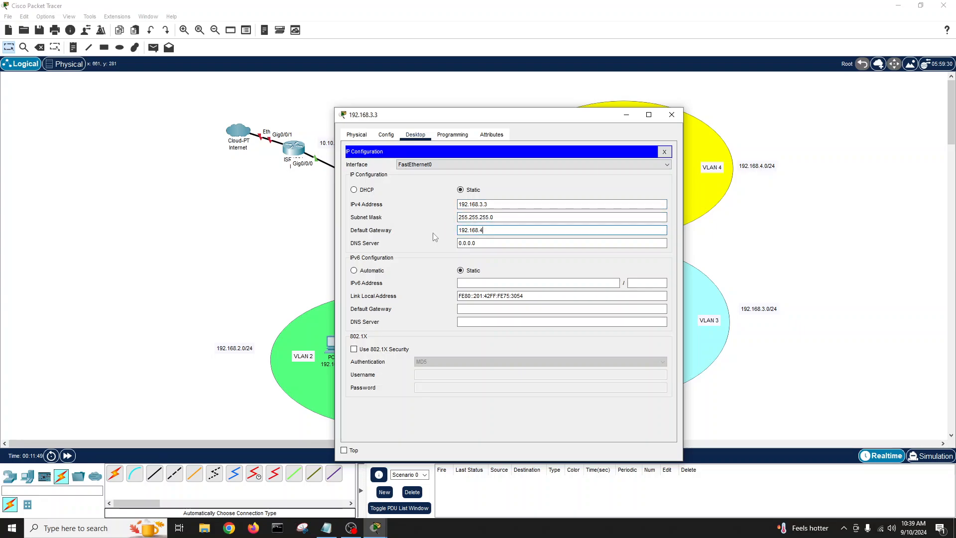
{"action": "type", "text": ".2.1"}
{"action": "left_click", "coordinate": [664, 152]}
{"action": "left_click", "coordinate": [672, 115]}
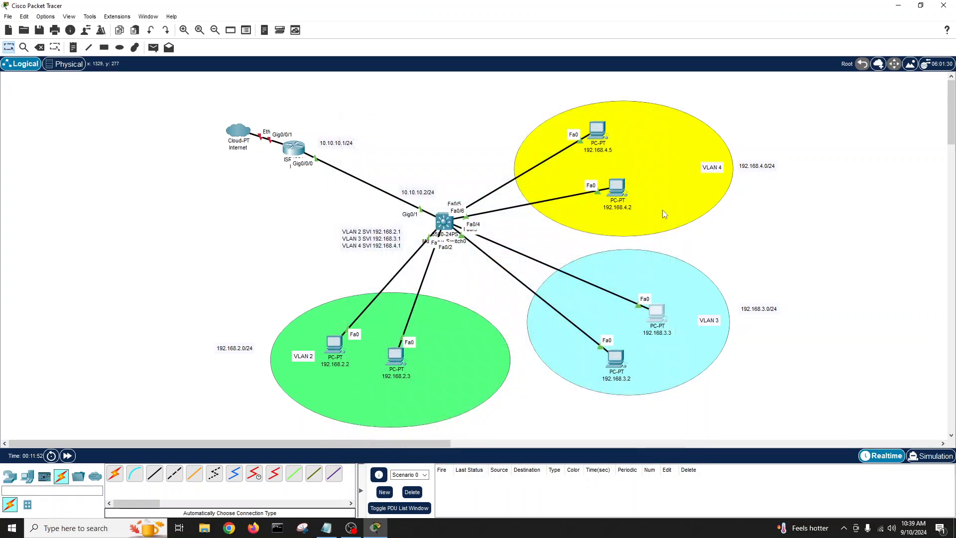
Step: Give the VLAN 4 PC labelled 192.168.4.2 the static IPv4 address 192.168.4.2 with subnet mask 255.255.255.0
{"action": "left_click", "coordinate": [620, 195]}
{"action": "left_click_drag", "start_coordinate": [575, 121], "coordinate": [277, 121]}
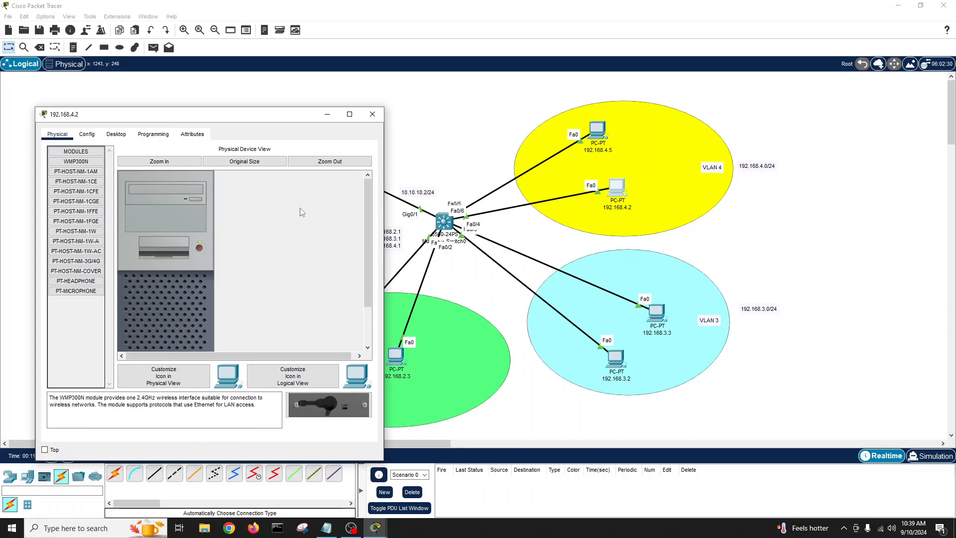
{"action": "left_click", "coordinate": [112, 135]}
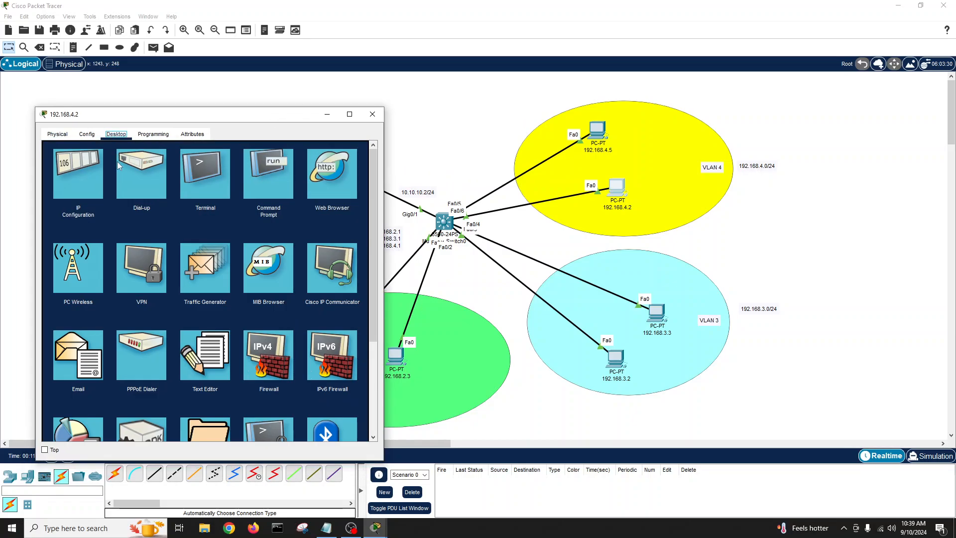
{"action": "left_click", "coordinate": [91, 180]}
{"action": "left_click", "coordinate": [196, 204]}
{"action": "type", "text": "192.168.4.2"}
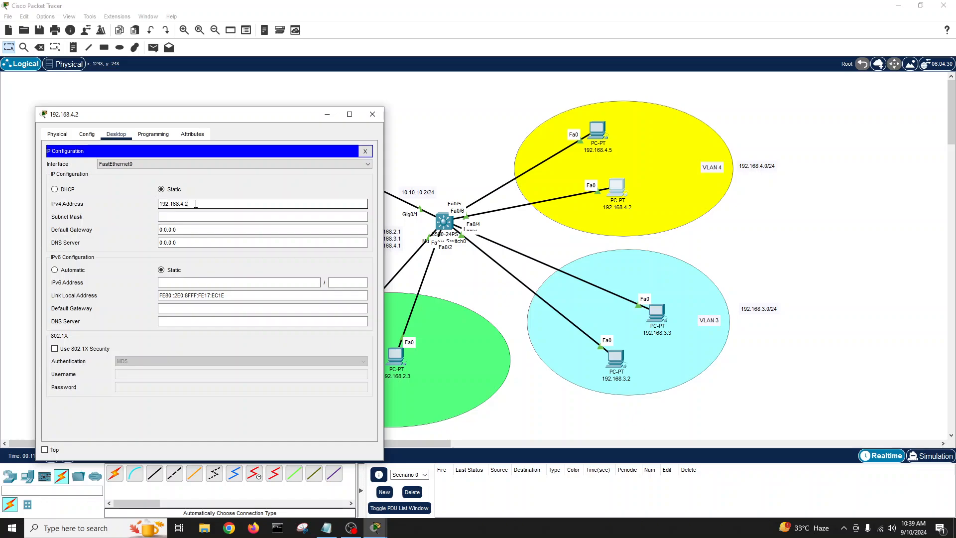
{"action": "left_click", "coordinate": [192, 215]}
Step: Set the default gateway of the PC labelled 192.168.4.2 to 192.168.4.1 and close its window
{"action": "key", "text": "Tab"}
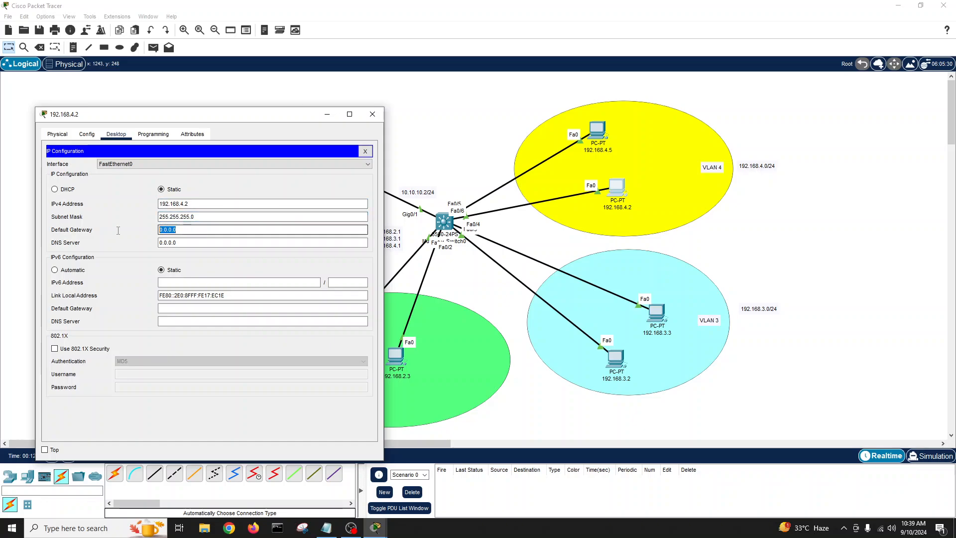
{"action": "type", "text": "192.168.4.1"}
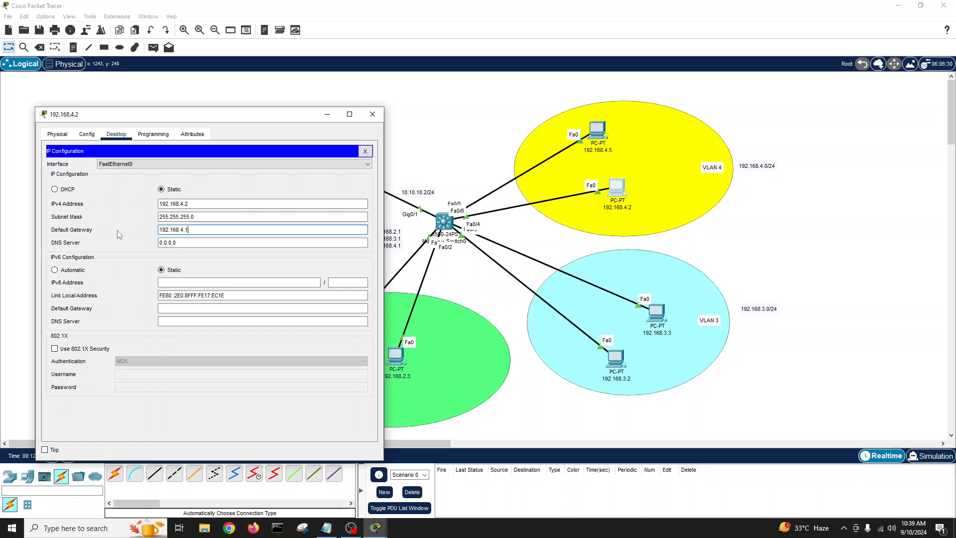
{"action": "left_click", "coordinate": [365, 151]}
{"action": "left_click", "coordinate": [373, 114]}
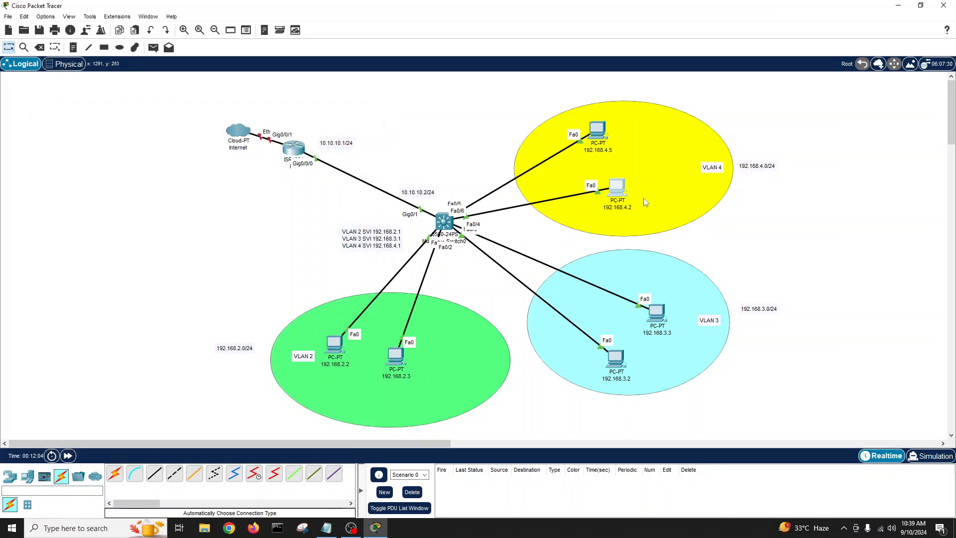
Step: Give the VLAN 4 PC labelled 192.168.4.5 the static IPv4 address 192.168.4.3 with subnet mask 255.255.255.0
{"action": "left_click", "coordinate": [598, 130]}
{"action": "left_click_drag", "start_coordinate": [573, 117], "coordinate": [394, 87]}
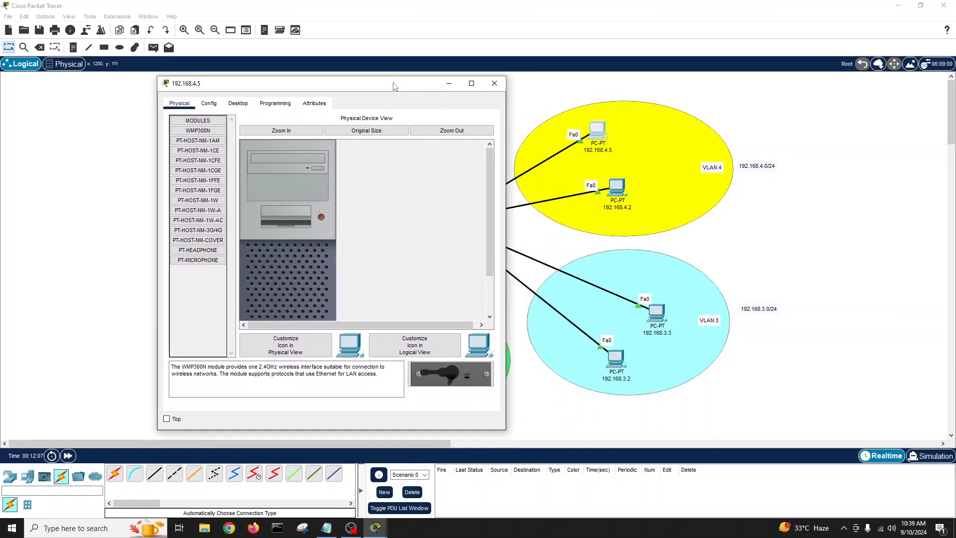
{"action": "left_click", "coordinate": [232, 104]}
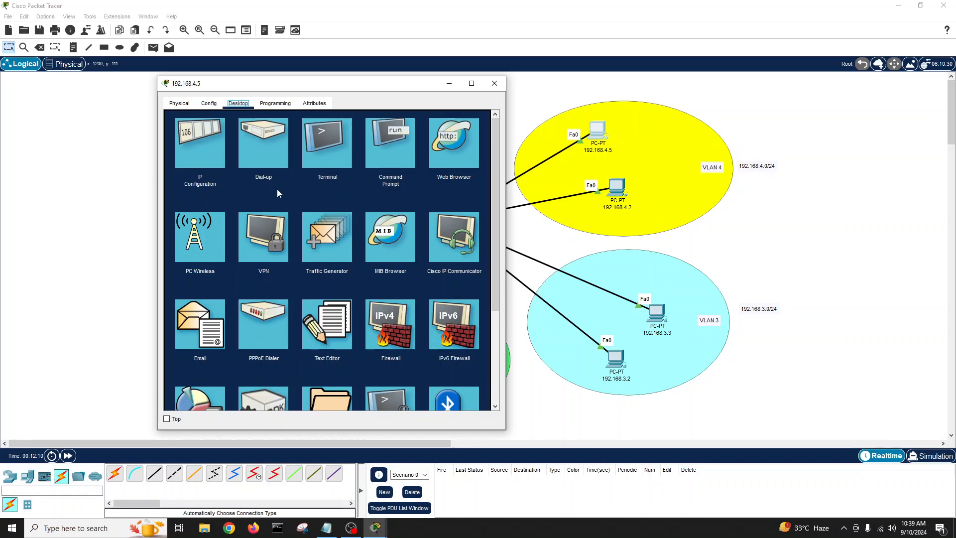
{"action": "left_click", "coordinate": [220, 152]}
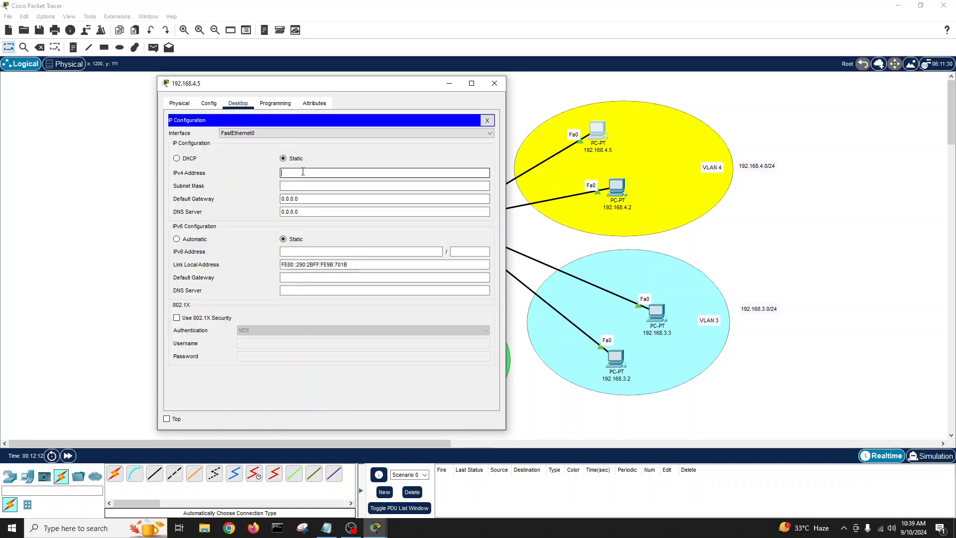
{"action": "type", "text": "192.168.4.3"}
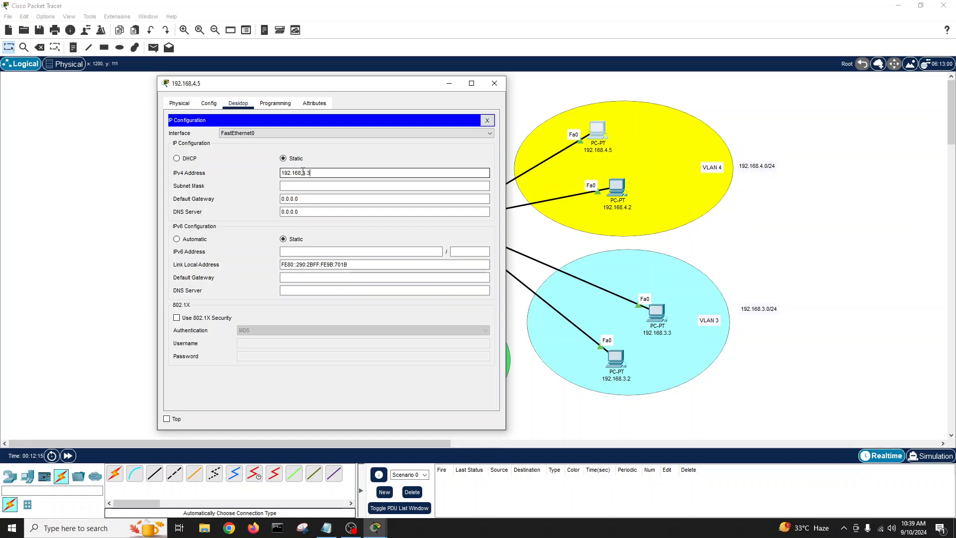
{"action": "left_click", "coordinate": [310, 185]}
Step: Set the default gateway of the PC labelled 192.168.4.5 to 192.168.4.1, close its window and rename the PC 192.168.4.3
{"action": "left_click_drag", "start_coordinate": [312, 199], "coordinate": [216, 202]}
{"action": "type", "text": "192.168.4.1"}
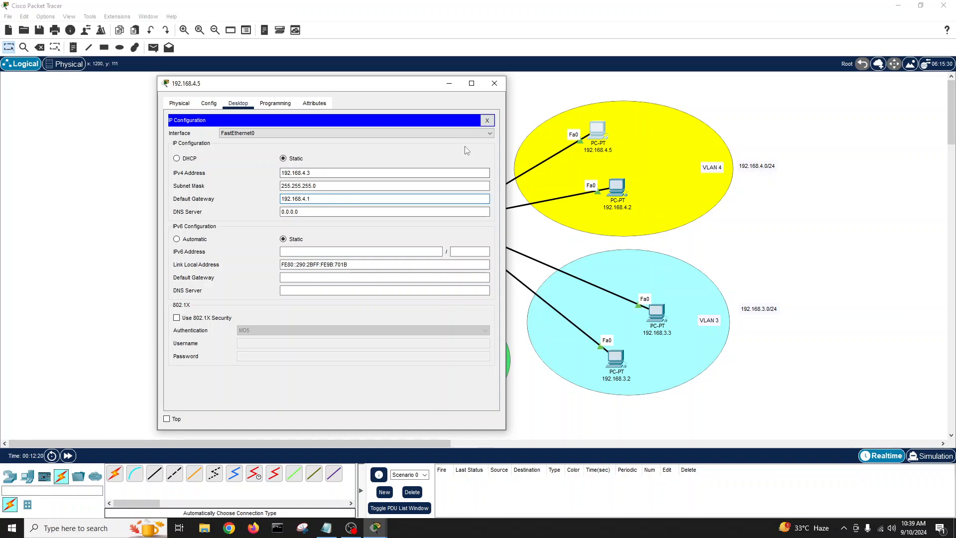
{"action": "left_click", "coordinate": [495, 83]}
{"action": "double_click", "coordinate": [601, 150]}
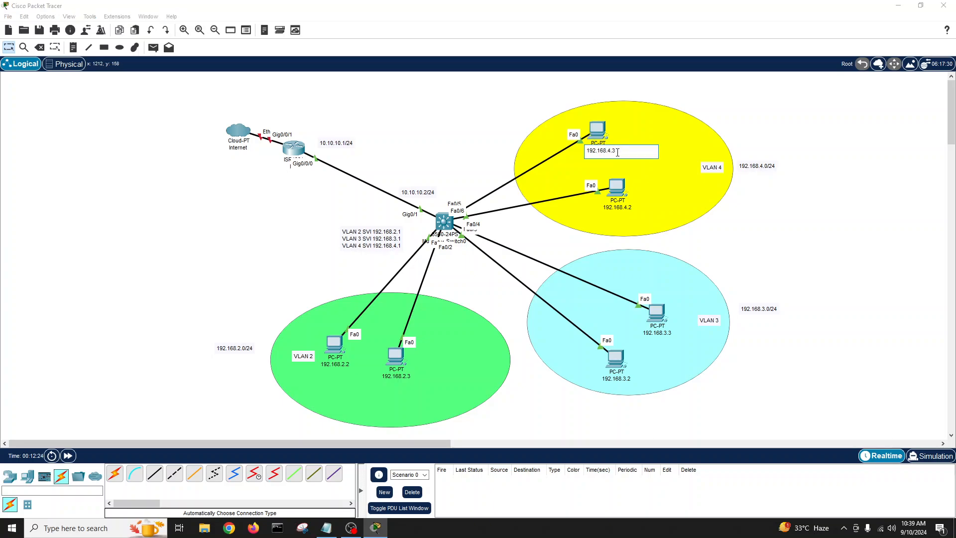
{"action": "left_click", "coordinate": [761, 222]}
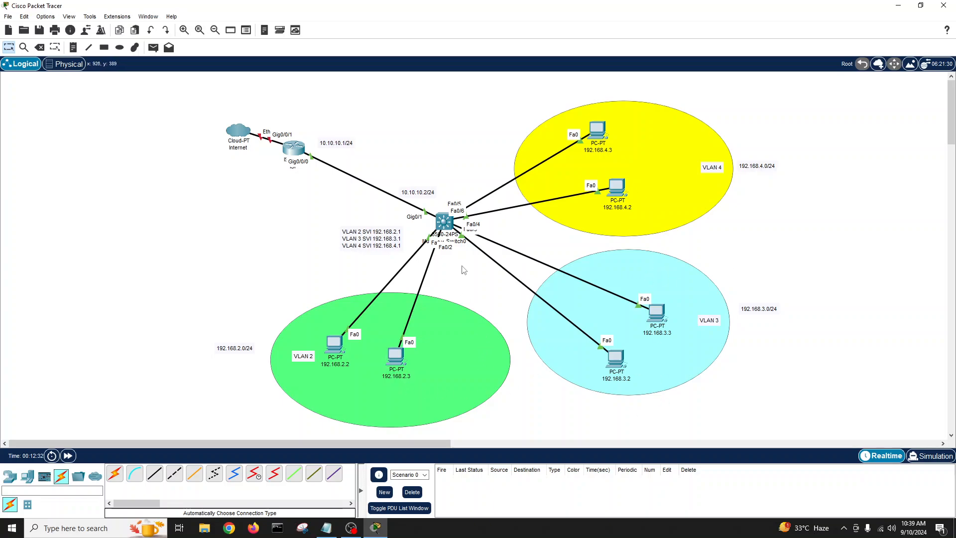
Step: Move the VLAN SVI address note farther from the multilayer switch, and decline the initial configuration dialog in the switch's command line
{"action": "left_click_drag", "start_coordinate": [380, 242], "coordinate": [357, 216]}
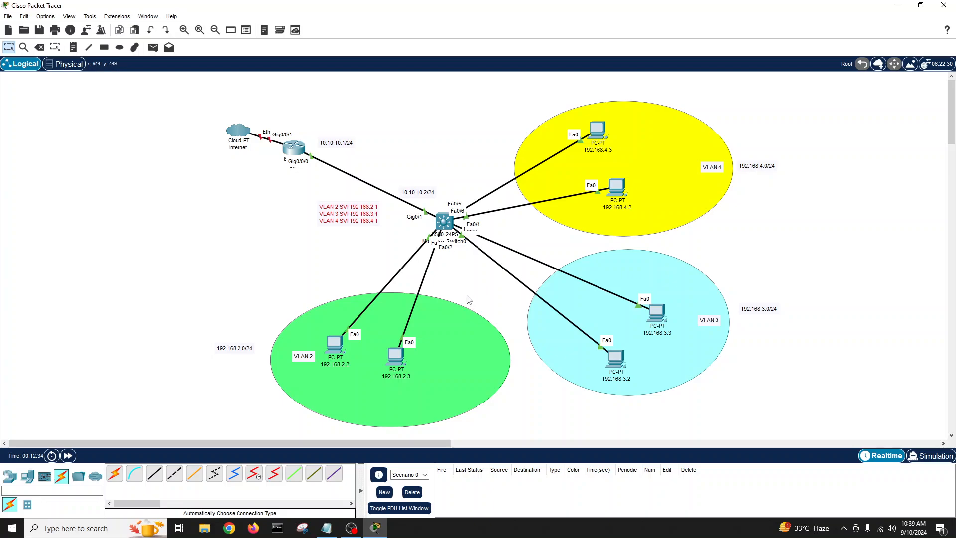
{"action": "left_click", "coordinate": [443, 221]}
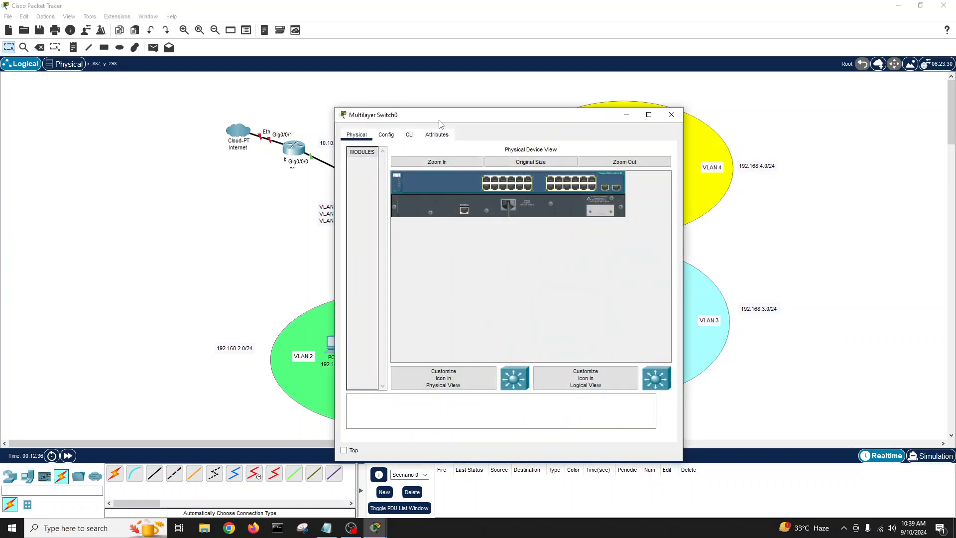
{"action": "left_click_drag", "start_coordinate": [441, 125], "coordinate": [627, 114]}
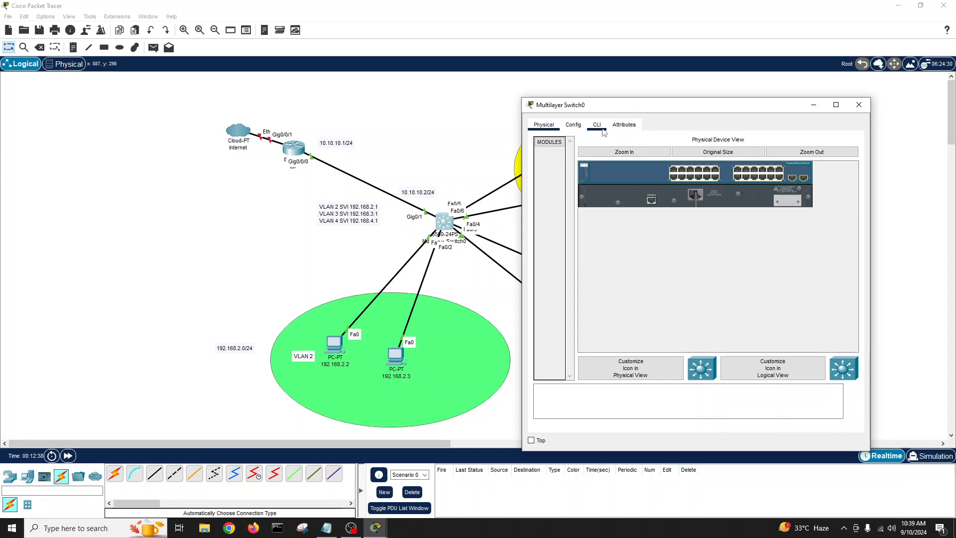
{"action": "left_click", "coordinate": [597, 125]}
{"action": "key", "text": "Return"}
{"action": "key", "text": "Return"}
{"action": "key", "text": "Return"}
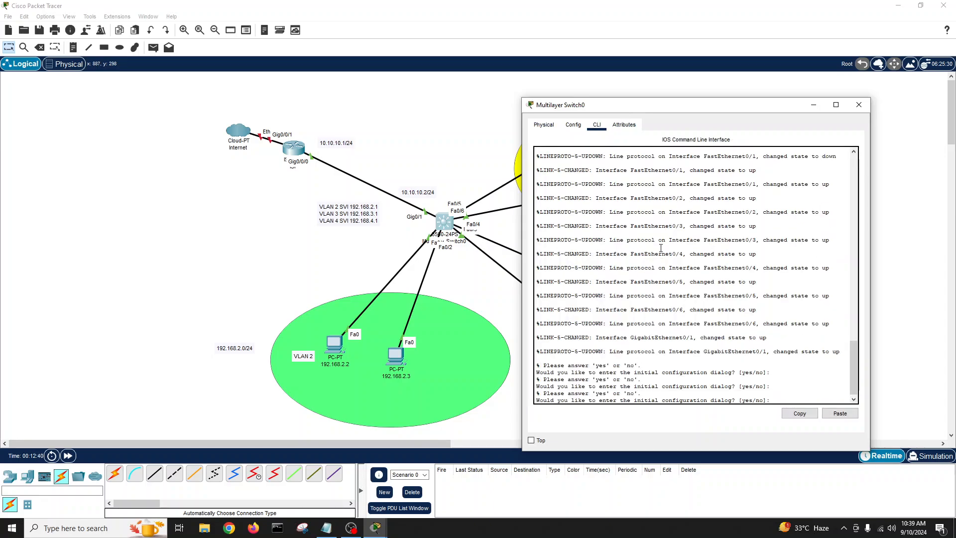
{"action": "type", "text": "no"}
{"action": "key", "text": "Return"}
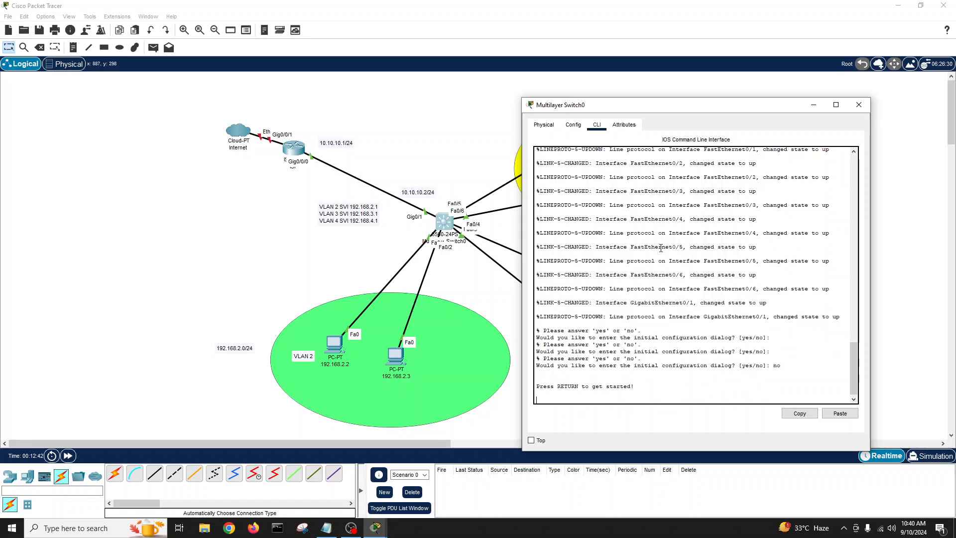
Step: Enter privileged mode on the multilayer switch and open global configuration with conf t
{"action": "key", "text": "Return"}
{"action": "key", "text": "Return"}
{"action": "key", "text": "Return"}
{"action": "key", "text": "Return"}
{"action": "type", "text": "en"}
{"action": "key", "text": "Return"}
{"action": "key", "text": "Return"}
{"action": "key", "text": "Return"}
{"action": "key", "text": "Return"}
{"action": "key", "text": "Return"}
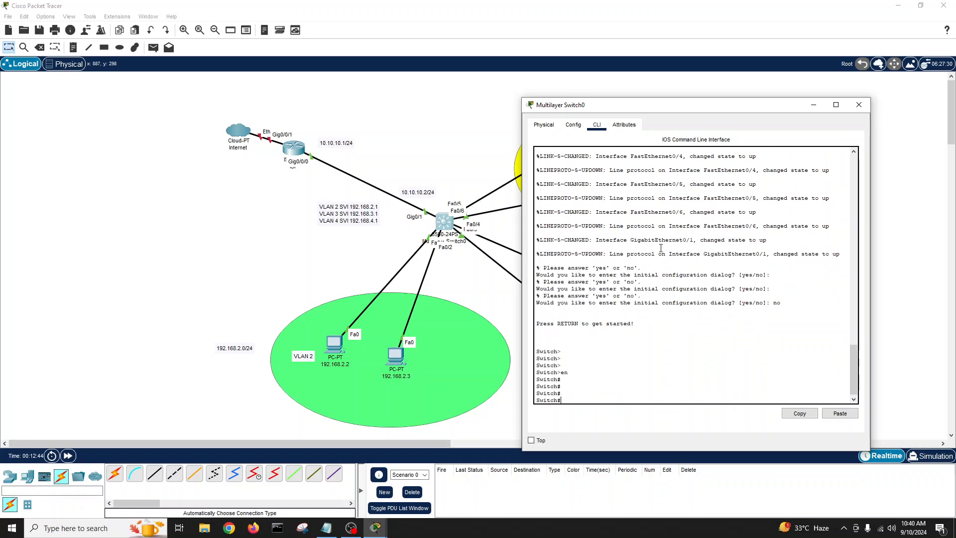
{"action": "type", "text": "conf t"}
{"action": "key", "text": "Return"}
{"action": "key", "text": "Return"}
{"action": "key", "text": "Return"}
{"action": "key", "text": "Return"}
{"action": "key", "text": "Return"}
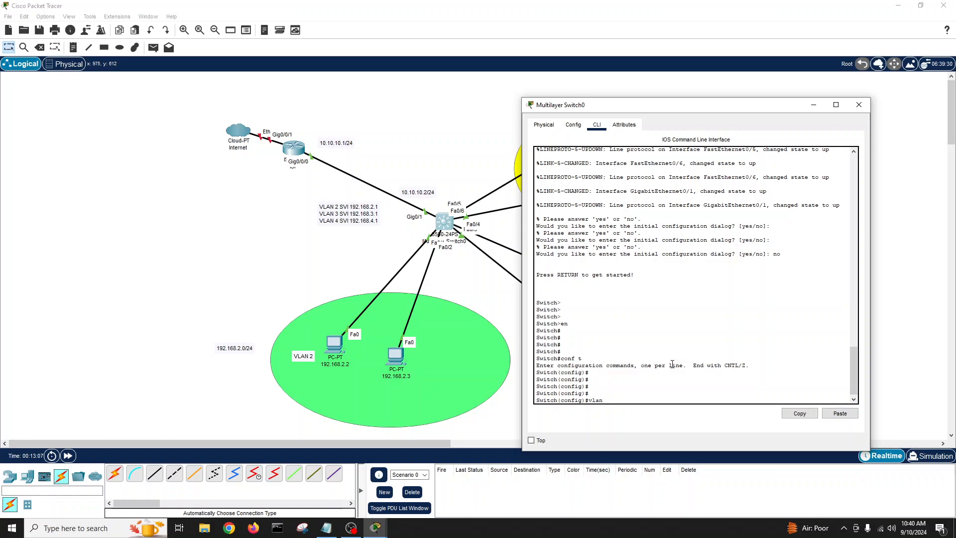
Step: Create VLANs 2, 3 and 4 on the multilayer switch and return to global configuration mode
{"action": "key", "text": "Return"}
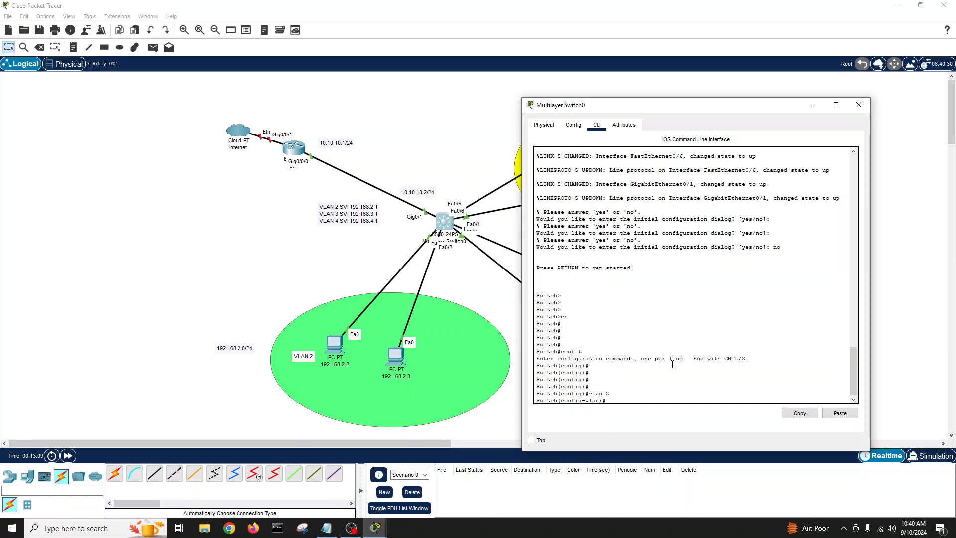
{"action": "type", "text": "vlan 3"}
{"action": "key", "text": "Return"}
{"action": "type", "text": "vl"}
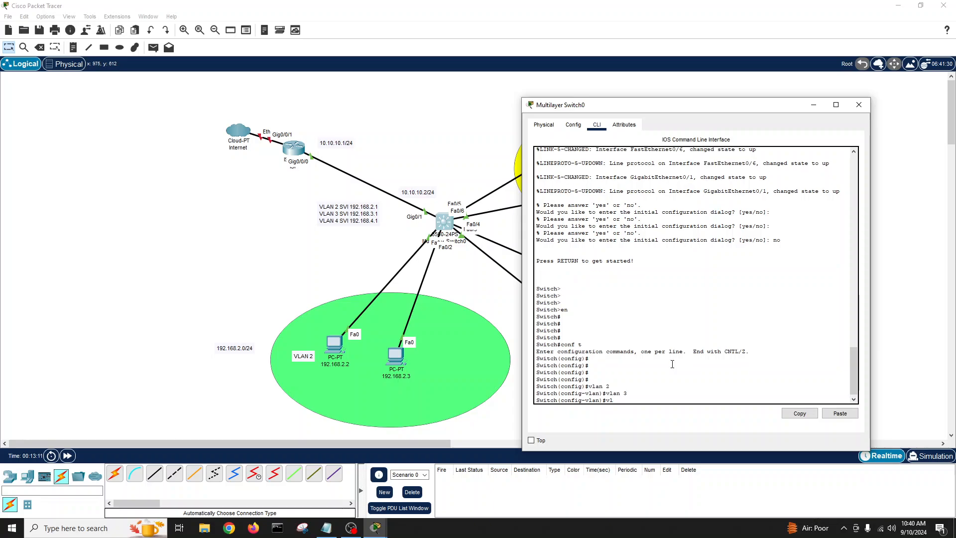
{"action": "type", "text": "an 4"}
{"action": "key", "text": "Return"}
{"action": "type", "text": "exit"}
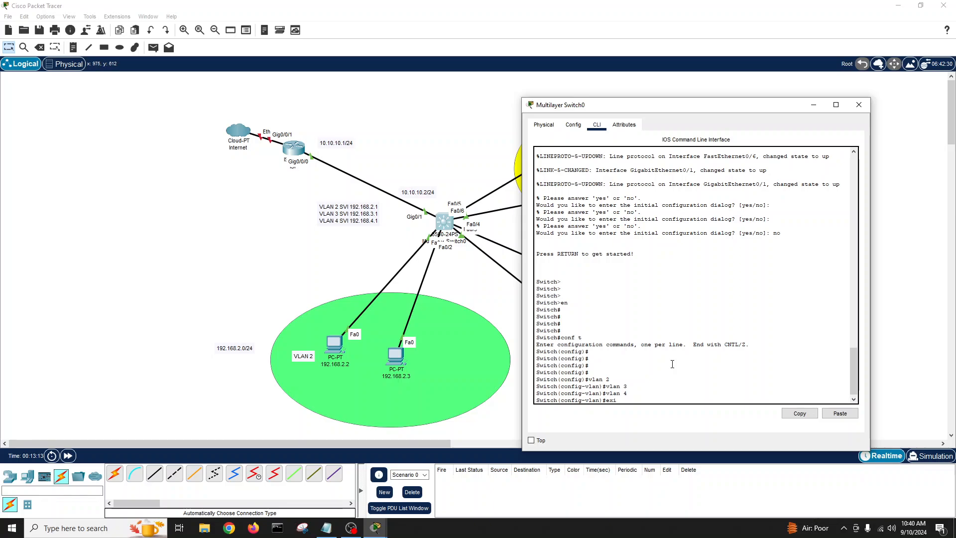
{"action": "key", "text": "Return"}
{"action": "key", "text": "Return"}
{"action": "key", "text": "Return"}
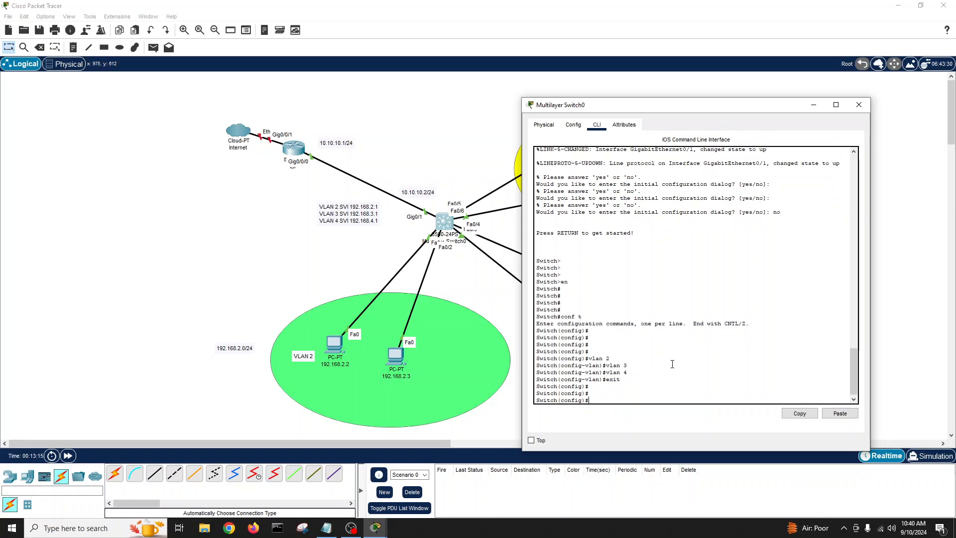
Step: List the status of all switch interfaces from global configuration mode with do show int statu
{"action": "type", "text": "do"}
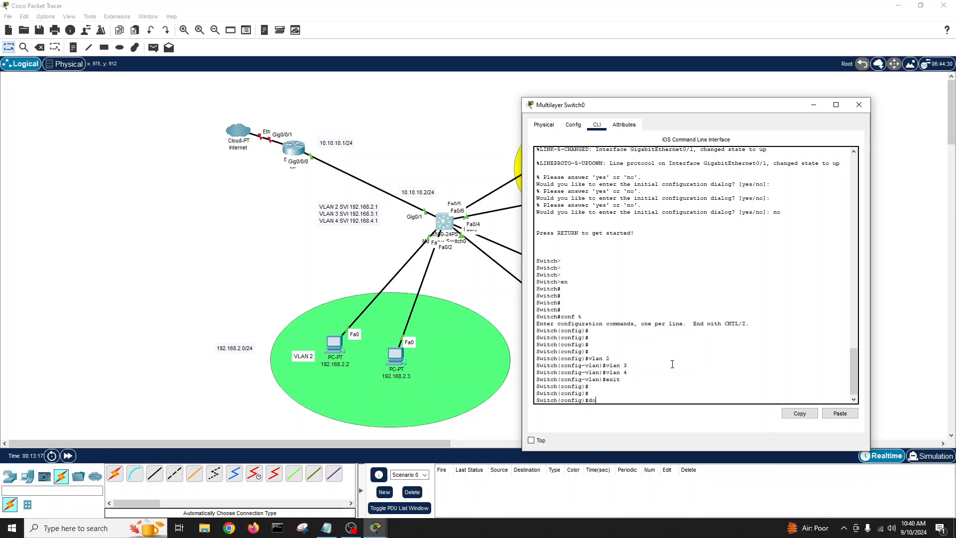
{"action": "type", "text": " show int statu"}
{"action": "key", "text": "Tab"}
{"action": "key", "text": "Return"}
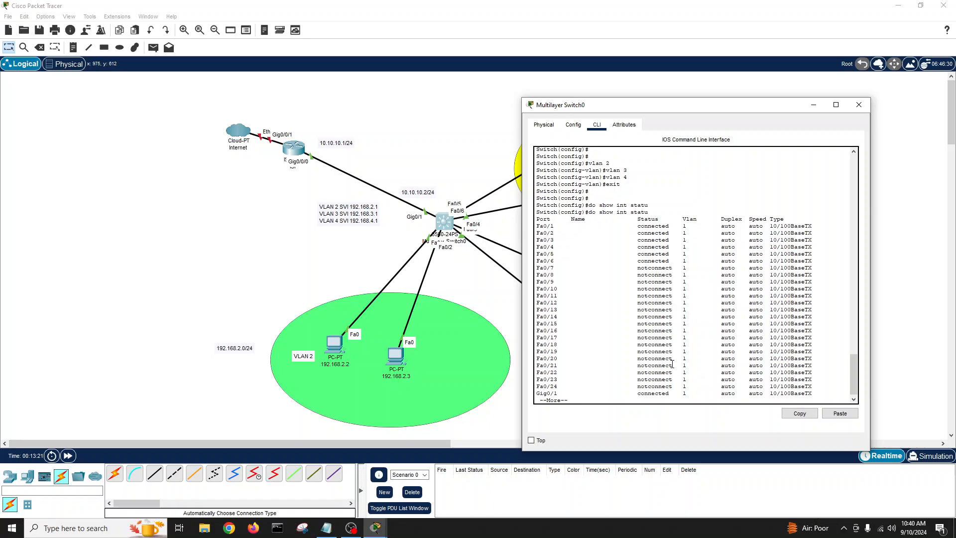
{"action": "key", "text": "Return"}
{"action": "key", "text": "Return"}
{"action": "key", "text": "Return"}
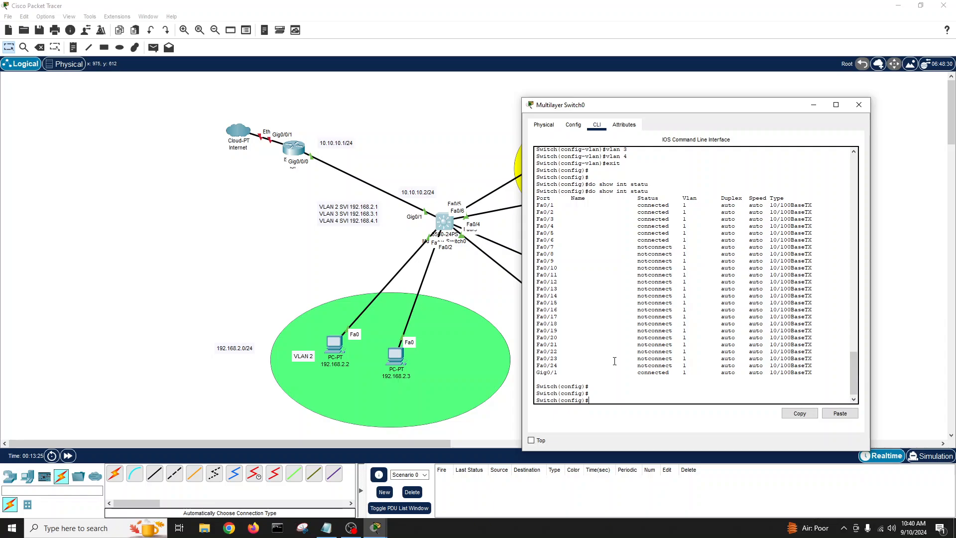
Step: Select the interface range FastEthernet 0/1-2 and set its switchport mode to access
{"action": "type", "text": "t r"}
{"action": "key", "text": "Tab"}
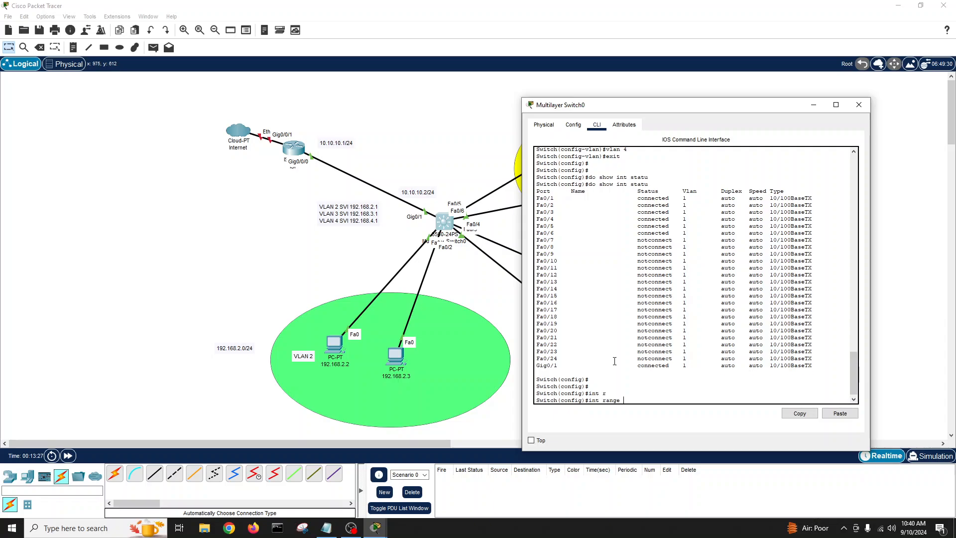
{"action": "type", "text": "fa"}
{"action": "key", "text": "Tab"}
{"action": "type", "text": "0/1"}
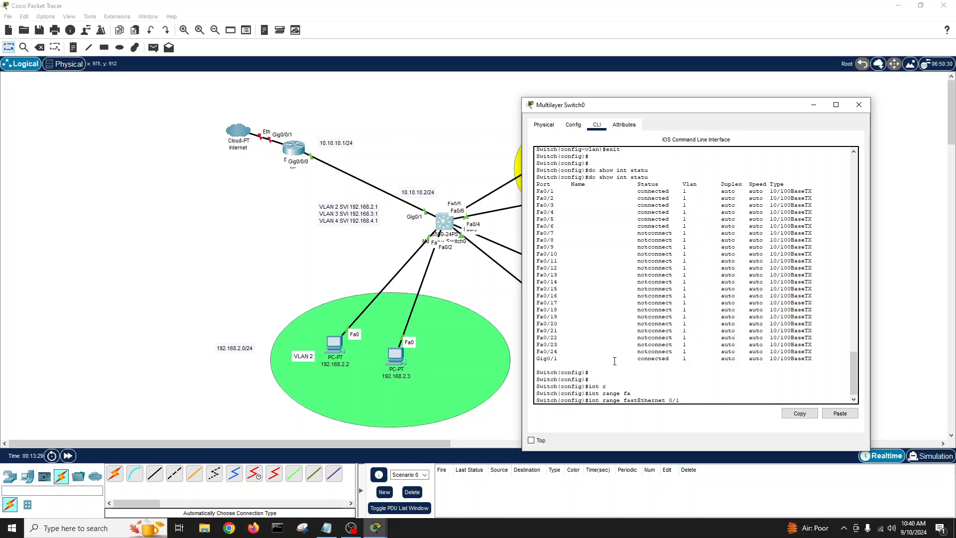
{"action": "type", "text": "-2"}
{"action": "key", "text": "Return"}
{"action": "type", "text": "sw"}
{"action": "key", "text": "Tab"}
{"action": "type", "text": "m"}
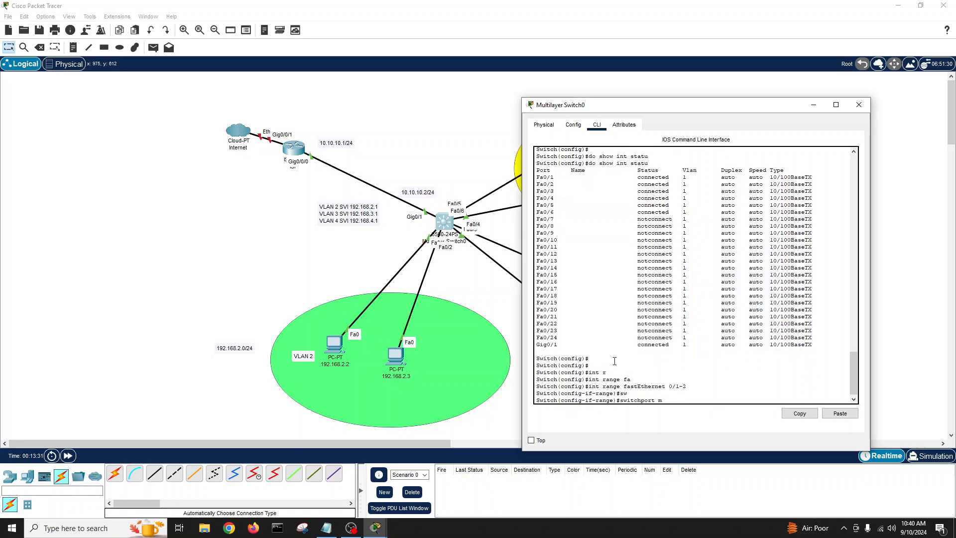
{"action": "type", "text": "od acc"}
{"action": "key", "text": "Tab"}
{"action": "key", "text": "Return"}
Step: Assign FastEthernet 0/1-2 to access VLAN 2 and exit the interface range
{"action": "type", "text": "sw"}
{"action": "key", "text": "Tab"}
{"action": "type", "text": "a"}
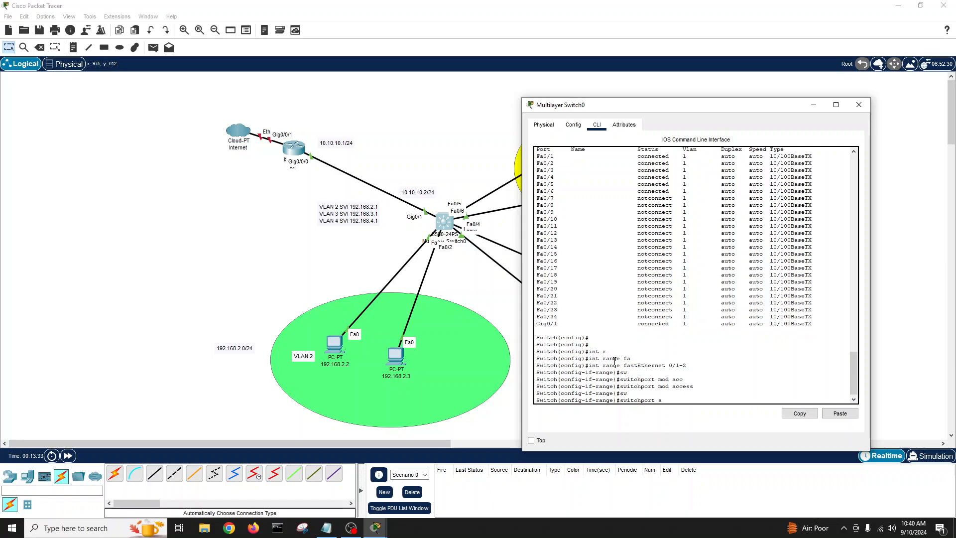
{"action": "type", "text": "c"}
{"action": "key", "text": "Tab"}
{"action": "type", "text": "v"}
{"action": "key", "text": "Tab"}
{"action": "type", "text": "2"}
{"action": "key", "text": "Return"}
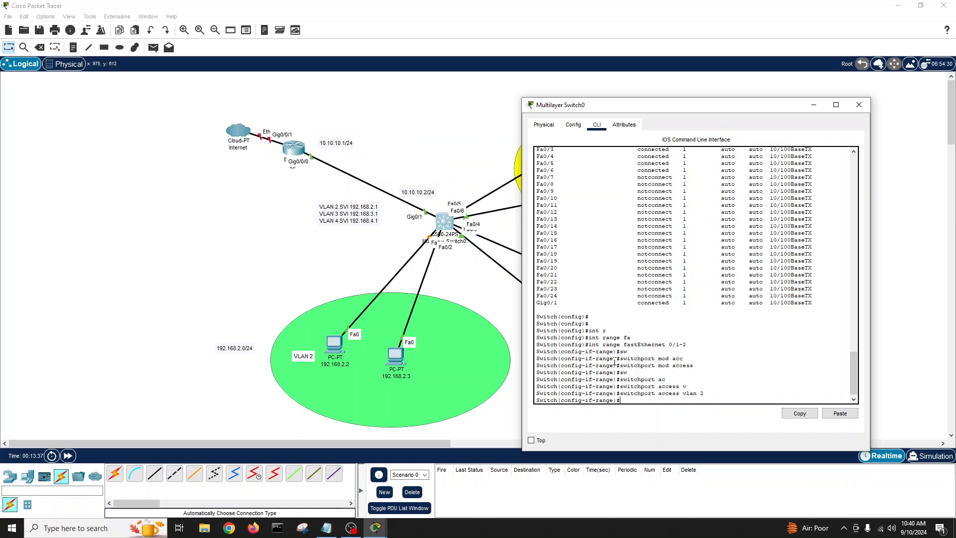
{"action": "type", "text": "exit"}
{"action": "key", "text": "Return"}
Step: Select the interface range FastEthernet 0/3-4 and set its switchport mode to access
{"action": "type", "text": "int r"}
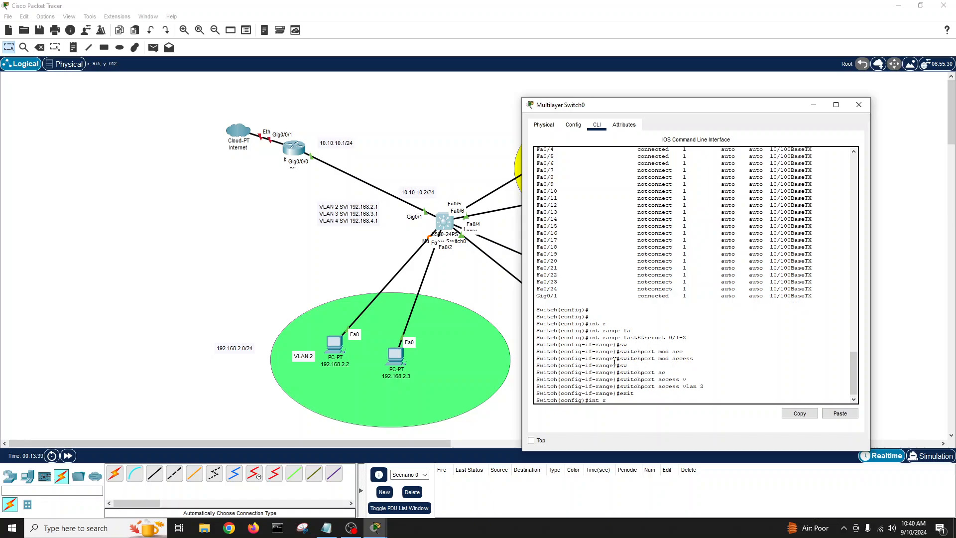
{"action": "key", "text": "Tab"}
{"action": "type", "text": "fa"}
{"action": "key", "text": "Tab"}
{"action": "type", "text": "0/"}
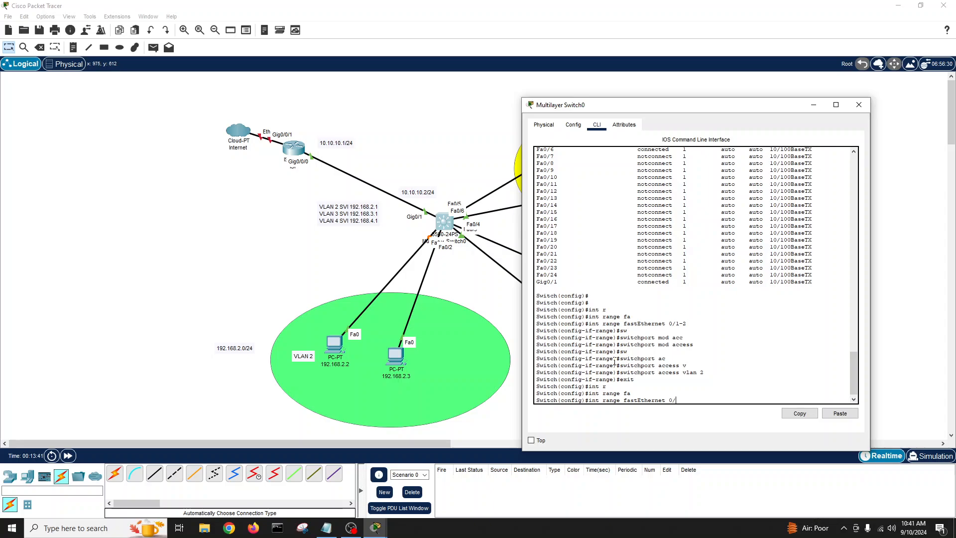
{"action": "type", "text": "3-4"}
{"action": "key", "text": "Return"}
{"action": "type", "text": "sw"}
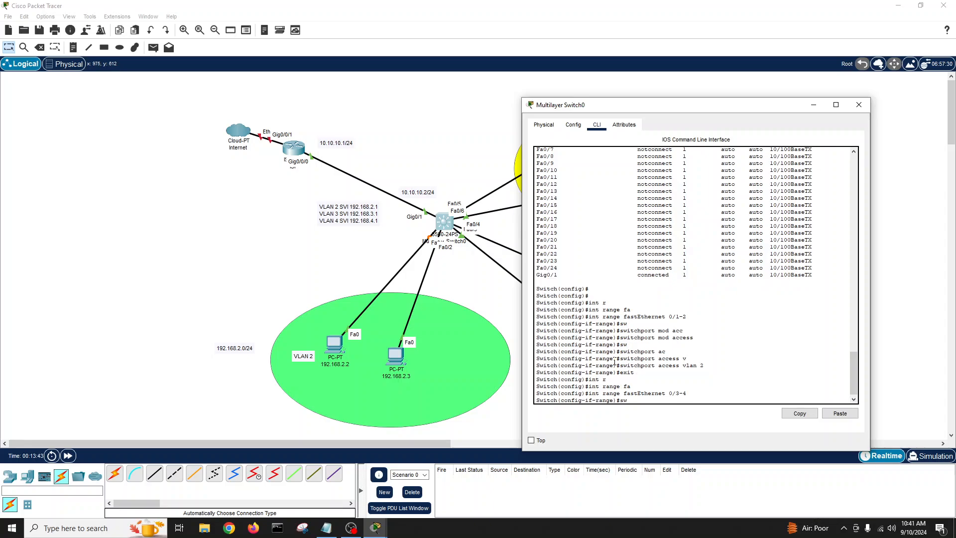
{"action": "key", "text": "Tab"}
{"action": "type", "text": "mod acc"}
{"action": "key", "text": "Tab"}
{"action": "key", "text": "Return"}
Step: Assign FastEthernet 0/3-4 to access VLAN 3 and exit the interface range
{"action": "type", "text": "sw"}
{"action": "key", "text": "Tab"}
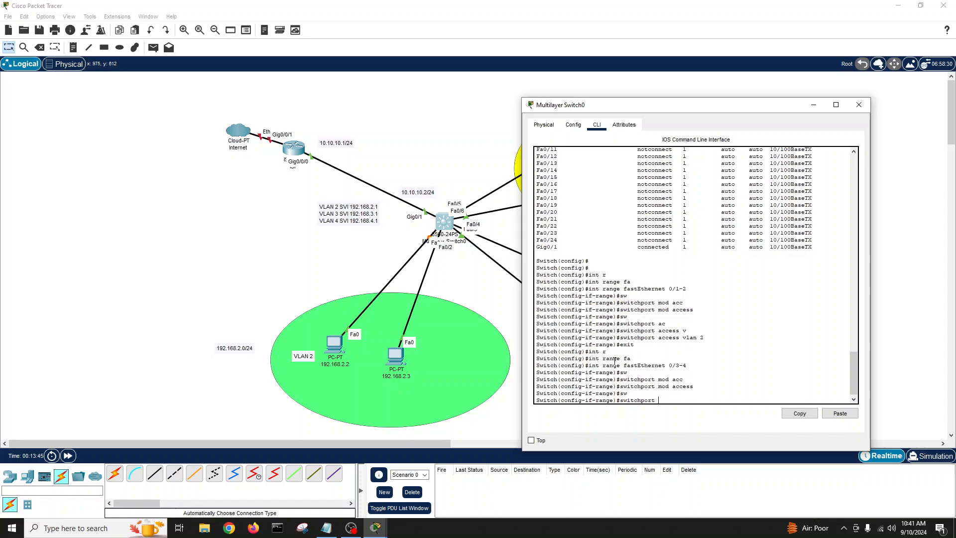
{"action": "type", "text": "acc"}
{"action": "key", "text": "Tab"}
{"action": "type", "text": "vl"}
{"action": "key", "text": "Tab"}
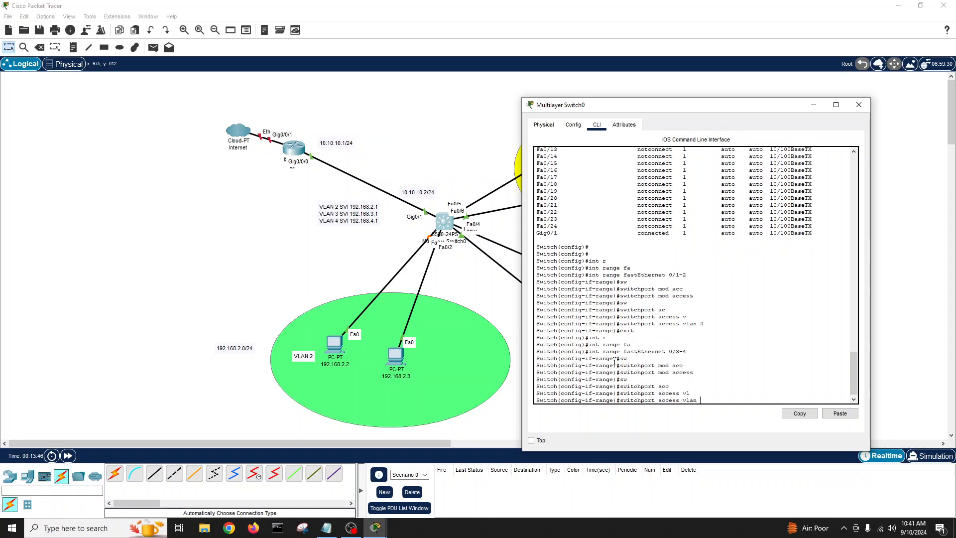
{"action": "type", "text": "3"}
{"action": "key", "text": "Return"}
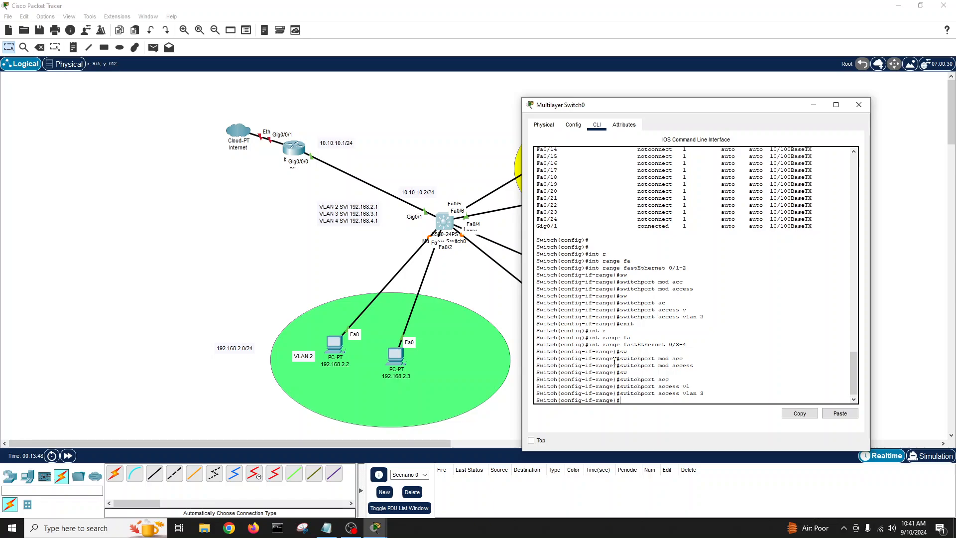
{"action": "left_click_drag", "start_coordinate": [608, 114], "coordinate": [237, 112]}
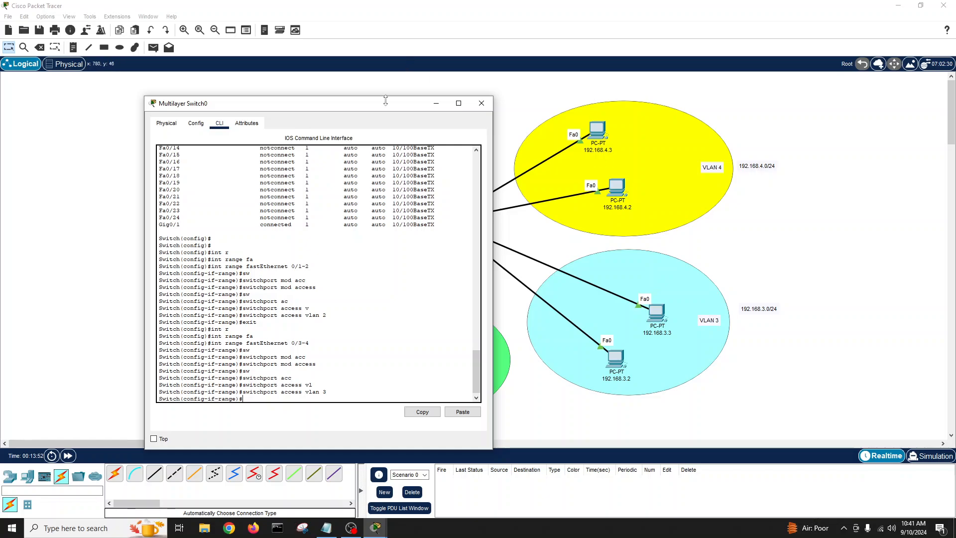
{"action": "left_click_drag", "start_coordinate": [384, 102], "coordinate": [797, 110]}
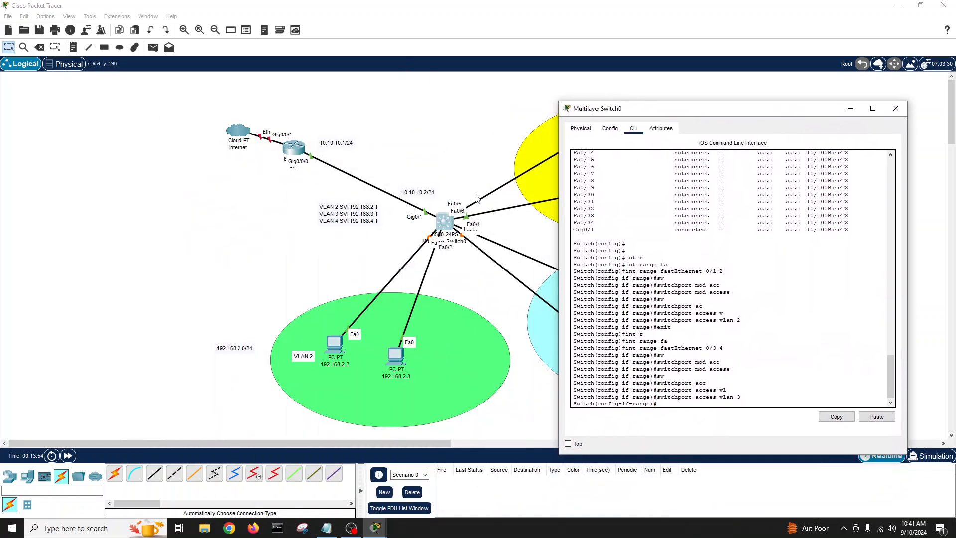
{"action": "left_click_drag", "start_coordinate": [628, 111], "coordinate": [286, 104]}
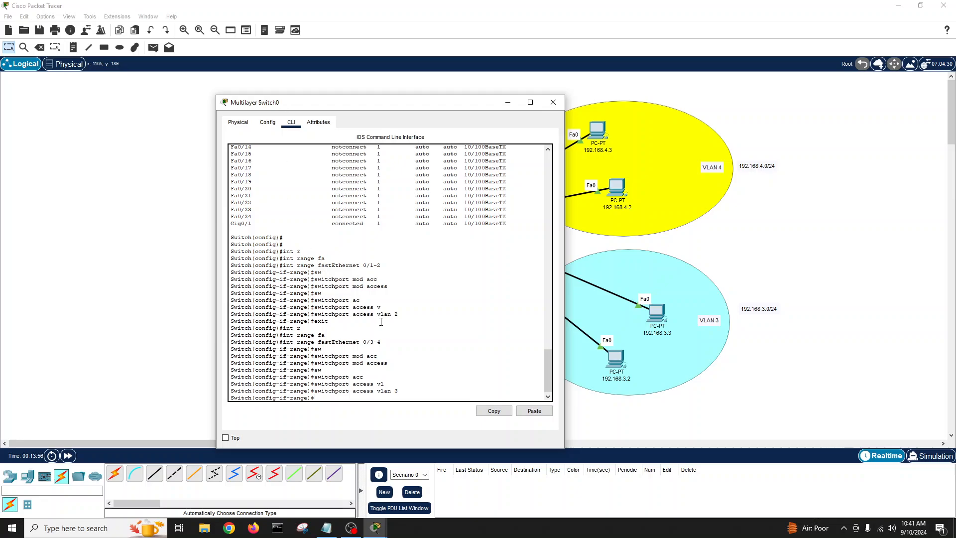
{"action": "type", "text": "exit"}
{"action": "key", "text": "Return"}
Step: Select the interface range FastEthernet 0/5-6 and set its switchport mode to access
{"action": "type", "text": "int r"}
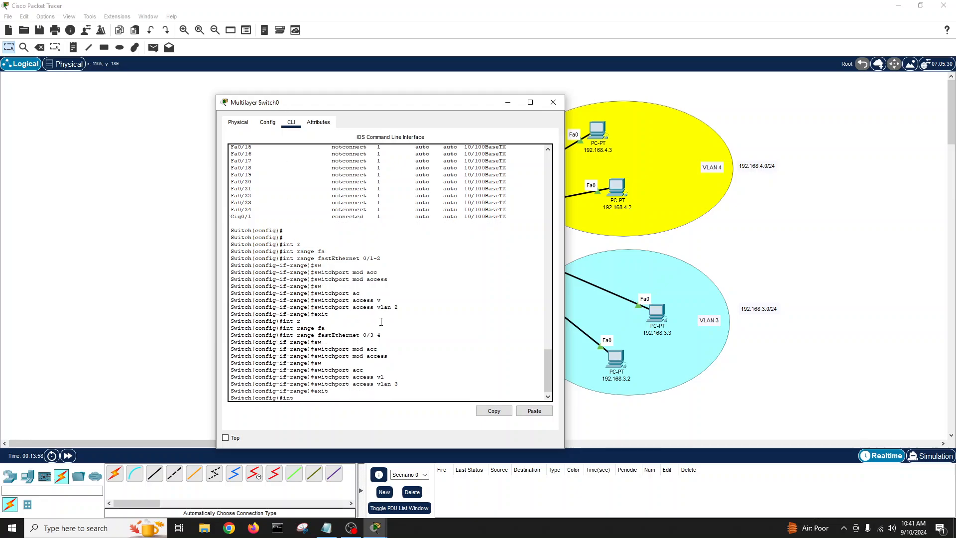
{"action": "key", "text": "Tab"}
{"action": "type", "text": "f"}
{"action": "key", "text": "Tab"}
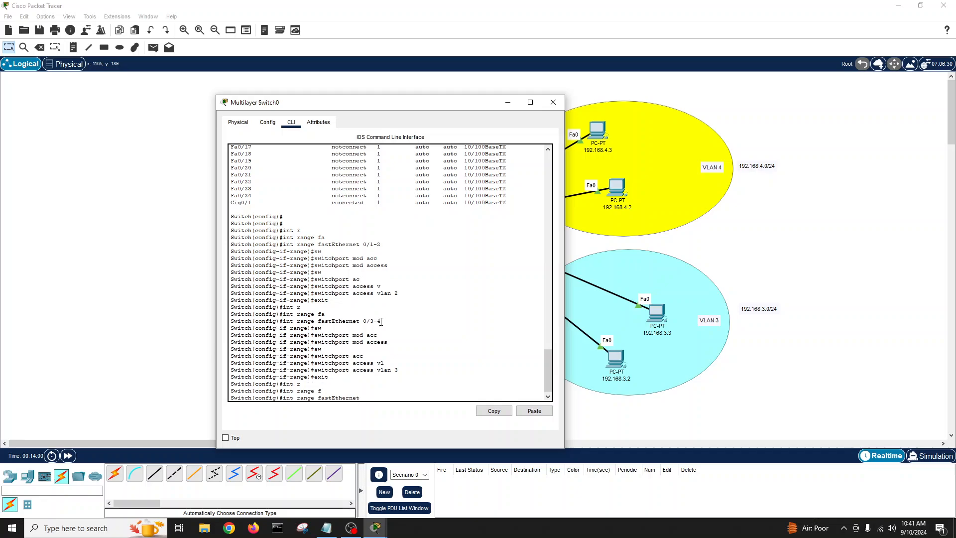
{"action": "type", "text": "0/5-6"}
{"action": "key", "text": "Return"}
{"action": "type", "text": "sw"}
{"action": "key", "text": "Tab"}
{"action": "type", "text": "mod"}
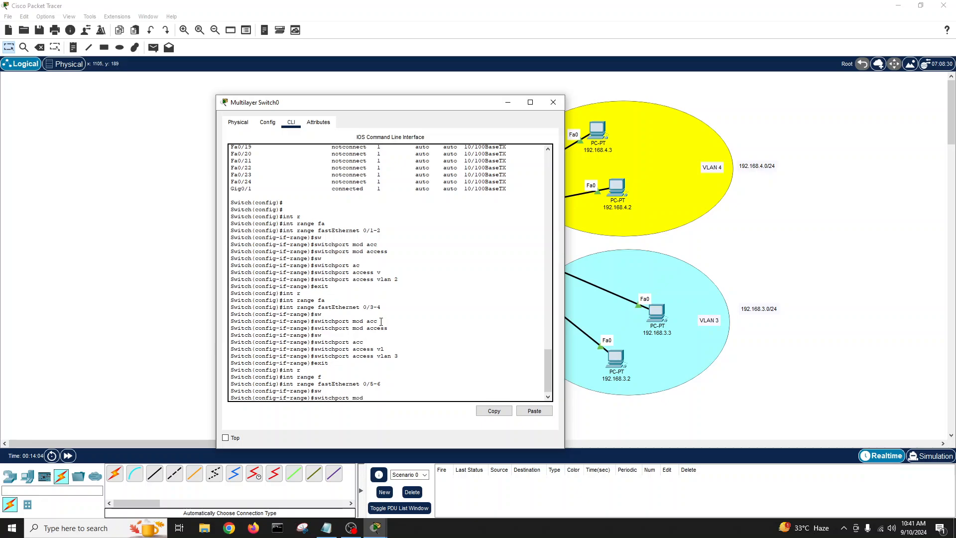
{"action": "type", "text": " acc"}
{"action": "key", "text": "Tab"}
{"action": "key", "text": "Return"}
Step: Assign FastEthernet 0/5-6 to access VLAN 4 and enable the ports with no shutdown
{"action": "type", "text": "sw"}
{"action": "key", "text": "Tab"}
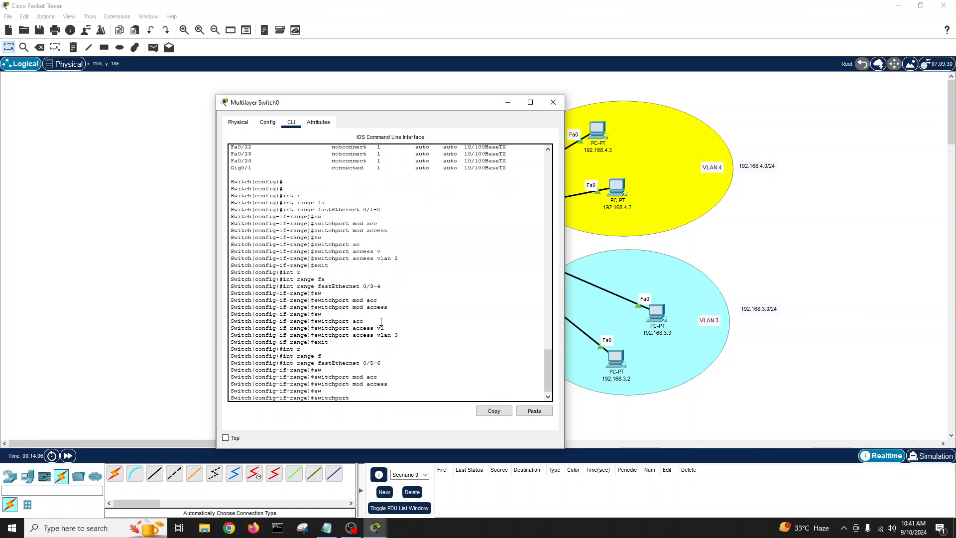
{"action": "type", "text": "acc"}
{"action": "key", "text": "Tab"}
{"action": "type", "text": "vl"}
{"action": "key", "text": "Tab"}
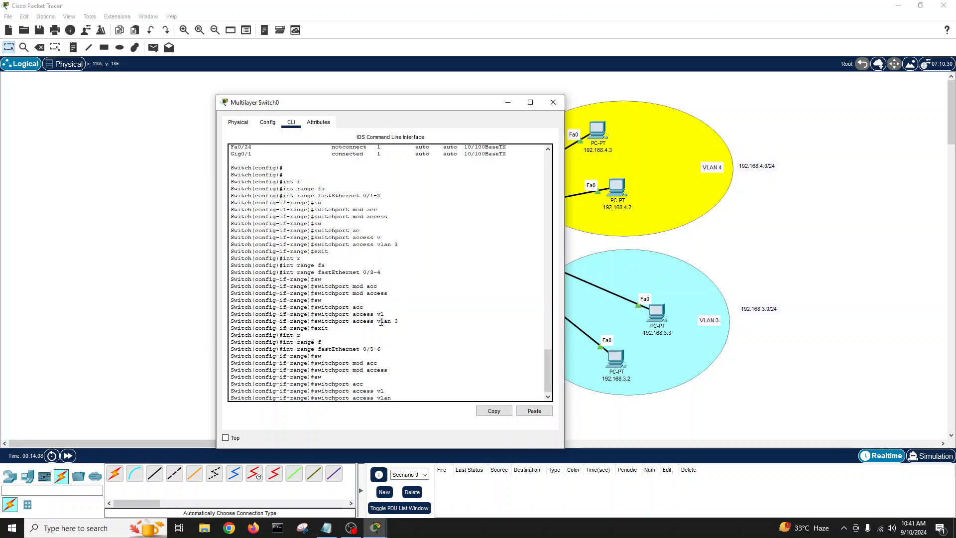
{"action": "type", "text": "4"}
{"action": "key", "text": "Return"}
{"action": "type", "text": "no sh"}
{"action": "key", "text": "Return"}
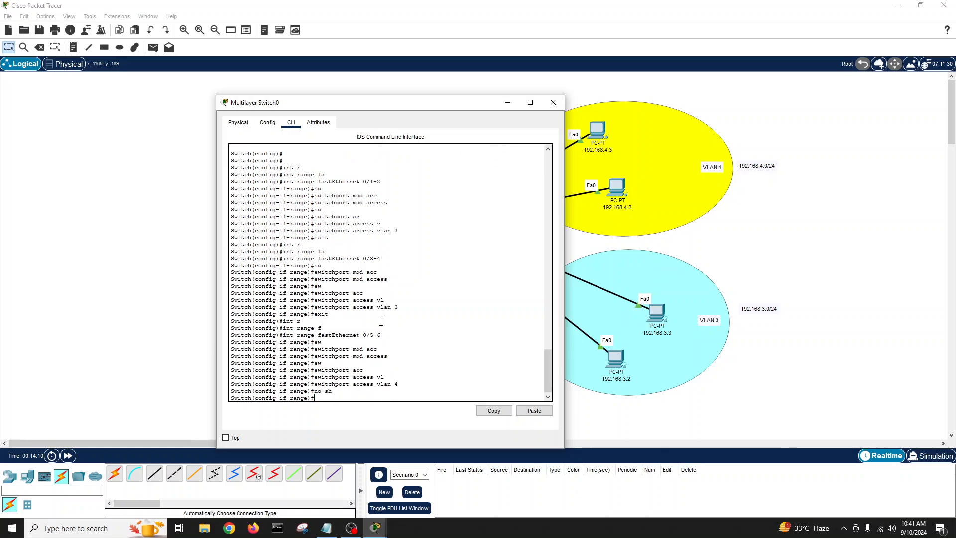
Step: Exit interface and global configuration modes and save the switch configuration with write memory
{"action": "type", "text": "exit"}
{"action": "key", "text": "Return"}
{"action": "type", "text": "exit"}
{"action": "key", "text": "Return"}
{"action": "type", "text": "wri"}
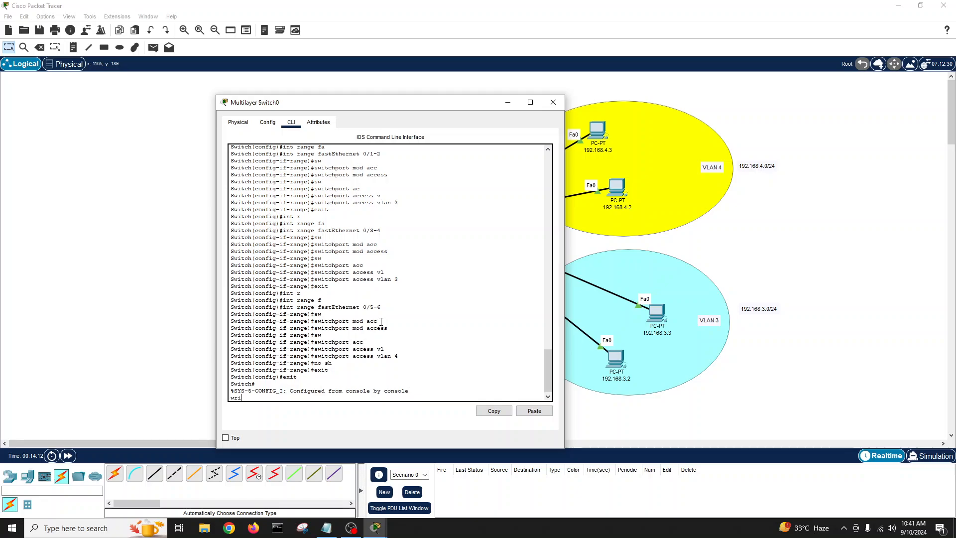
{"action": "key", "text": "Tab"}
{"action": "type", "text": "me"}
{"action": "key", "text": "Tab"}
{"action": "key", "text": "Return"}
{"action": "key", "text": "Return"}
{"action": "key", "text": "Return"}
{"action": "key", "text": "Return"}
{"action": "key", "text": "Return"}
Step: Show the switch's interface status, examine the VLAN assignments of Fa0/1 to Fa0/6, and close the switch window
{"action": "type", "text": "s"}
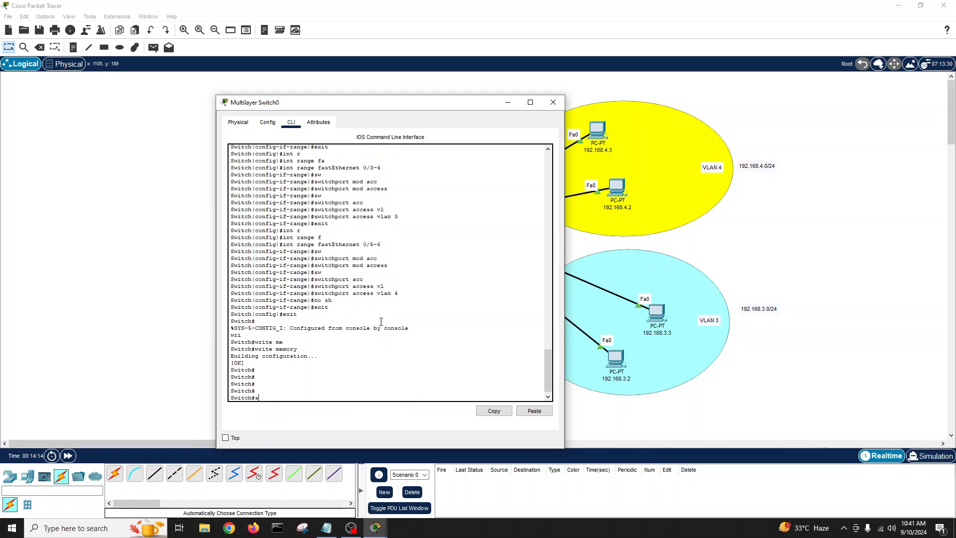
{"action": "type", "text": "how int statu"}
{"action": "key", "text": "Tab"}
{"action": "key", "text": "Return"}
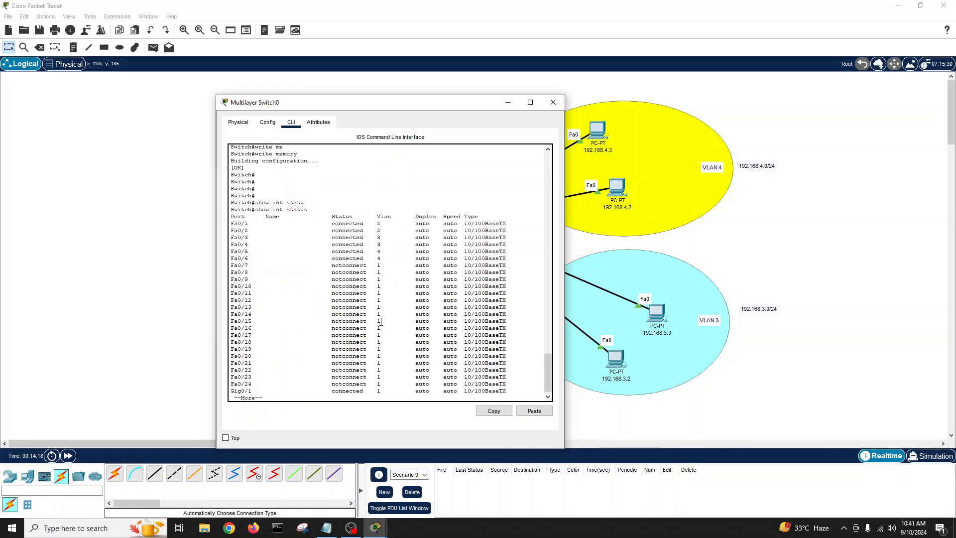
{"action": "left_click_drag", "start_coordinate": [363, 230], "coordinate": [230, 225]}
{"action": "left_click_drag", "start_coordinate": [364, 244], "coordinate": [230, 238]}
{"action": "left_click_drag", "start_coordinate": [368, 259], "coordinate": [230, 251]}
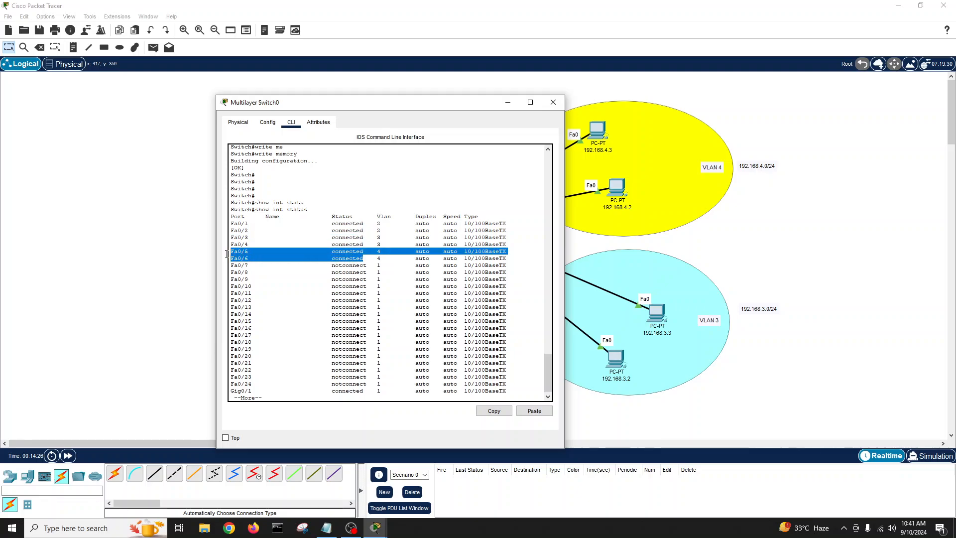
{"action": "left_click", "coordinate": [553, 102]}
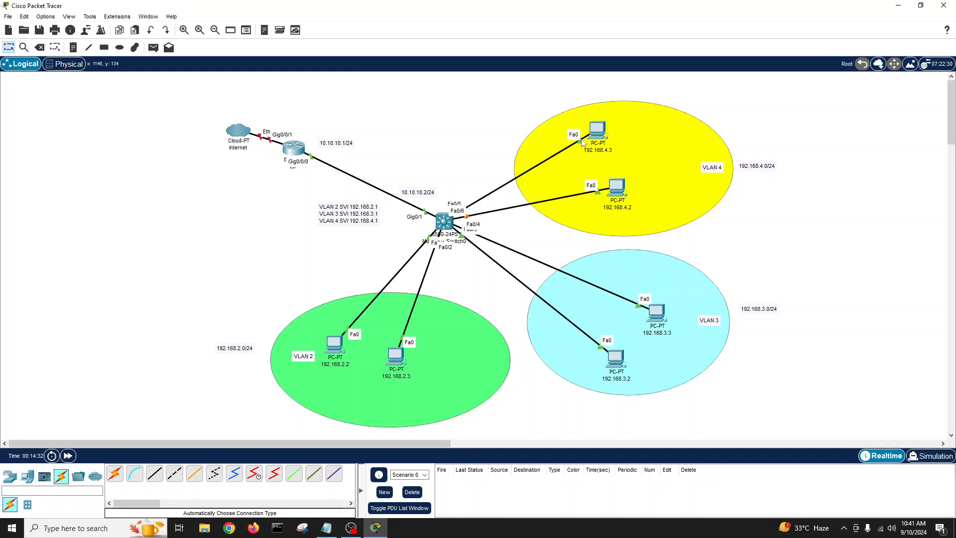
Step: Open the command prompt on the VLAN 4 PC 192.168.4.3 and run ipconfig
{"action": "left_click", "coordinate": [600, 131]}
{"action": "left_click_drag", "start_coordinate": [592, 117], "coordinate": [774, 93]}
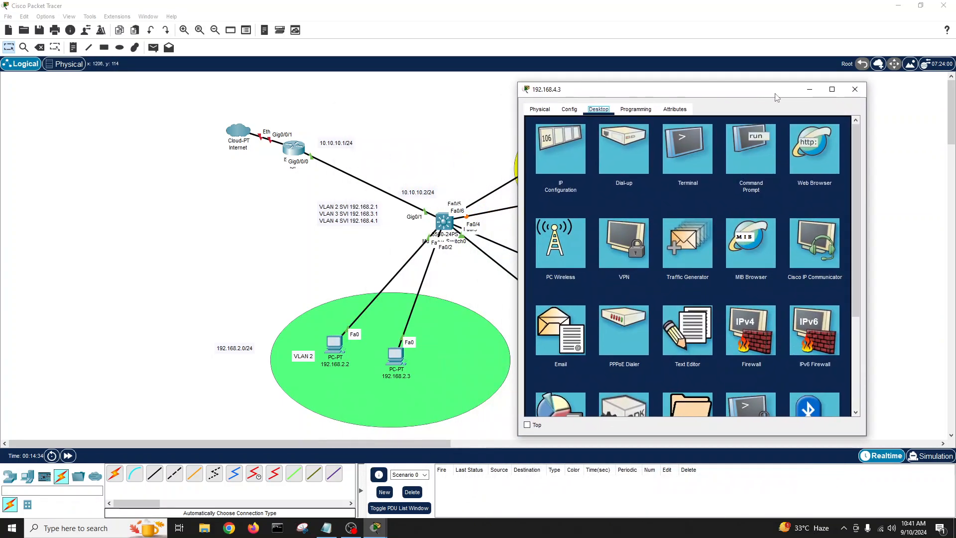
{"action": "left_click", "coordinate": [739, 163]}
{"action": "key", "text": "Return"}
{"action": "key", "text": "Return"}
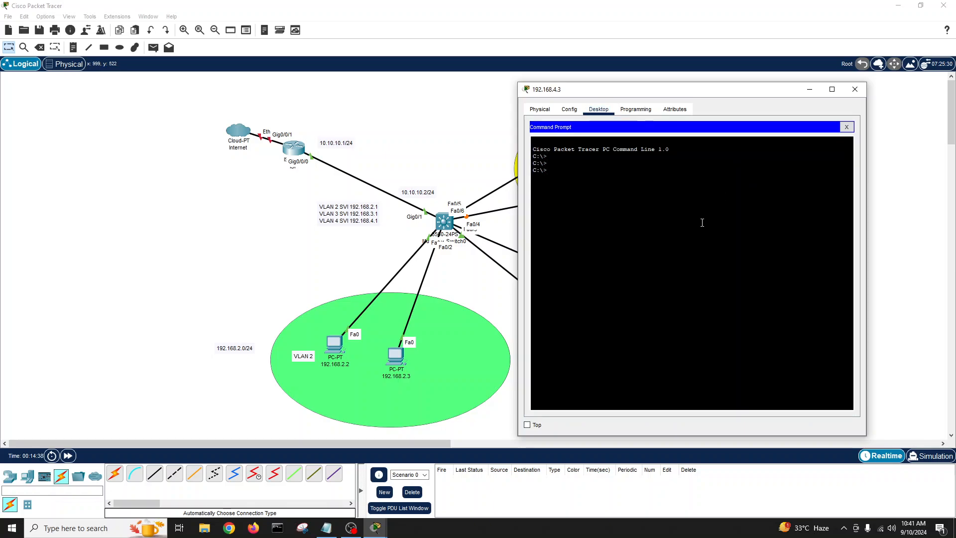
{"action": "type", "text": "ipconfig"}
{"action": "key", "text": "Return"}
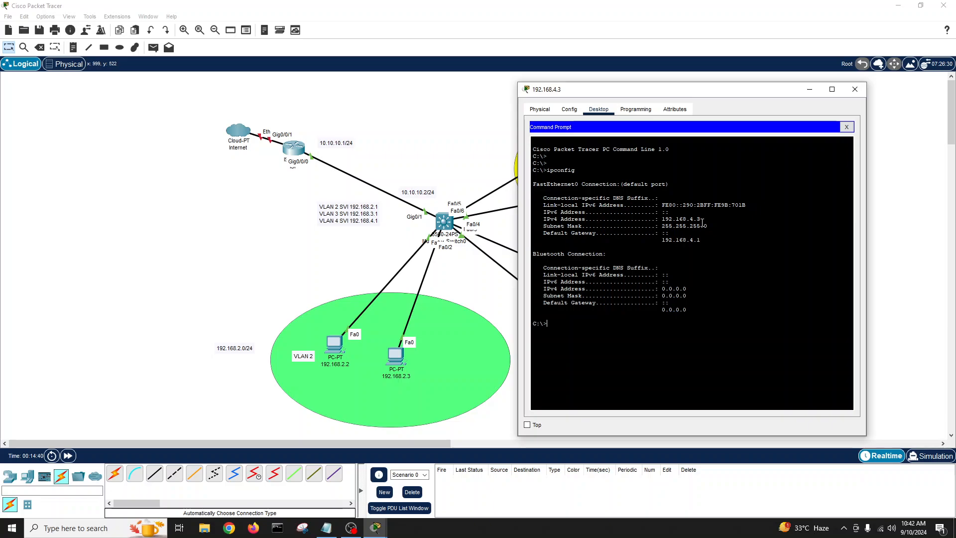
Step: Ping 192.168.2.2 from PC 192.168.4.3 and close the PC's window
{"action": "left_click_drag", "start_coordinate": [662, 219], "coordinate": [700, 219]}
{"action": "left_click", "coordinate": [694, 323]}
{"action": "type", "text": "ping 192.168.2.2"}
{"action": "key", "text": "Return"}
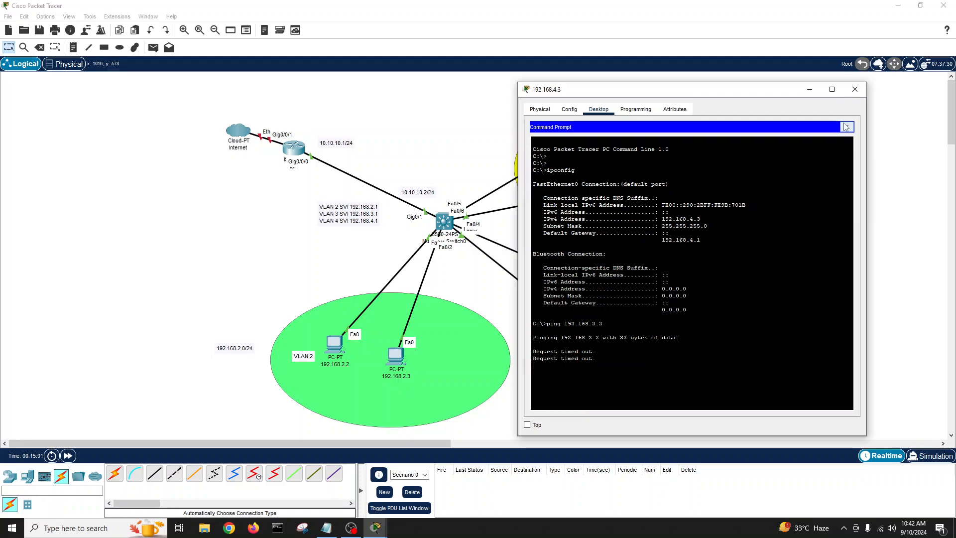
{"action": "left_click", "coordinate": [847, 126]}
{"action": "left_click", "coordinate": [855, 89]}
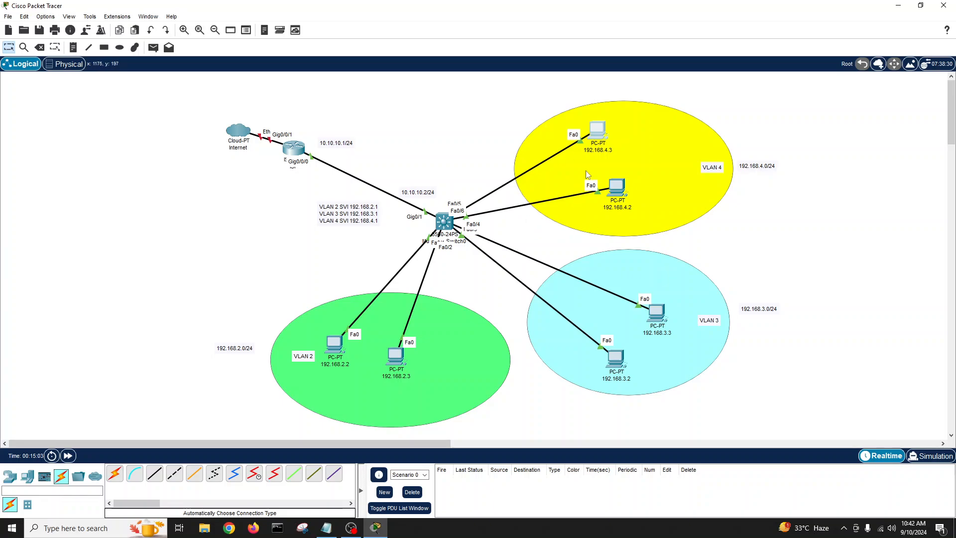
Step: Reopen the command prompt on PC 192.168.4.3, ping 192.168.2.1 and interrupt the ping
{"action": "left_click", "coordinate": [596, 135]}
{"action": "left_click_drag", "start_coordinate": [559, 116], "coordinate": [780, 82]}
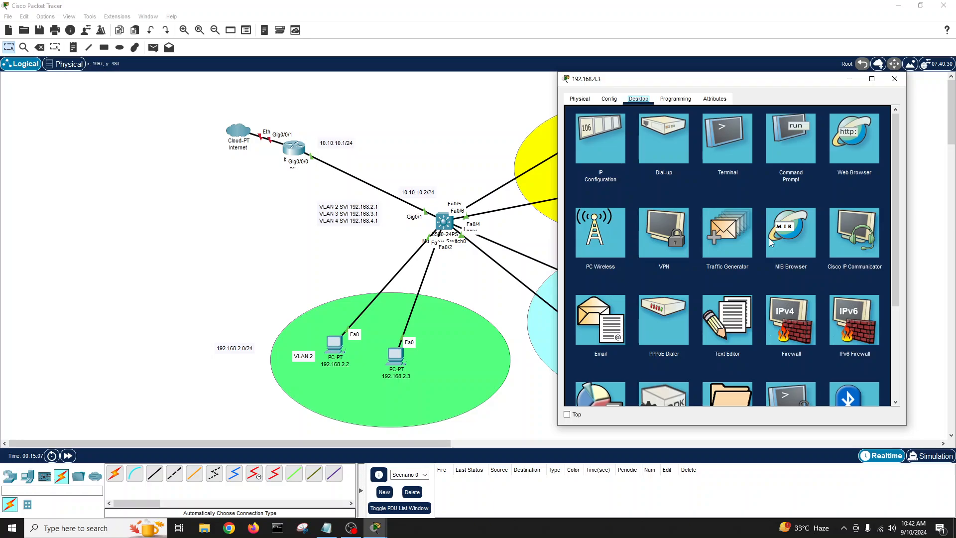
{"action": "left_click", "coordinate": [788, 151]}
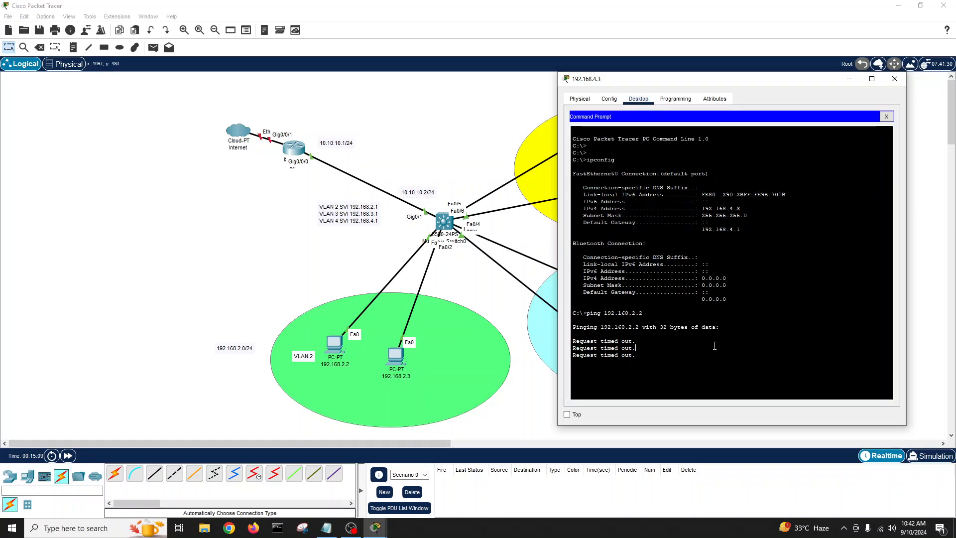
{"action": "key", "text": "ctrl+c"}
{"action": "type", "text": "ping 192.168.2."}
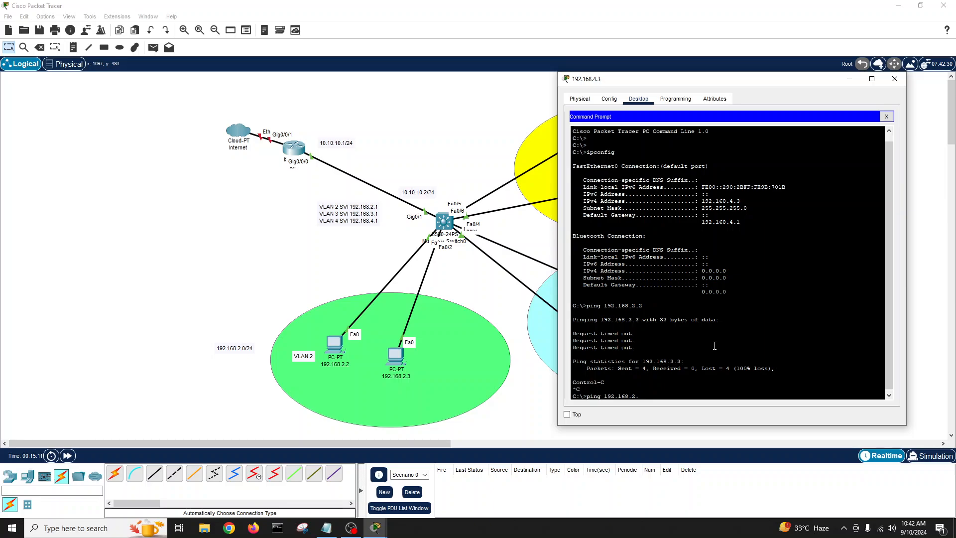
{"action": "type", "text": "1"}
{"action": "key", "text": "Return"}
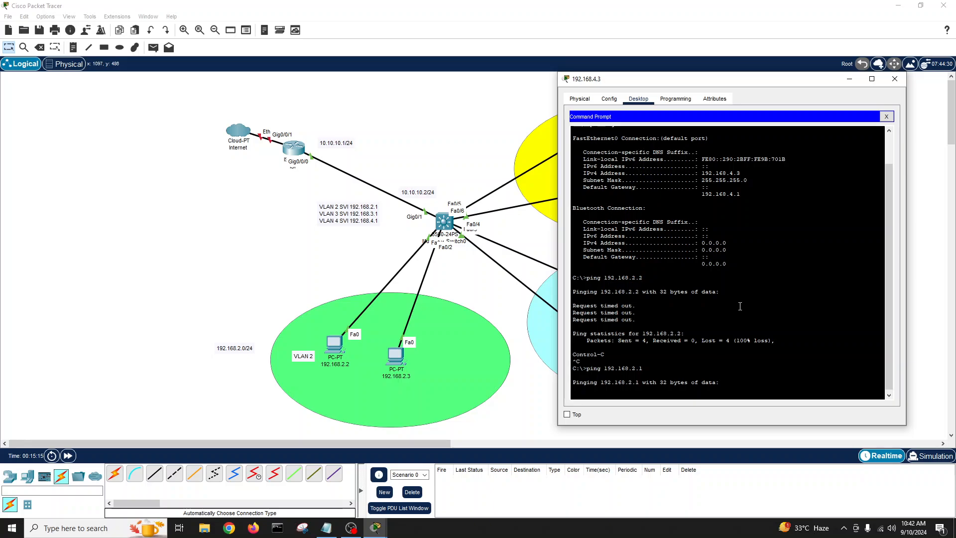
{"action": "key", "text": "ctrl+c"}
{"action": "key", "text": "Return"}
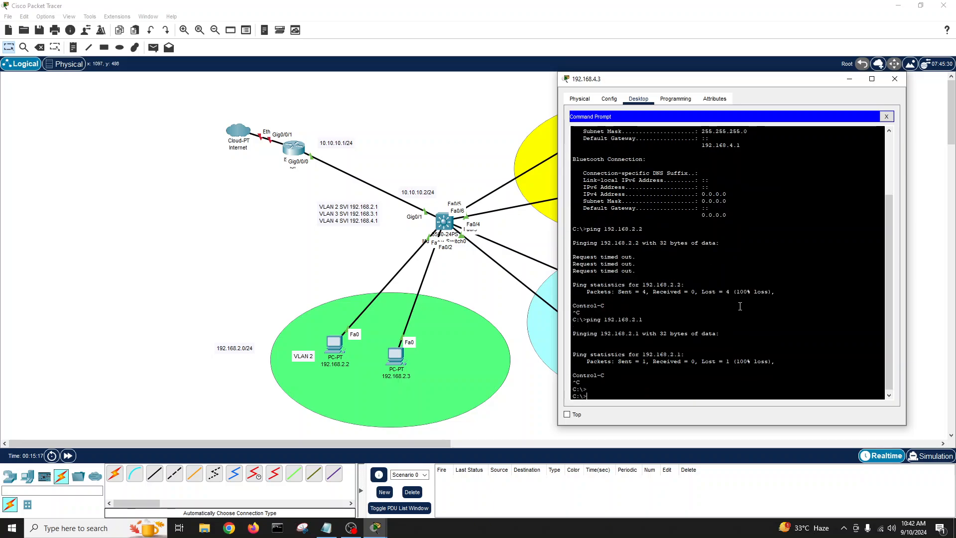
Step: Ping the gateway 192.168.4.1 from PC 192.168.4.3 and close the PC's window
{"action": "key", "text": "Up"}
{"action": "key", "text": "BackSpace"}
{"action": "type", "text": "4.1"}
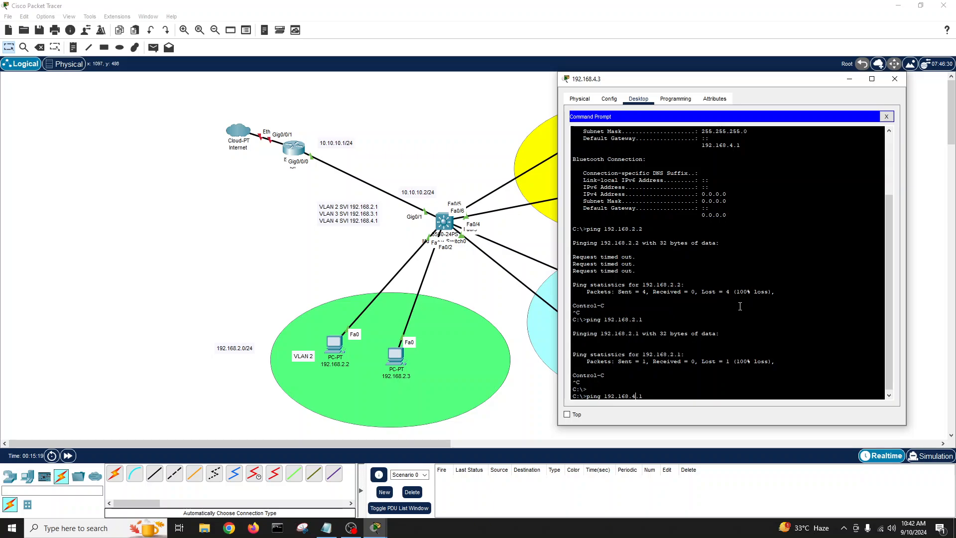
{"action": "key", "text": "Return"}
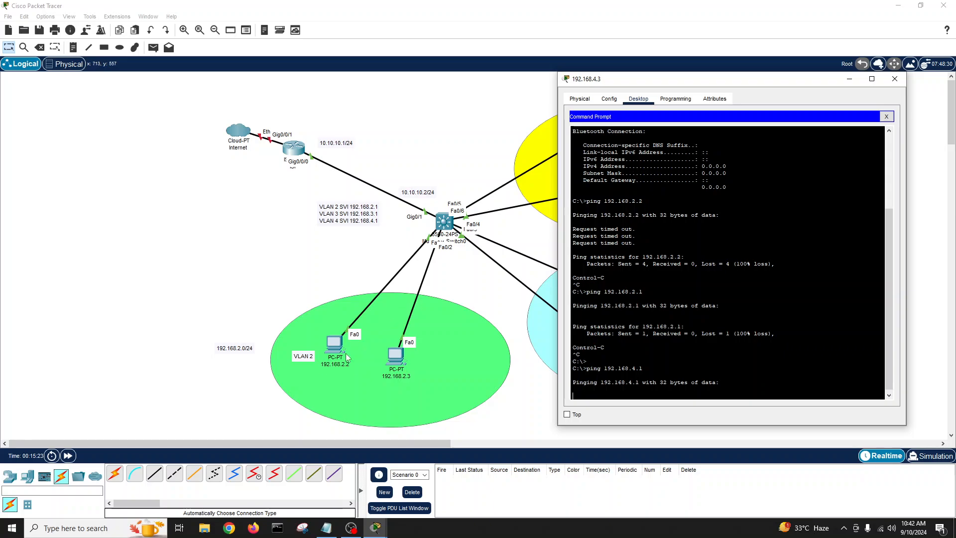
{"action": "left_click", "coordinate": [895, 80]}
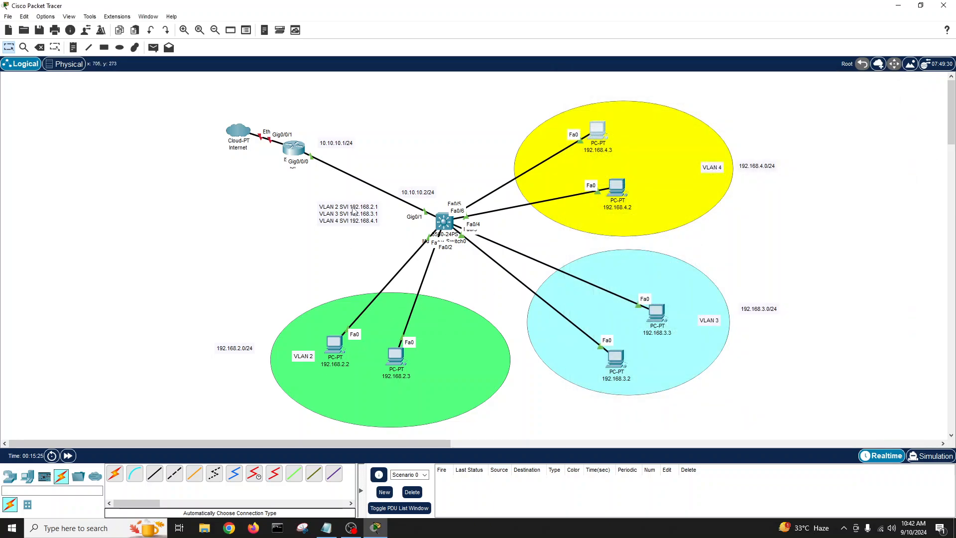
Step: Move the VLAN SVI address note closer to the multilayer switch and reopen the switch's command line at its prompt
{"action": "left_click_drag", "start_coordinate": [354, 209], "coordinate": [368, 224]}
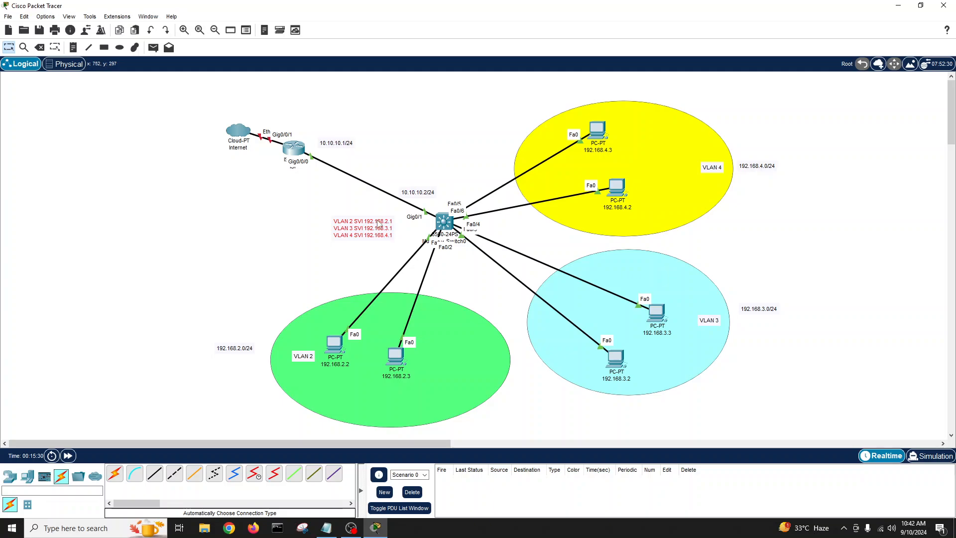
{"action": "left_click", "coordinate": [443, 223]}
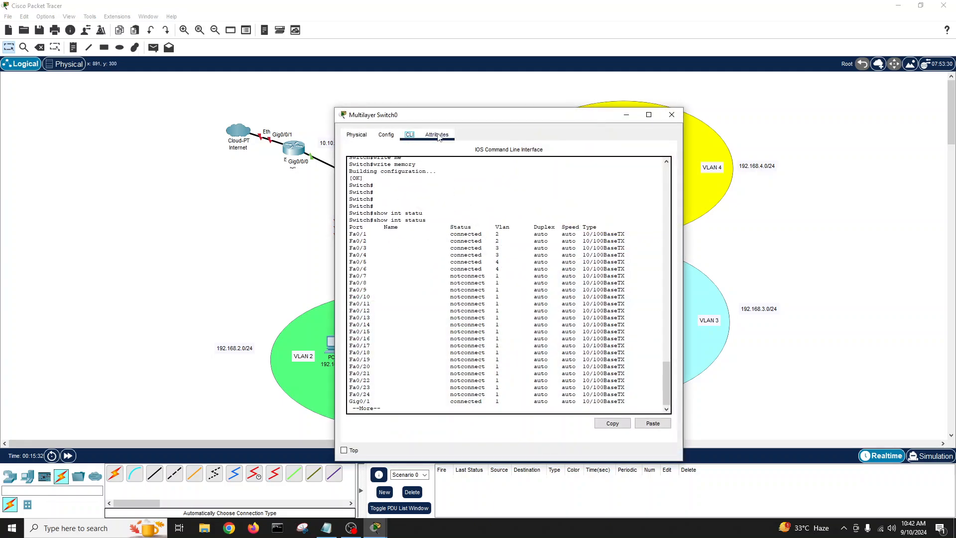
{"action": "left_click_drag", "start_coordinate": [437, 115], "coordinate": [602, 113]}
{"action": "left_click", "coordinate": [611, 275]}
{"action": "key", "text": "space"}
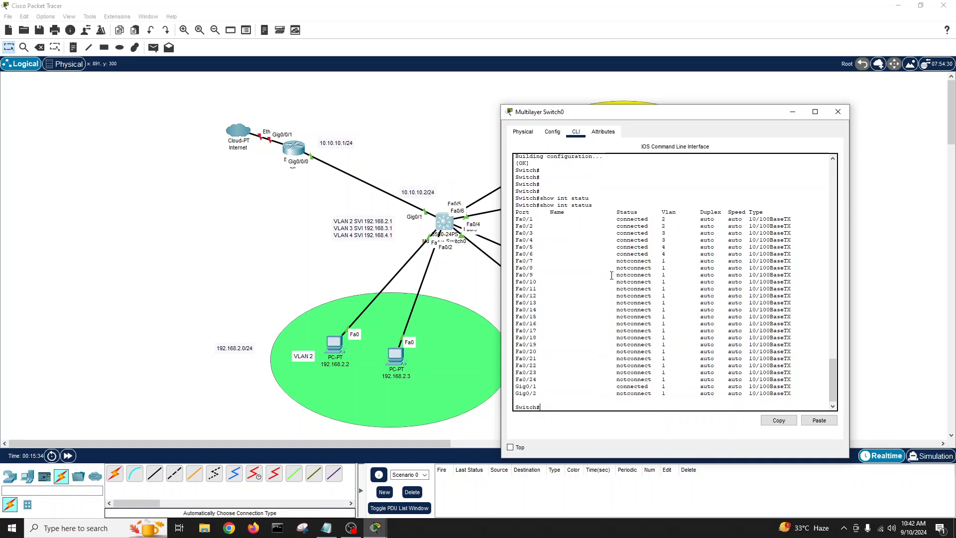
Step: Show the switch's interface summary with show ip int brief
{"action": "key", "text": "Return"}
{"action": "key", "text": "Return"}
{"action": "type", "text": "show ip int bri"}
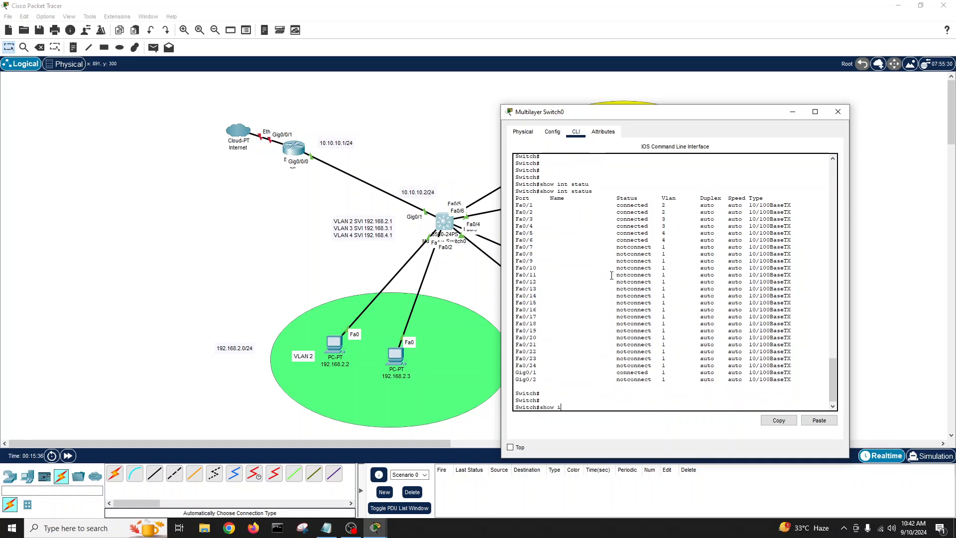
{"action": "key", "text": "Tab"}
{"action": "key", "text": "Return"}
{"action": "key", "text": "Return"}
{"action": "key", "text": "Return"}
{"action": "key", "text": "Return"}
{"action": "key", "text": "Return"}
{"action": "key", "text": "Return"}
{"action": "key", "text": "Return"}
{"action": "key", "text": "Return"}
{"action": "key", "text": "Return"}
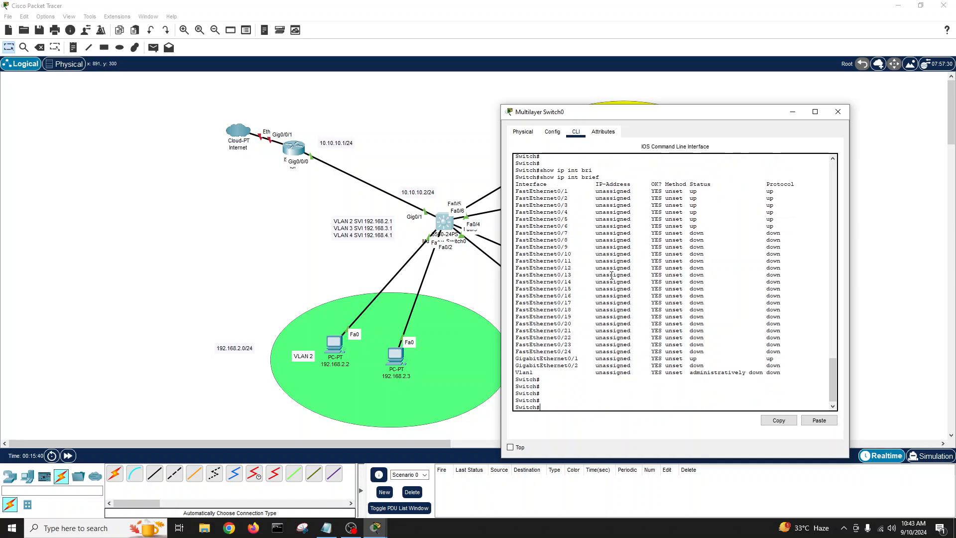
Step: Enter global configuration mode on the switch and create the VLAN 2 interface
{"action": "type", "text": "conf t"}
{"action": "key", "text": "Return"}
{"action": "type", "text": "int vl"}
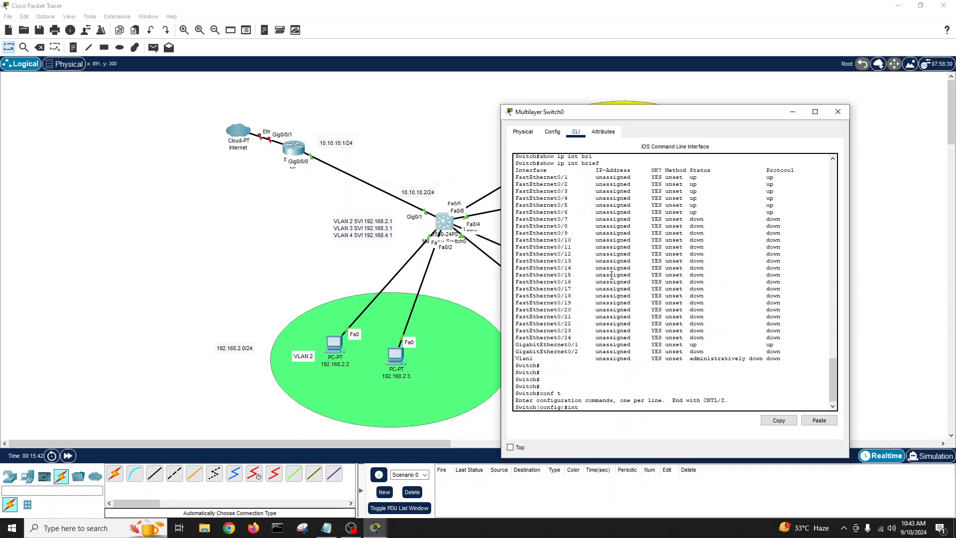
{"action": "key", "text": "Tab"}
{"action": "type", "text": "2"}
{"action": "key", "text": "Return"}
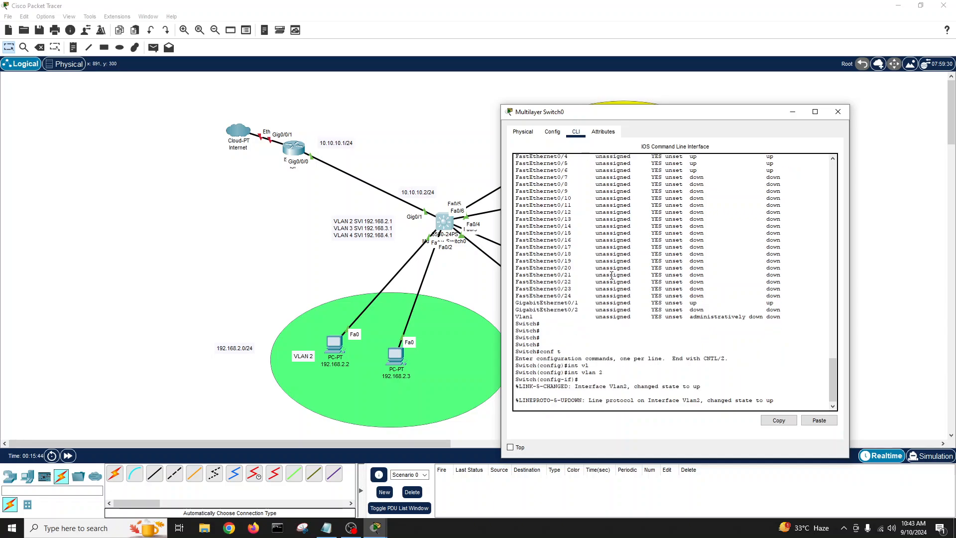
{"action": "type", "text": "i"}
{"action": "key", "text": "BackSpace"}
{"action": "key", "text": "Return"}
{"action": "key", "text": "Return"}
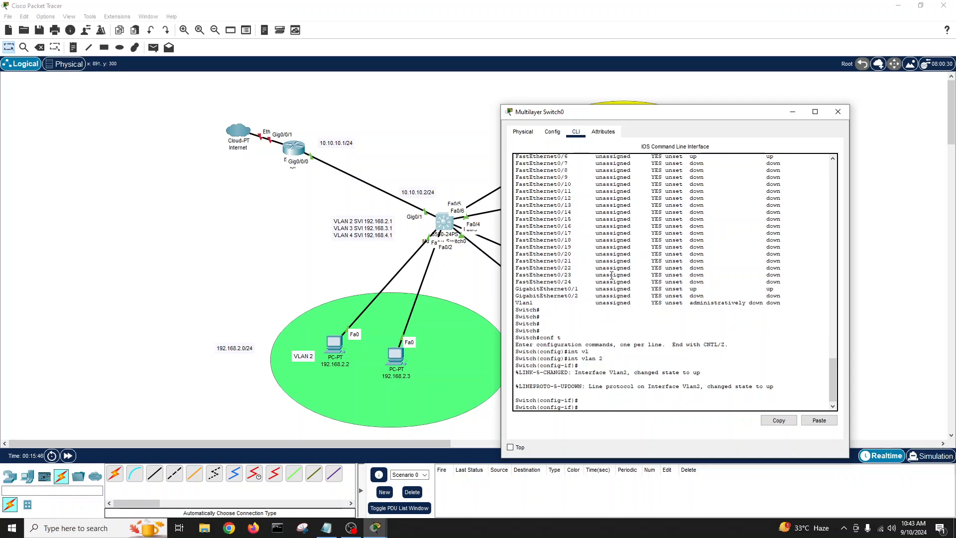
Step: Assign 192.168.2.1 255.255.255.0 to the VLAN 2 interface, enable it with no shutdown and exit it
{"action": "type", "text": "ip add 192.168.2.1 255.255.255.0"}
{"action": "key", "text": "Return"}
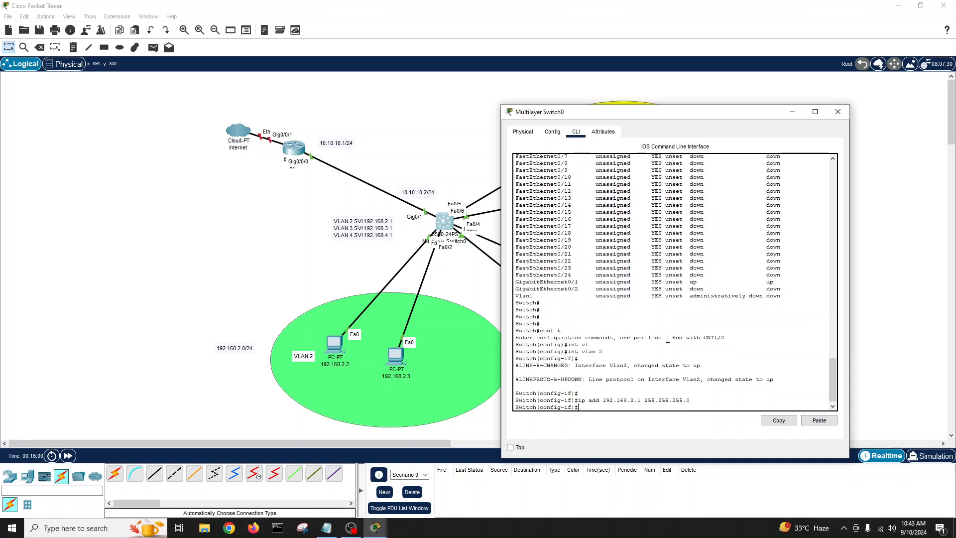
{"action": "type", "text": "no sh"}
{"action": "key", "text": "Return"}
{"action": "type", "text": "exit"}
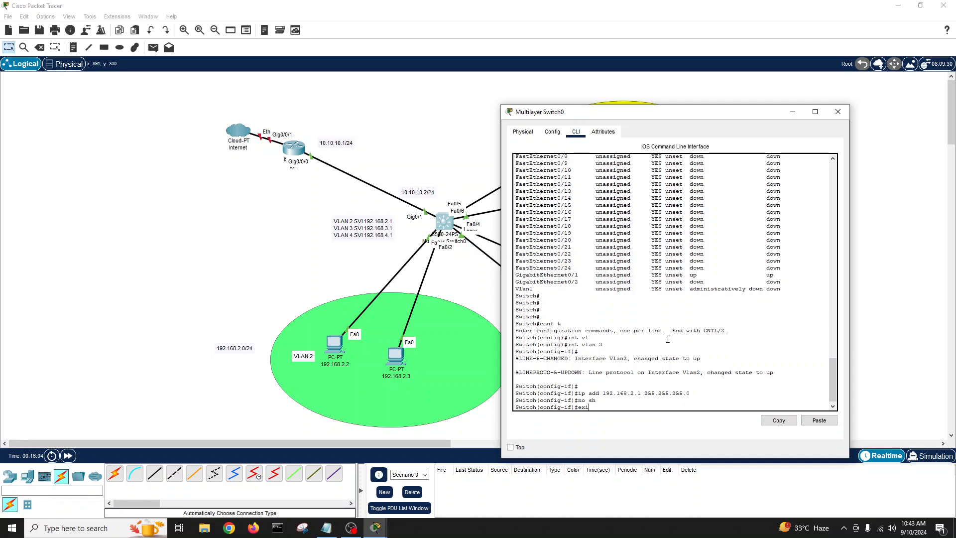
{"action": "key", "text": "Return"}
{"action": "key", "text": "Return"}
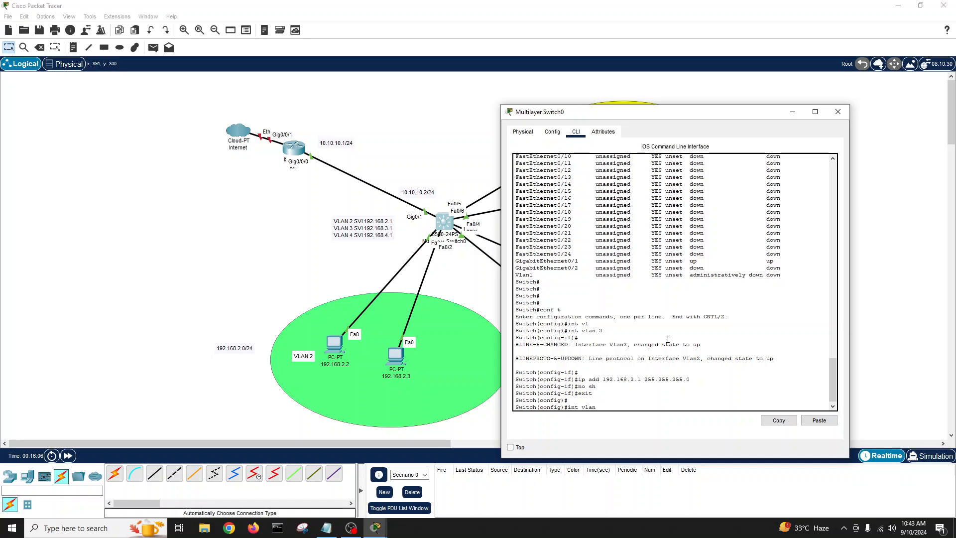
Step: Create the VLAN 3 interface and assign it the IP address 192.168.3.1 255.255.255.0
{"action": "type", "text": "int vlan 3"}
{"action": "key", "text": "Return"}
{"action": "key", "text": "Return"}
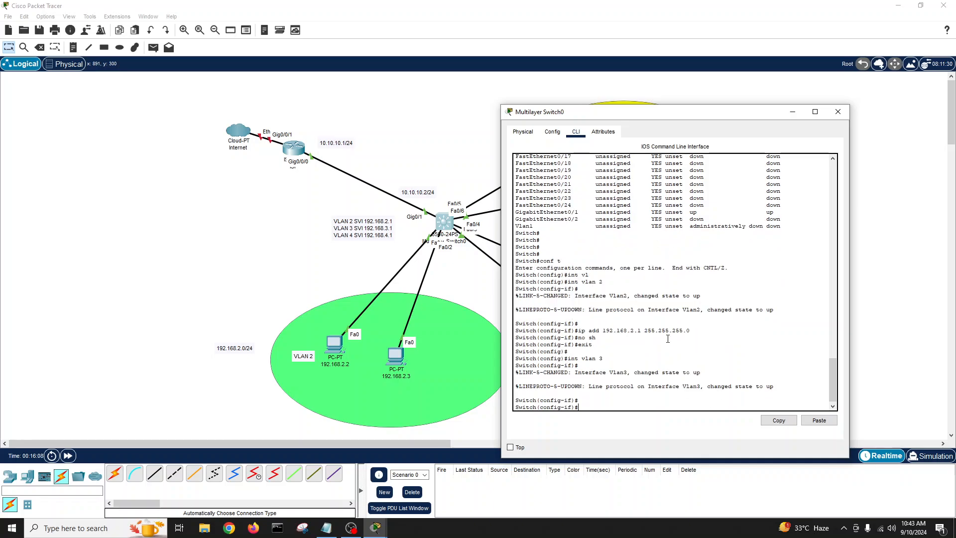
{"action": "type", "text": "ip add 1"}
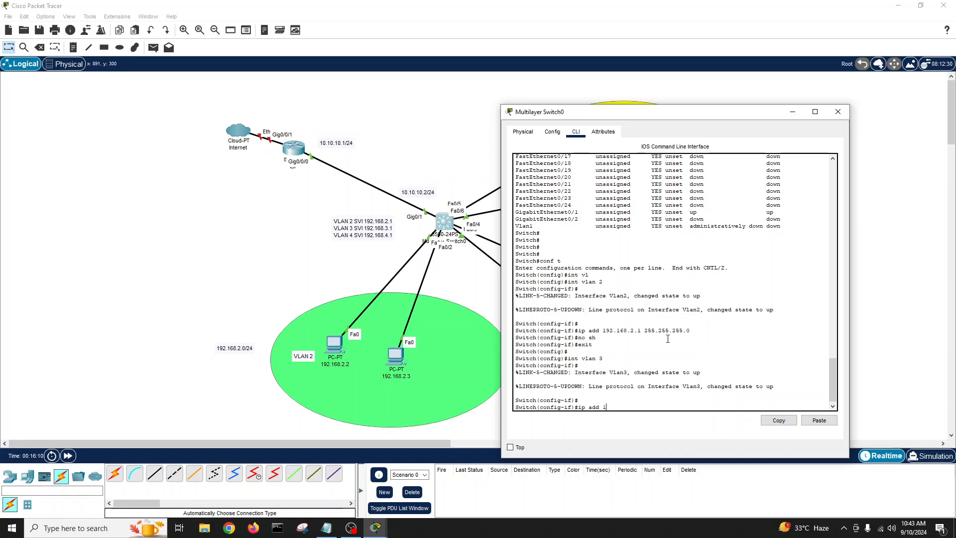
{"action": "type", "text": "92.168.3.1 255.255.255.0"}
{"action": "key", "text": "Return"}
Step: Enable the VLAN 3 interface with no shutdown and exit to global configuration mode
{"action": "type", "text": "no sh"}
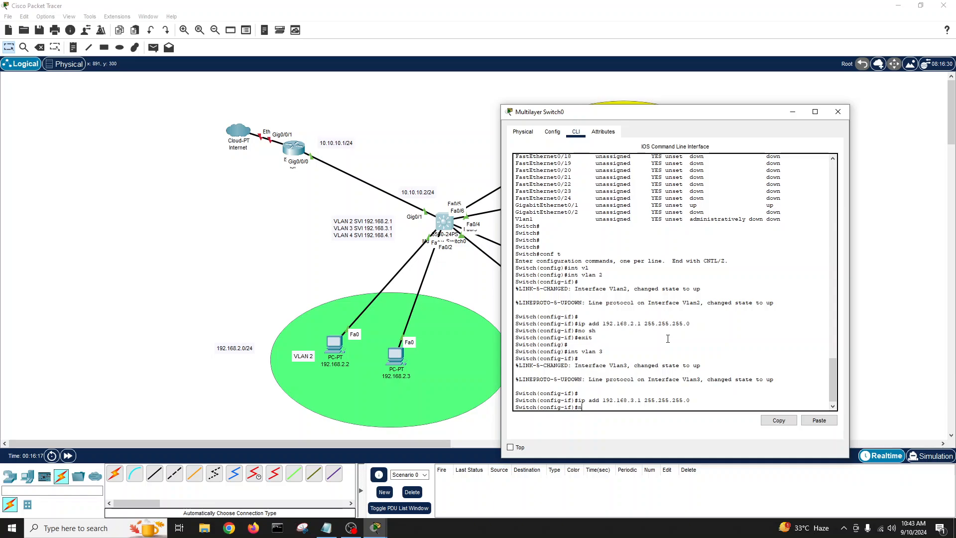
{"action": "key", "text": "Return"}
{"action": "key", "text": "Return"}
{"action": "key", "text": "Return"}
{"action": "key", "text": "Return"}
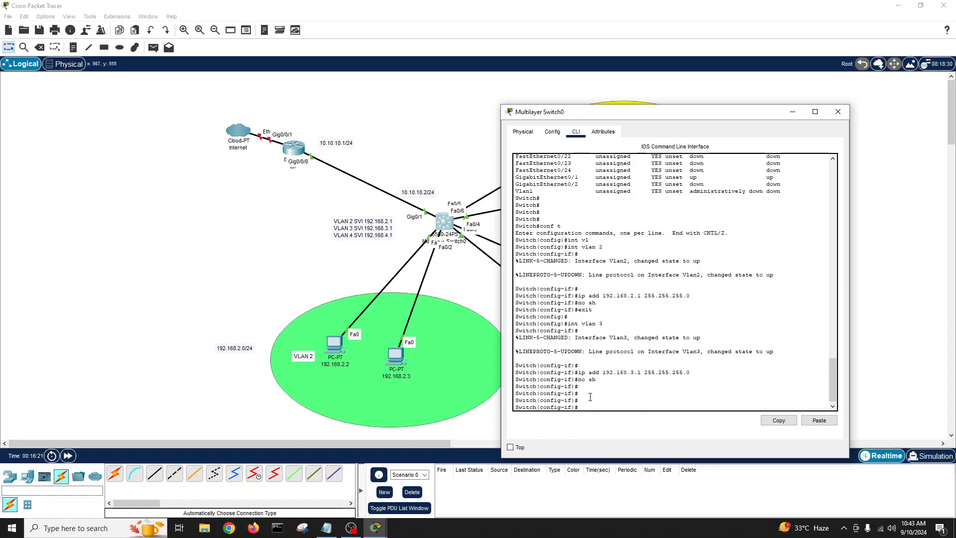
{"action": "type", "text": "exit"}
{"action": "key", "text": "Return"}
Step: Create the VLAN 4 interface on the multilayer switch
{"action": "type", "text": "int vl"}
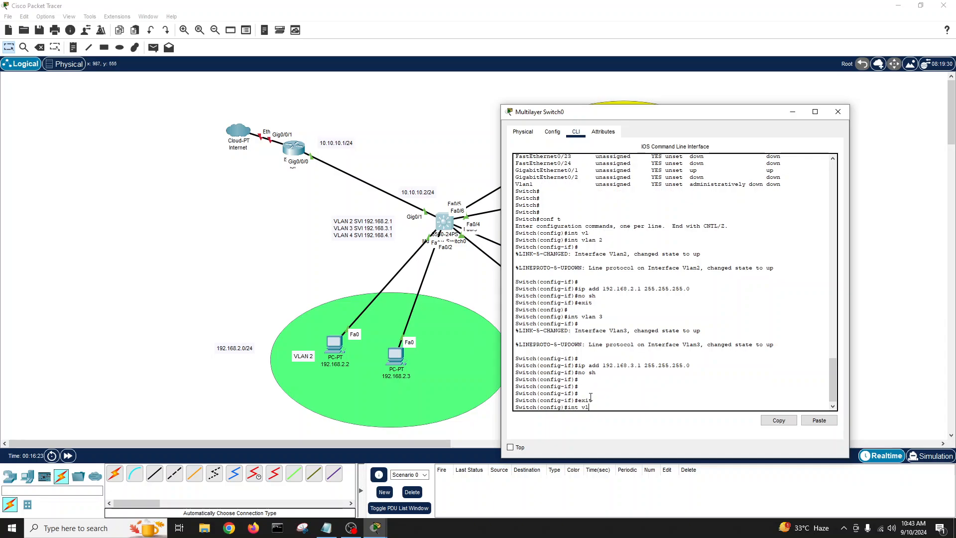
{"action": "type", "text": "an 4"}
{"action": "key", "text": "Return"}
Step: Assign the IP address 192.168.4.1 with mask 255.255.255.0 to the VLAN 4 interface
{"action": "type", "text": "itch(config-if)#i"}
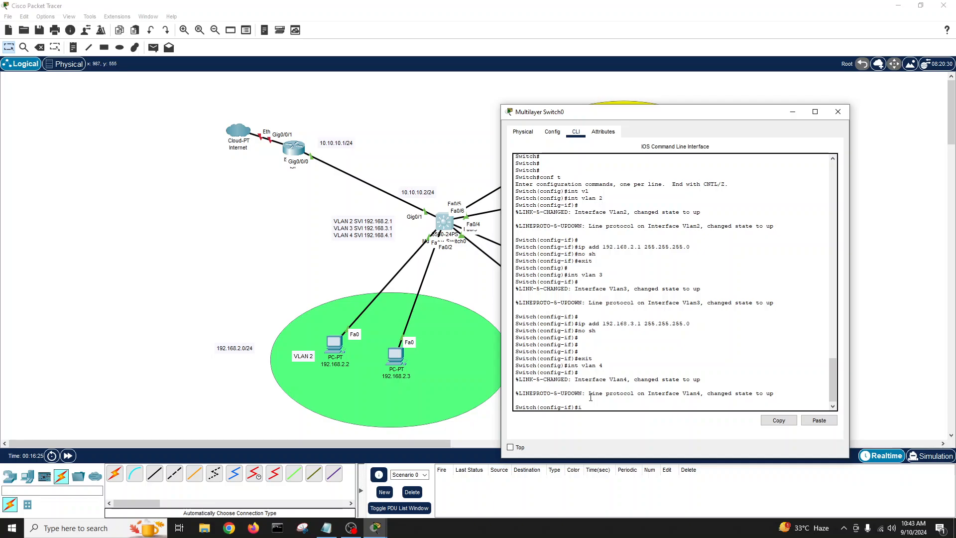
{"action": "type", "text": "p add 192.168.4.1 255.255.255.255."}
{"action": "key", "text": "Return"}
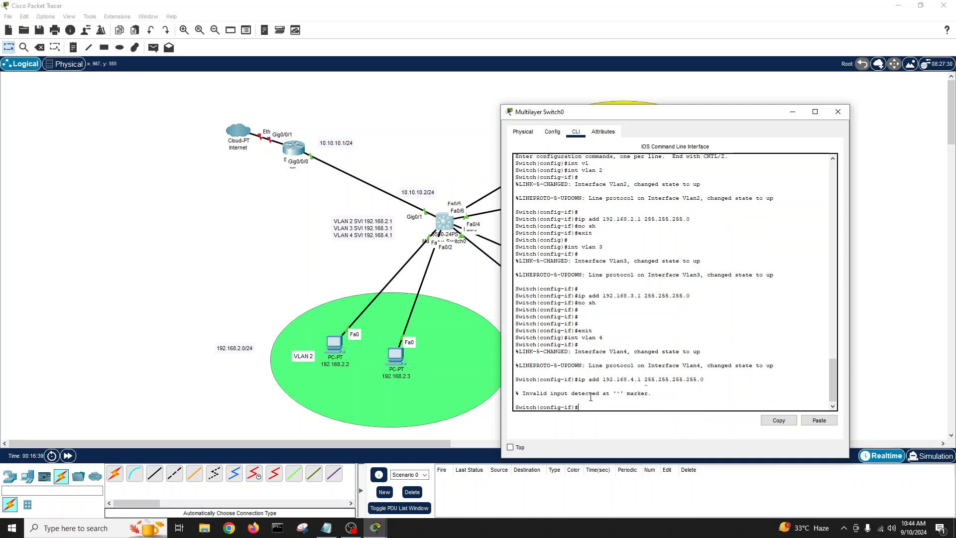
{"action": "key", "text": "Up"}
{"action": "key", "text": "Left"}
{"action": "key", "text": "Left"}
{"action": "key", "text": "Left"}
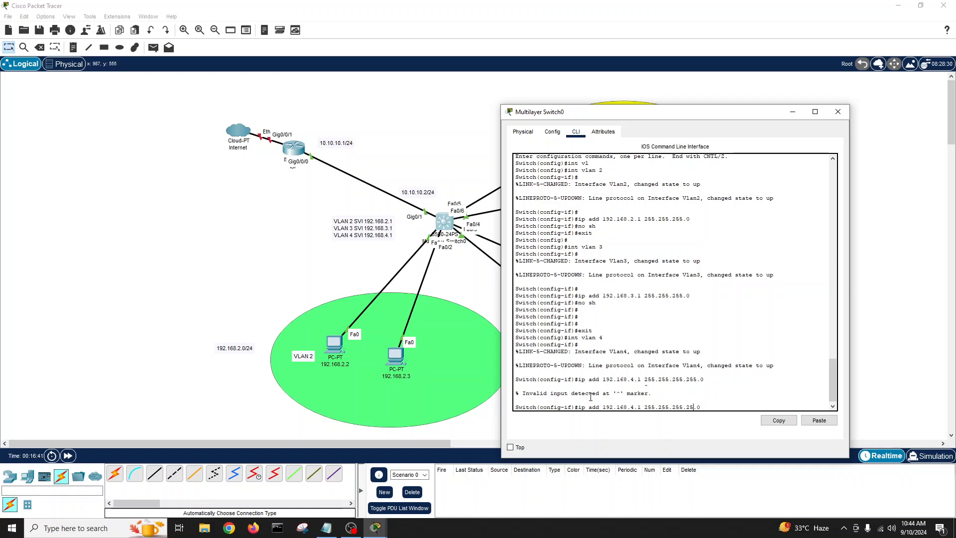
{"action": "key", "text": "BackSpace"}
{"action": "key", "text": "BackSpace"}
{"action": "key", "text": "BackSpace"}
{"action": "key", "text": "BackSpace"}
{"action": "key", "text": "Return"}
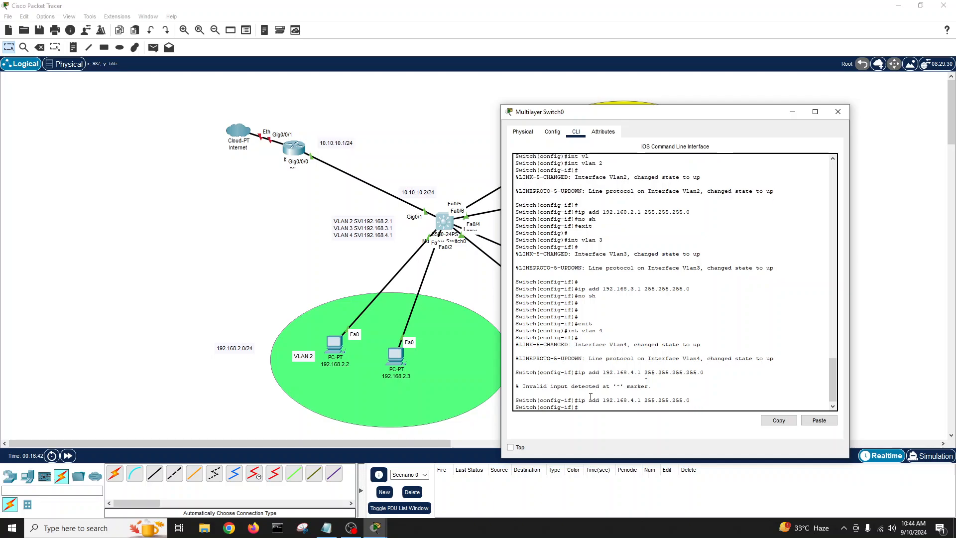
Step: Enable the VLAN 4 interface with no shutdown and exit to privileged EXEC mode
{"action": "type", "text": "no sh"}
{"action": "key", "text": "Return"}
{"action": "key", "text": "Return"}
{"action": "key", "text": "Return"}
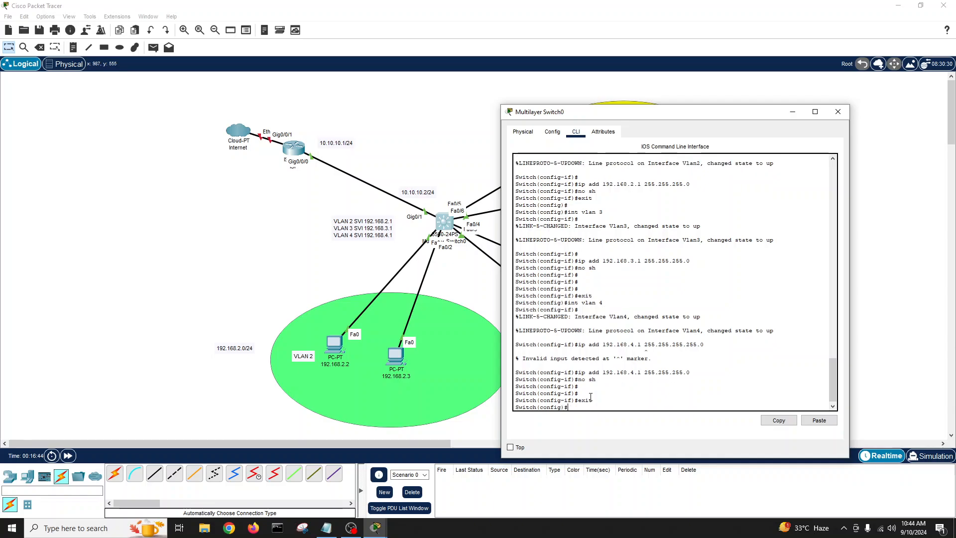
{"action": "type", "text": "exit"}
{"action": "key", "text": "Return"}
{"action": "type", "text": "exi"}
{"action": "key", "text": "Return"}
{"action": "key", "text": "Return"}
{"action": "key", "text": "Return"}
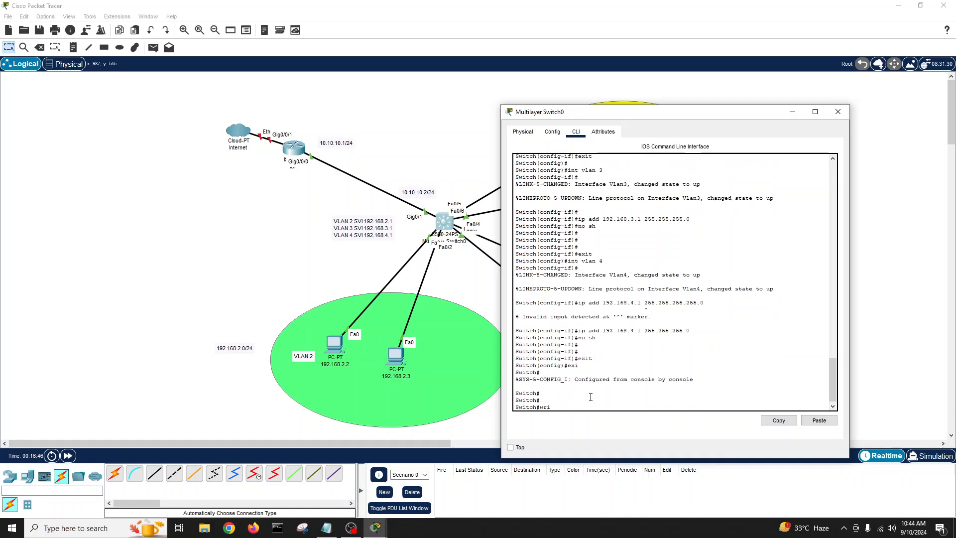
Step: Save the switch's SVI configuration with write memory
{"action": "type", "text": "wri me"}
{"action": "key", "text": "Tab"}
{"action": "key", "text": "Return"}
{"action": "key", "text": "Return"}
{"action": "key", "text": "Return"}
{"action": "key", "text": "Return"}
Step: Review the addresses and status of the VLAN 2, 3 and 4 interfaces with show ip int brief, and close the switch window
{"action": "type", "text": "show"}
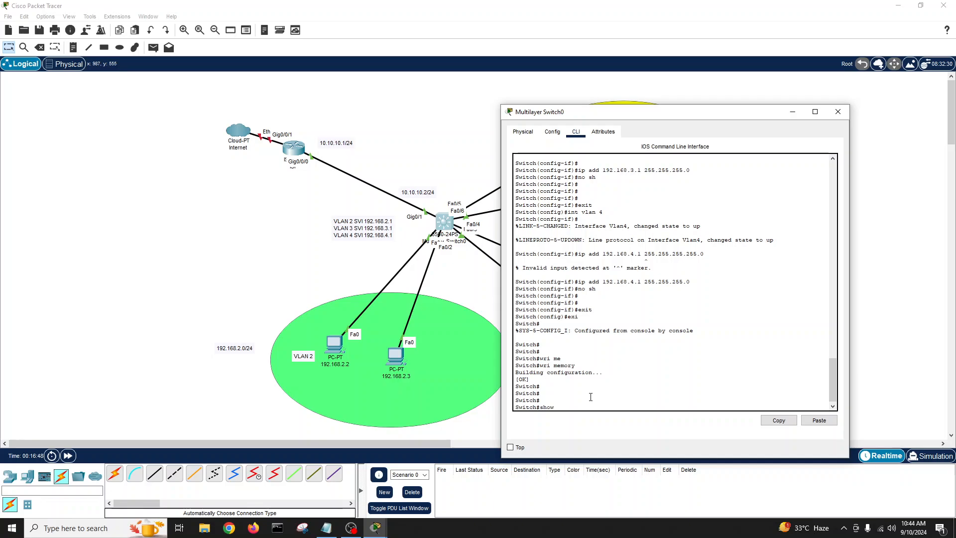
{"action": "type", "text": " ip int bri"}
{"action": "key", "text": "Tab"}
{"action": "key", "text": "Return"}
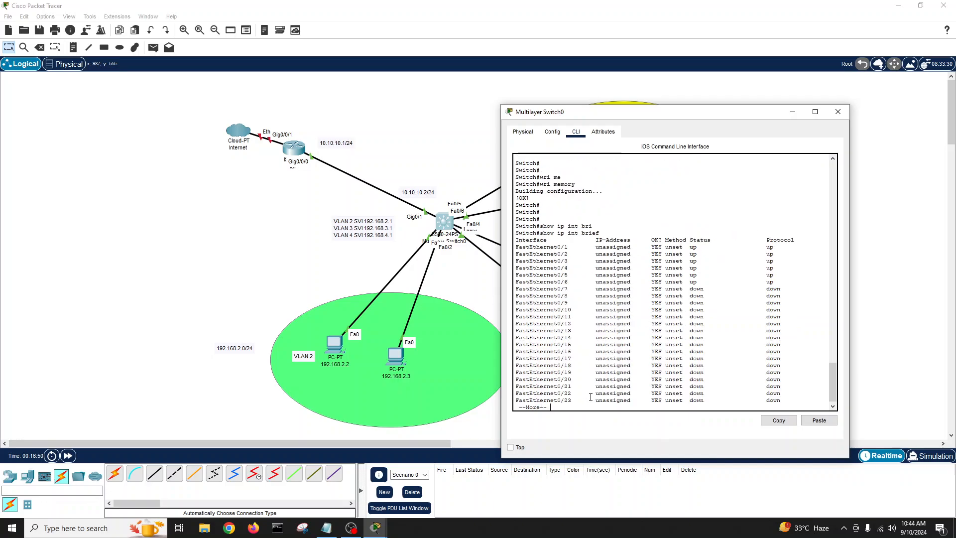
{"action": "key", "text": "space"}
{"action": "key", "text": "Return"}
{"action": "key", "text": "Return"}
{"action": "key", "text": "Return"}
{"action": "key", "text": "Return"}
{"action": "key", "text": "Return"}
{"action": "key", "text": "Return"}
{"action": "key", "text": "Return"}
{"action": "key", "text": "Return"}
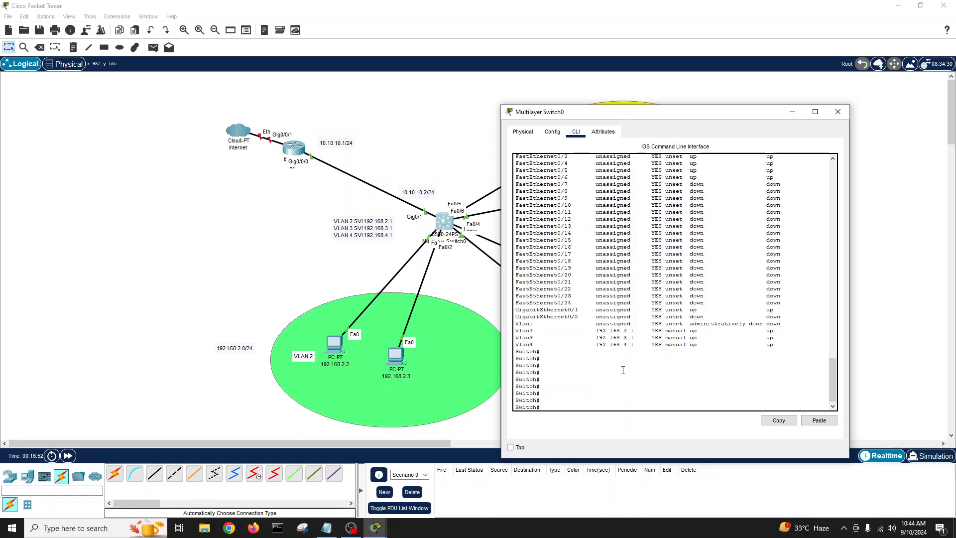
{"action": "left_click_drag", "start_coordinate": [788, 346], "coordinate": [510, 331]}
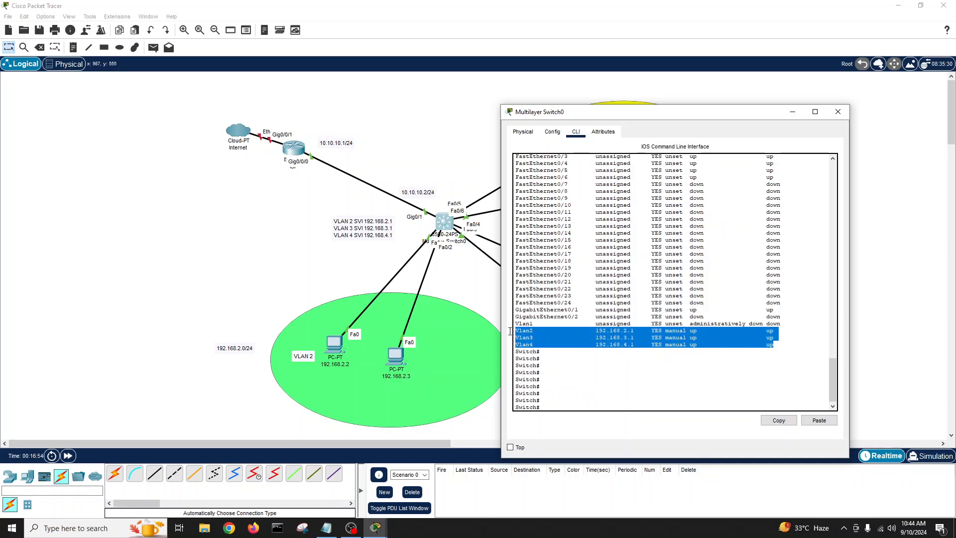
{"action": "left_click", "coordinate": [838, 112]}
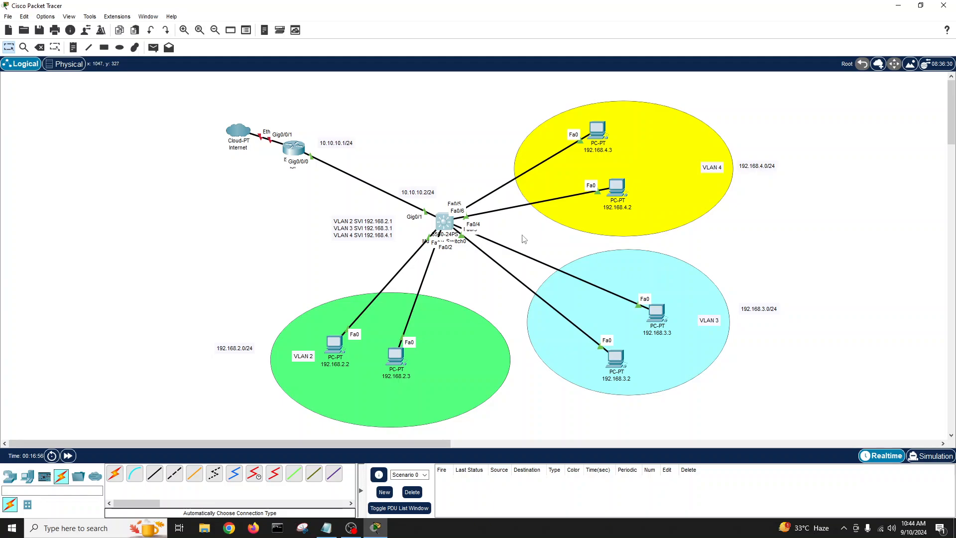
Step: Open the Command Prompt on PC 192.168.4.3 and ping its gateway 192.168.4.1
{"action": "left_click", "coordinate": [599, 131]}
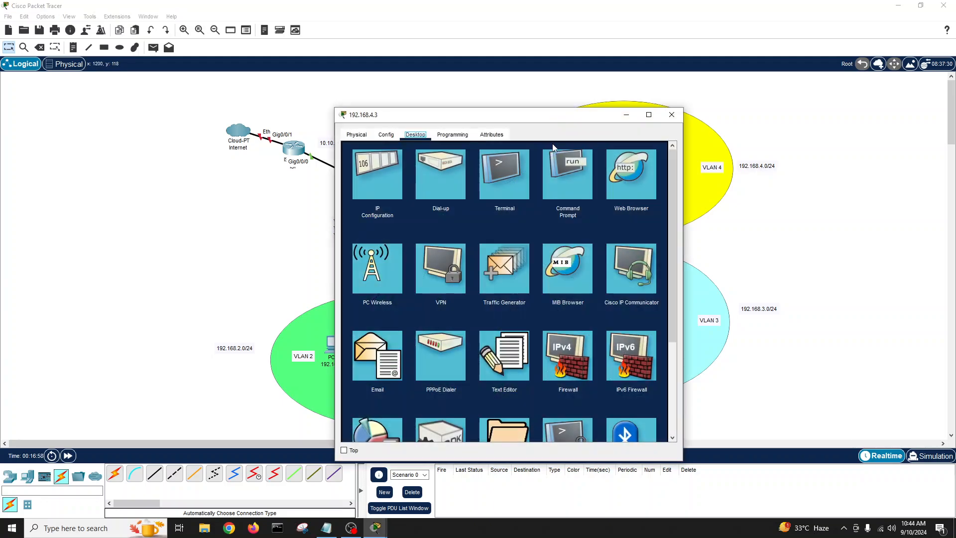
{"action": "left_click_drag", "start_coordinate": [545, 124], "coordinate": [734, 127]}
{"action": "left_click", "coordinate": [748, 167]}
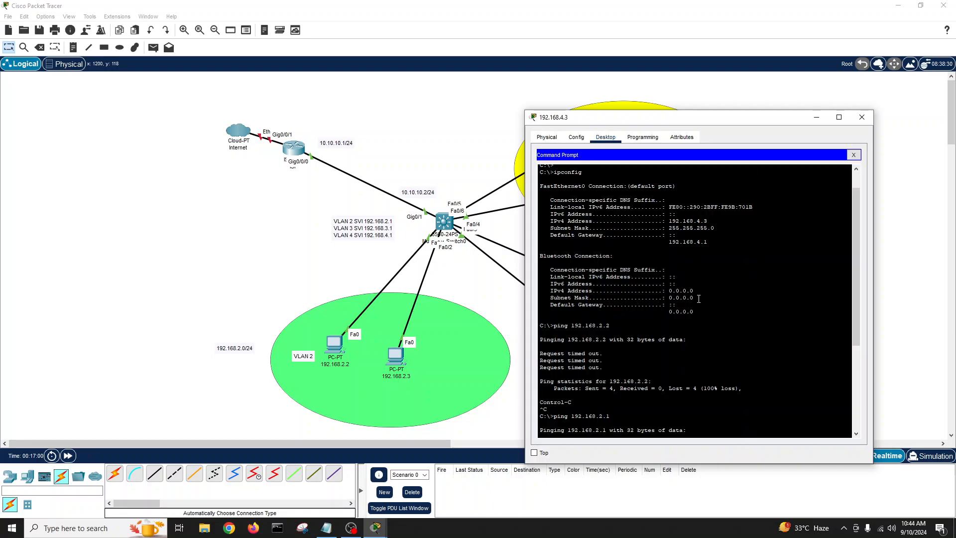
{"action": "key", "text": "Return"}
{"action": "key", "text": "Return"}
{"action": "key", "text": "Return"}
{"action": "key", "text": "Return"}
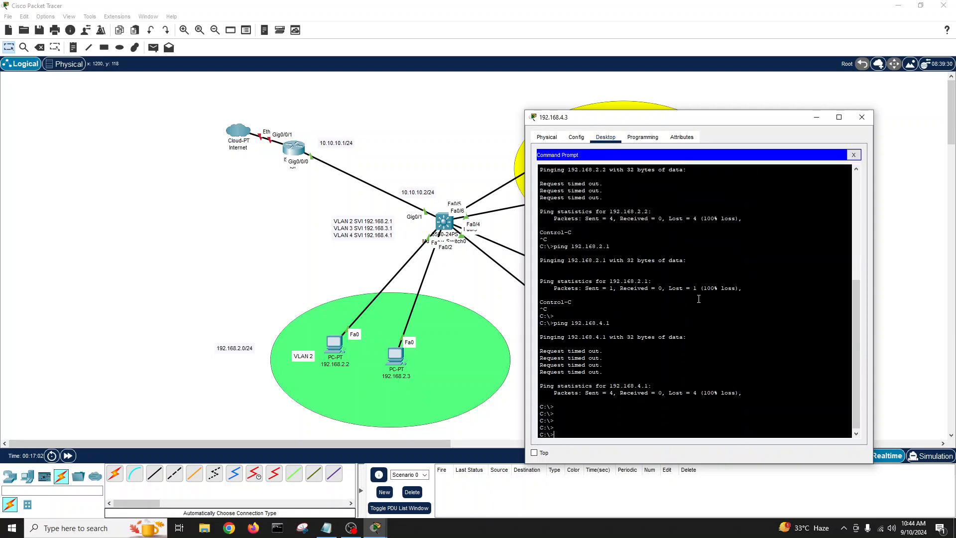
{"action": "key", "text": "Up"}
{"action": "key", "text": "Return"}
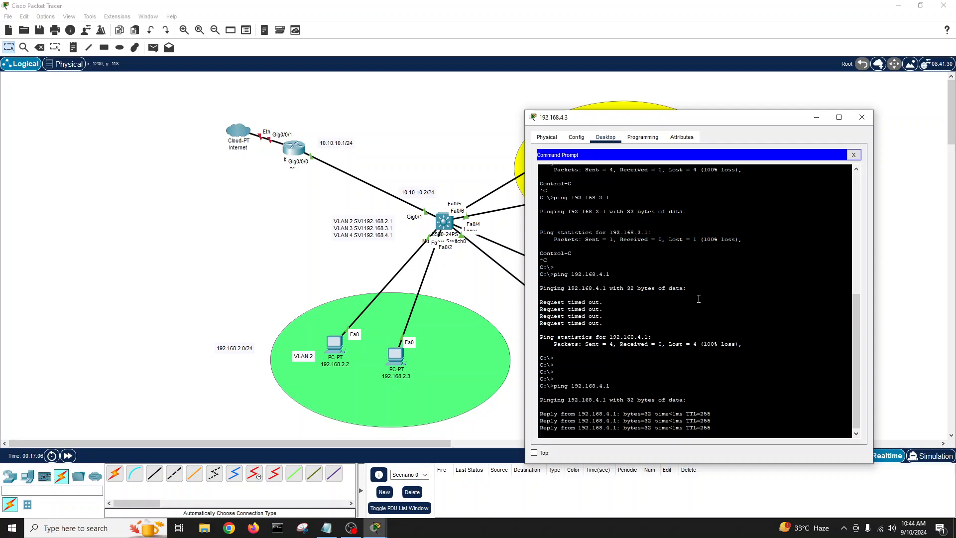
Step: Ping the VLAN 2 PC 192.168.2.2 from PC 192.168.4.3
{"action": "key", "text": "Up"}
{"action": "key", "text": "Up"}
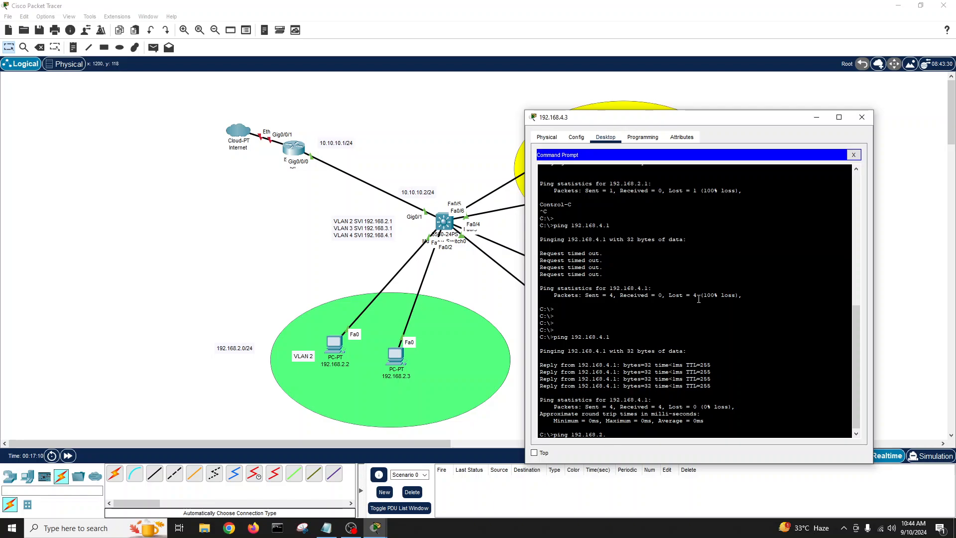
{"action": "key", "text": "Return"}
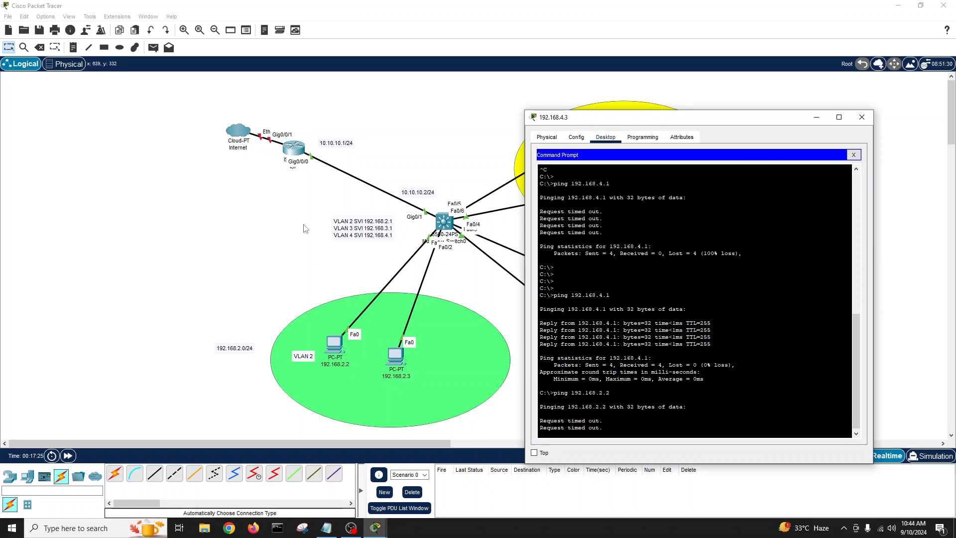
Step: Move the VLAN SVI address note closer to the multilayer switch and open the switch's command line beside the topology
{"action": "left_click_drag", "start_coordinate": [381, 225], "coordinate": [398, 228]}
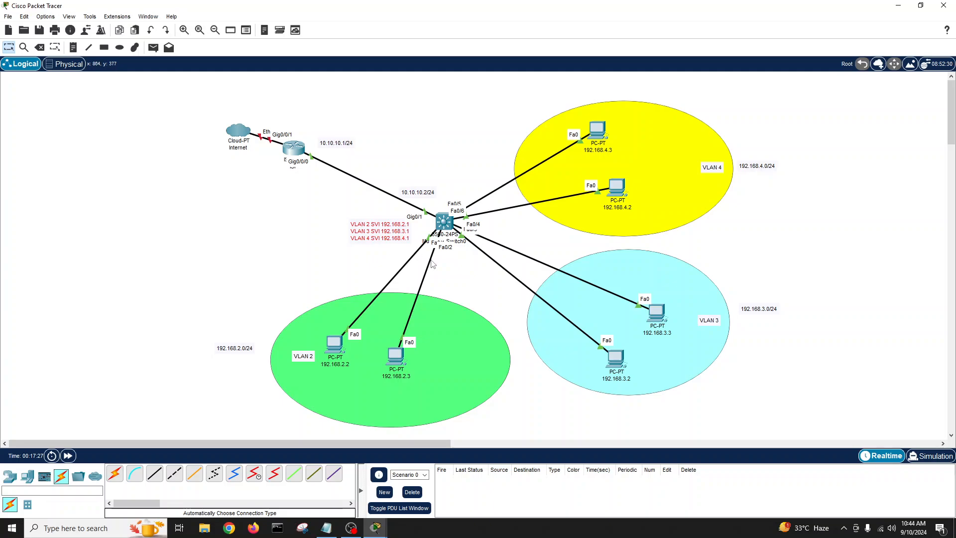
{"action": "left_click", "coordinate": [444, 223]}
{"action": "left_click_drag", "start_coordinate": [518, 117], "coordinate": [693, 119]}
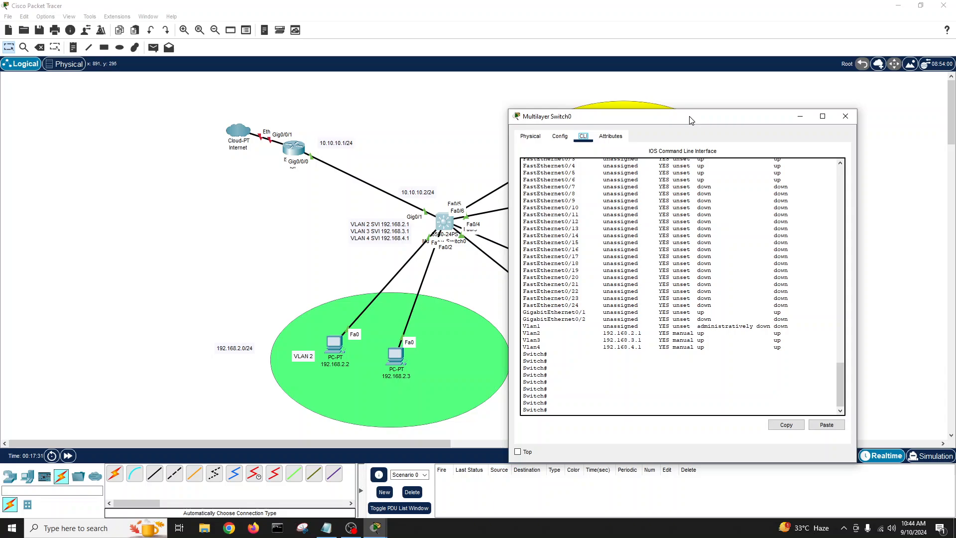
Step: Display the switch's running configuration and examine the access port VLAN assignments and the VLAN interface addresses
{"action": "left_click", "coordinate": [666, 369]}
{"action": "type", "text": "show run"}
{"action": "key", "text": "Tab"}
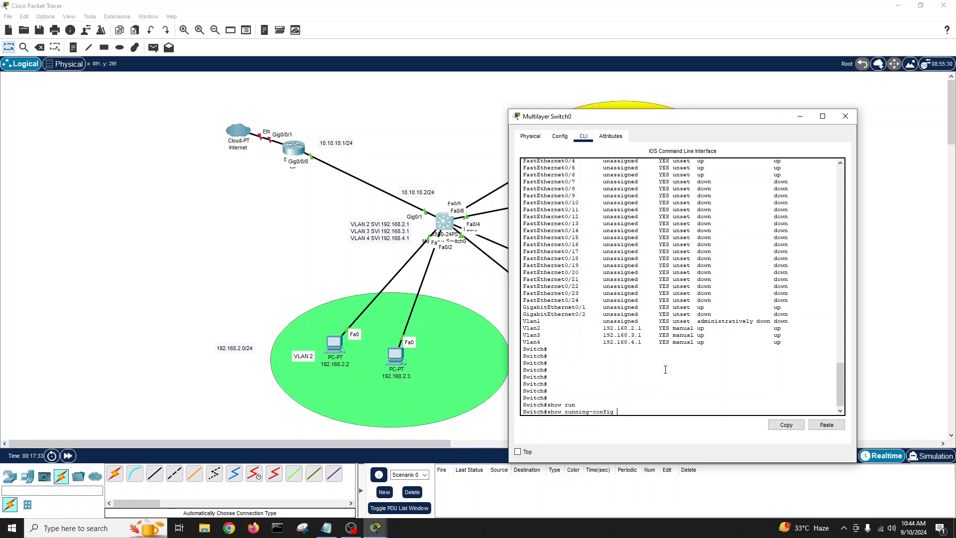
{"action": "key", "text": "Return"}
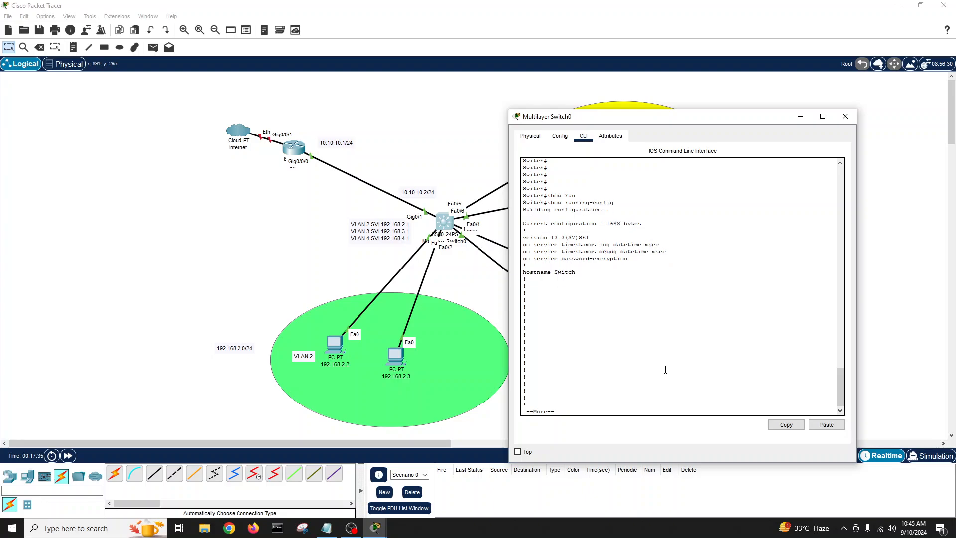
{"action": "key", "text": "Return"}
{"action": "key", "text": "Return"}
{"action": "key", "text": "Return"}
{"action": "key", "text": "Return"}
{"action": "key", "text": "Return"}
{"action": "key", "text": "Return"}
{"action": "key", "text": "Return"}
{"action": "key", "text": "Return"}
{"action": "key", "text": "Return"}
{"action": "key", "text": "Return"}
{"action": "key", "text": "Return"}
{"action": "key", "text": "Return"}
{"action": "key", "text": "Return"}
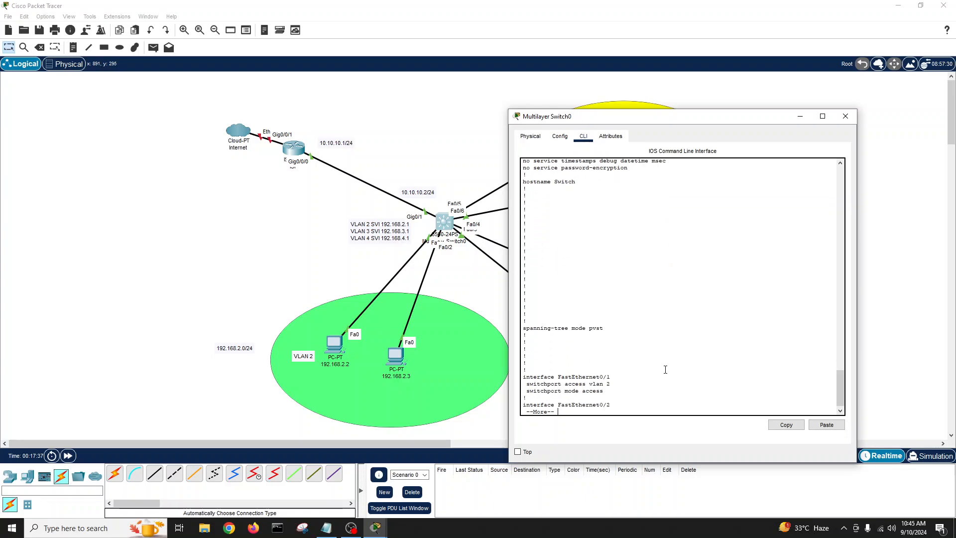
{"action": "key", "text": "Return"}
{"action": "key", "text": "Return"}
{"action": "key", "text": "Return"}
{"action": "key", "text": "Return"}
{"action": "key", "text": "Return"}
{"action": "key", "text": "Return"}
{"action": "key", "text": "Return"}
{"action": "key", "text": "Return"}
{"action": "key", "text": "Return"}
{"action": "key", "text": "Return"}
{"action": "key", "text": "Return"}
{"action": "key", "text": "Return"}
{"action": "key", "text": "Return"}
{"action": "key", "text": "Return"}
{"action": "key", "text": "Return"}
{"action": "key", "text": "Return"}
{"action": "key", "text": "Return"}
{"action": "key", "text": "Return"}
{"action": "key", "text": "Return"}
{"action": "key", "text": "Return"}
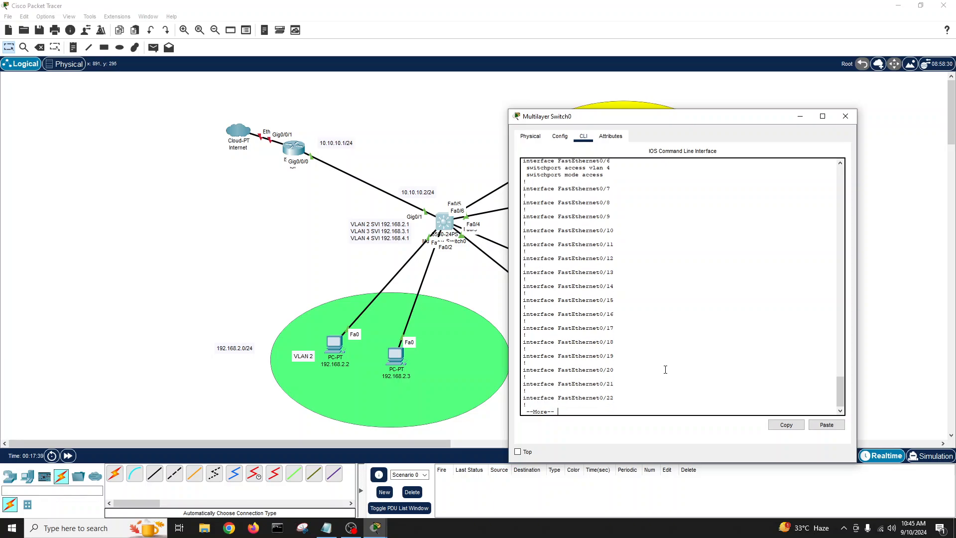
{"action": "key", "text": "Return"}
{"action": "key", "text": "Return"}
{"action": "key", "text": "Return"}
{"action": "key", "text": "Return"}
{"action": "key", "text": "Return"}
{"action": "key", "text": "Return"}
{"action": "key", "text": "Return"}
{"action": "key", "text": "Return"}
{"action": "key", "text": "Return"}
{"action": "key", "text": "Return"}
{"action": "key", "text": "Return"}
{"action": "key", "text": "Return"}
{"action": "key", "text": "Return"}
{"action": "key", "text": "Return"}
{"action": "key", "text": "Return"}
{"action": "key", "text": "Return"}
{"action": "key", "text": "Return"}
{"action": "key", "text": "Return"}
{"action": "key", "text": "Return"}
{"action": "key", "text": "Return"}
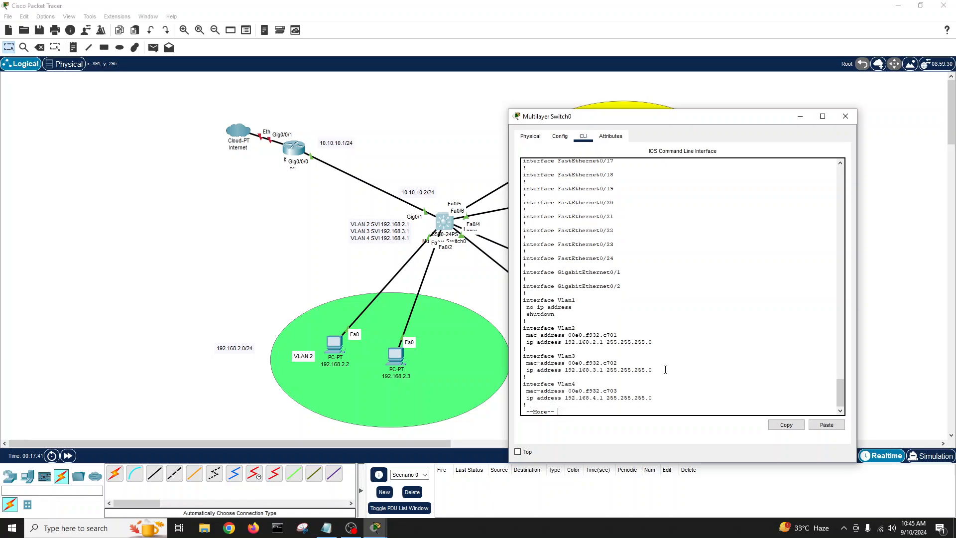
{"action": "key", "text": "Return"}
{"action": "key", "text": "Return"}
{"action": "key", "text": "Return"}
{"action": "key", "text": "Return"}
Step: Enter global configuration mode on the switch and enable IP routing
{"action": "type", "text": "conf "}
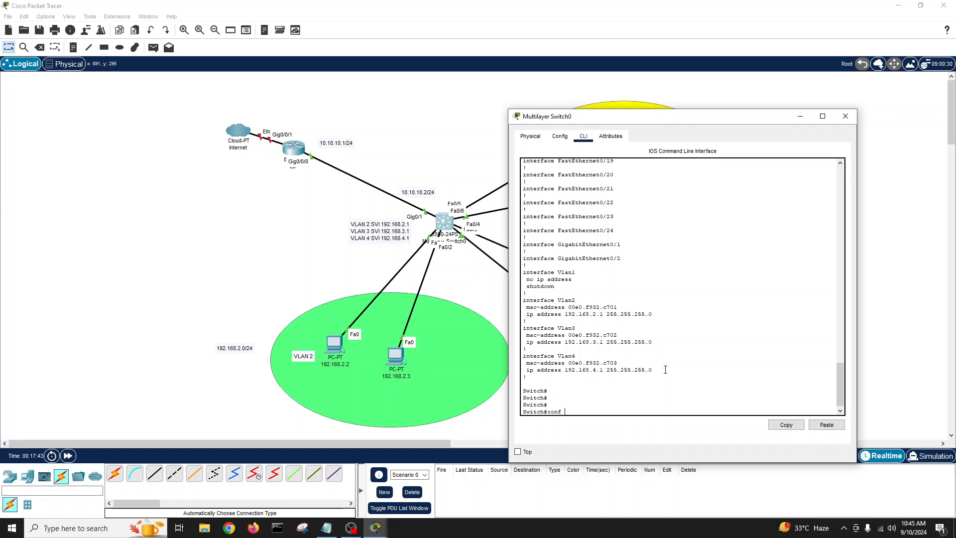
{"action": "type", "text": "t"}
{"action": "key", "text": "Return"}
{"action": "key", "text": "Return"}
{"action": "key", "text": "Return"}
{"action": "key", "text": "Return"}
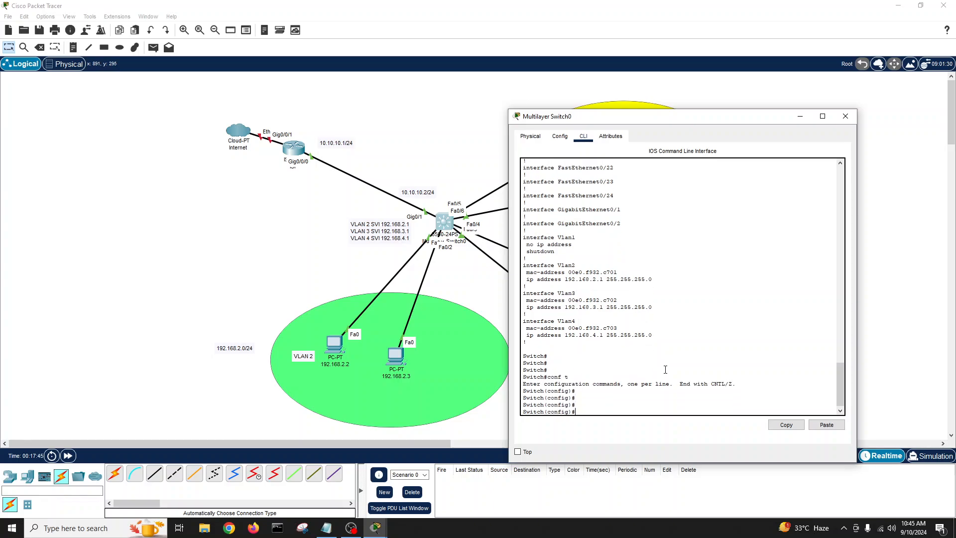
{"action": "type", "text": "ip routi"}
{"action": "key", "text": "Tab"}
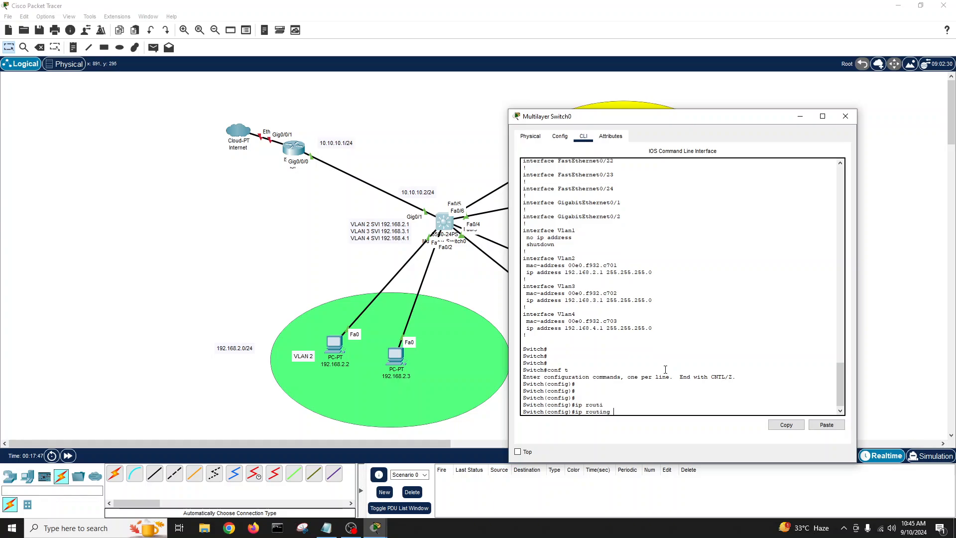
{"action": "key", "text": "Return"}
{"action": "key", "text": "Return"}
{"action": "key", "text": "Return"}
{"action": "key", "text": "Return"}
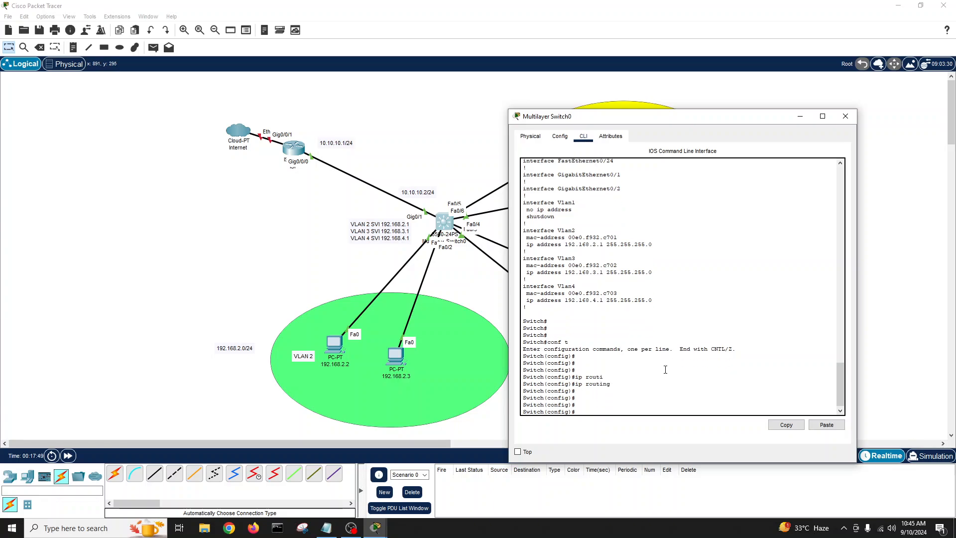
Step: Exit configuration mode and save the routing configuration with write memory
{"action": "type", "text": "exit"}
{"action": "key", "text": "Return"}
{"action": "type", "text": "e"}
{"action": "key", "text": "BackSpace"}
{"action": "key", "text": "Return"}
{"action": "key", "text": "Return"}
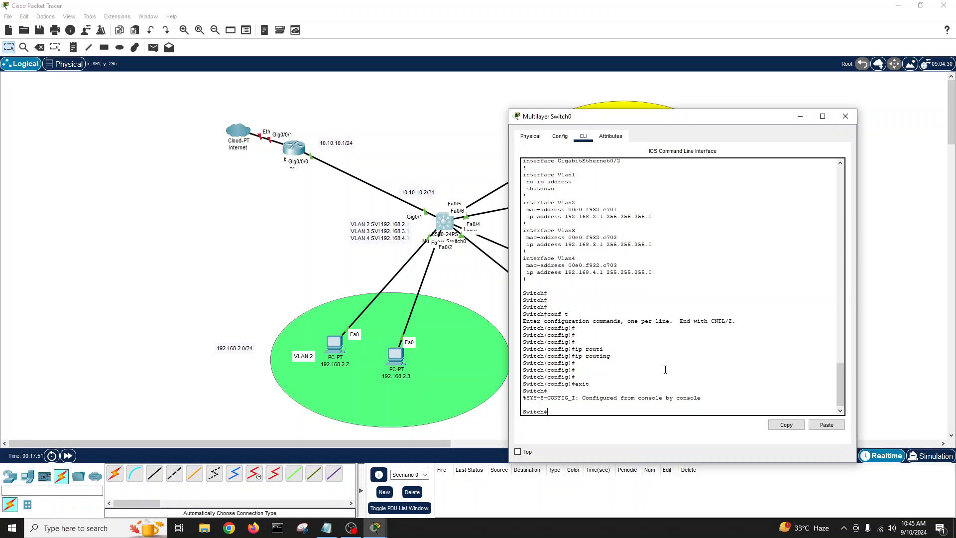
{"action": "type", "text": "eri"}
{"action": "key", "text": "Tab"}
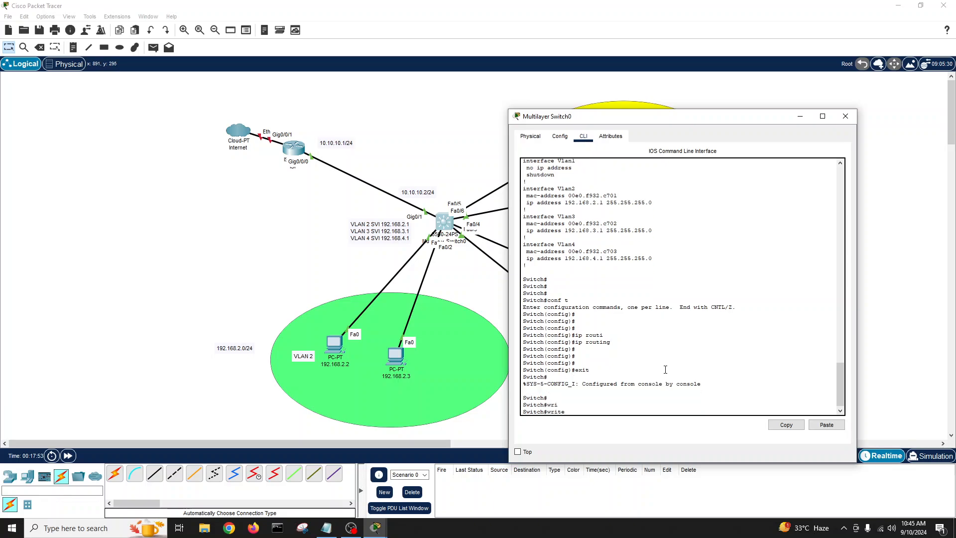
{"action": "type", "text": "me"}
{"action": "key", "text": "Tab"}
{"action": "key", "text": "Return"}
{"action": "key", "text": "Return"}
{"action": "key", "text": "Return"}
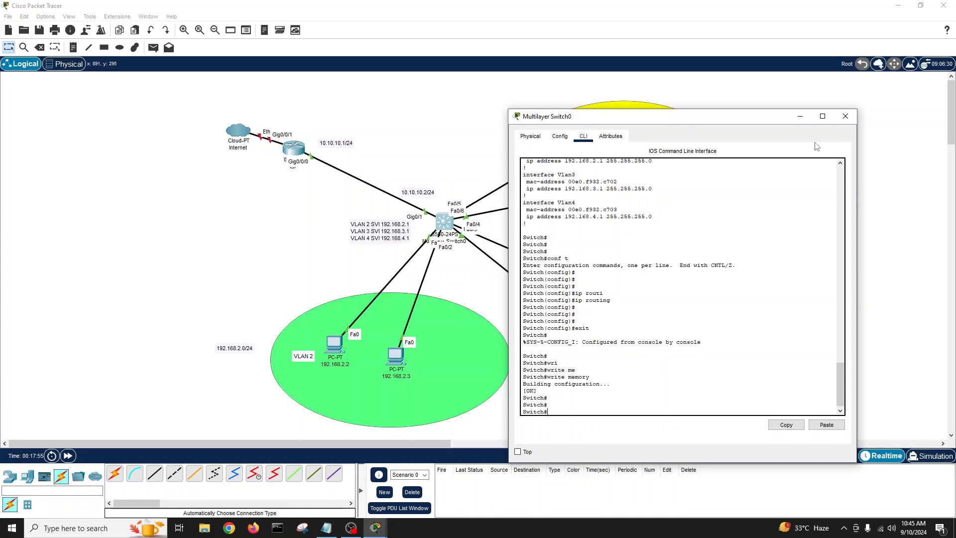
Step: From the command prompt of PC 192.168.4.3, ping 192.168.2.2 twice to test routing between VLAN 4 and VLAN 2
{"action": "left_click", "coordinate": [799, 117]}
{"action": "left_click", "coordinate": [602, 136]}
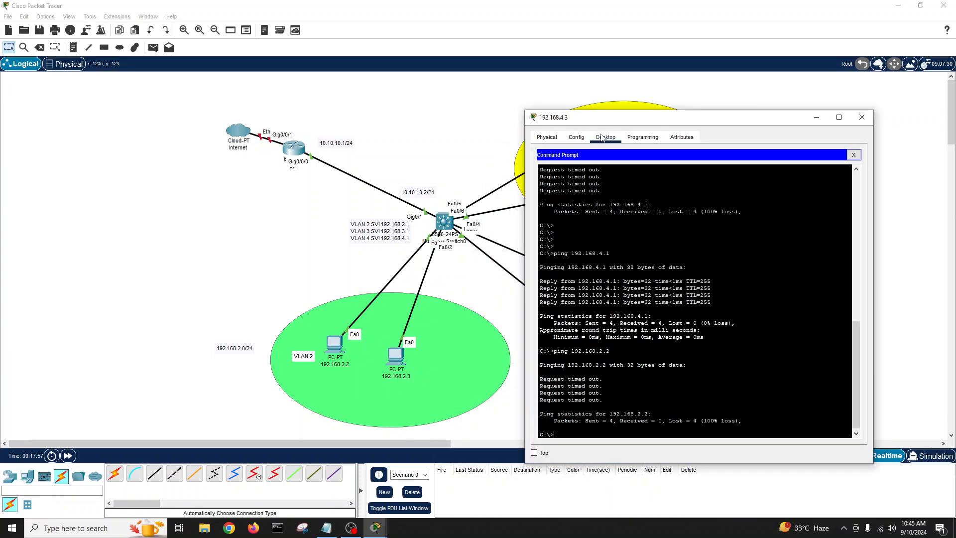
{"action": "key", "text": "Return"}
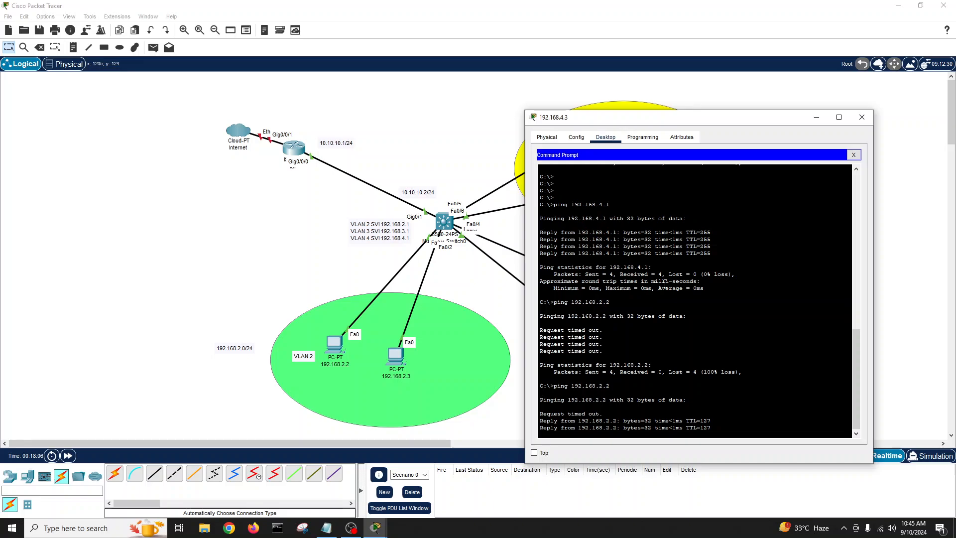
{"action": "key", "text": "Up"}
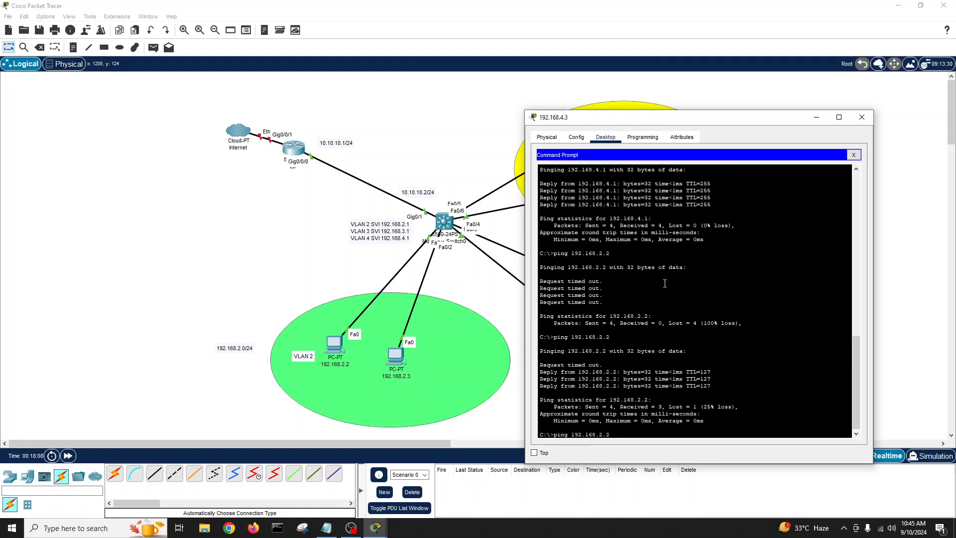
{"action": "key", "text": "Return"}
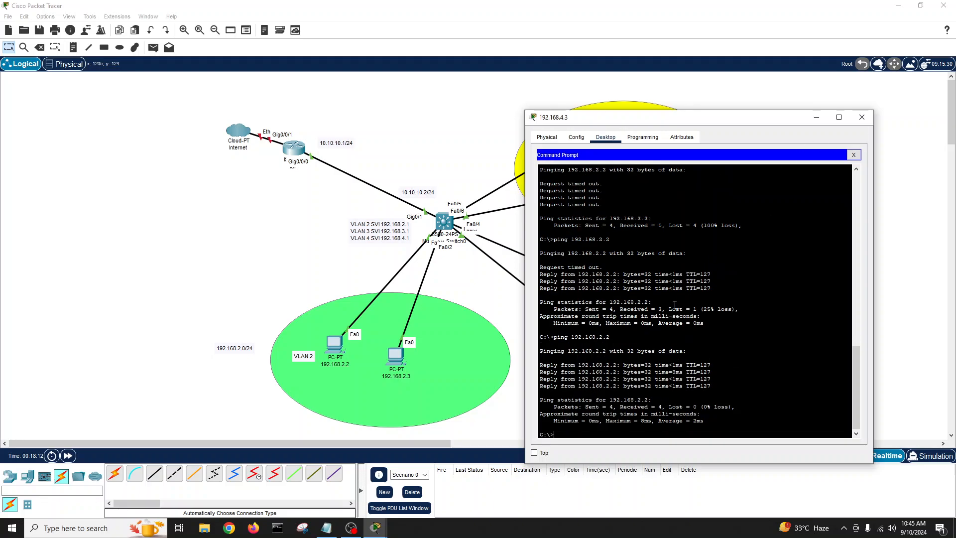
Step: Ping the router at 10.10.10.1 from PC 192.168.4.3 and put the PC's window away
{"action": "key", "text": "Up"}
{"action": "key", "text": "BackSpace"}
{"action": "key", "text": "BackSpace"}
{"action": "key", "text": "BackSpace"}
{"action": "key", "text": "BackSpace"}
{"action": "key", "text": "BackSpace"}
{"action": "type", "text": "0.10.10."}
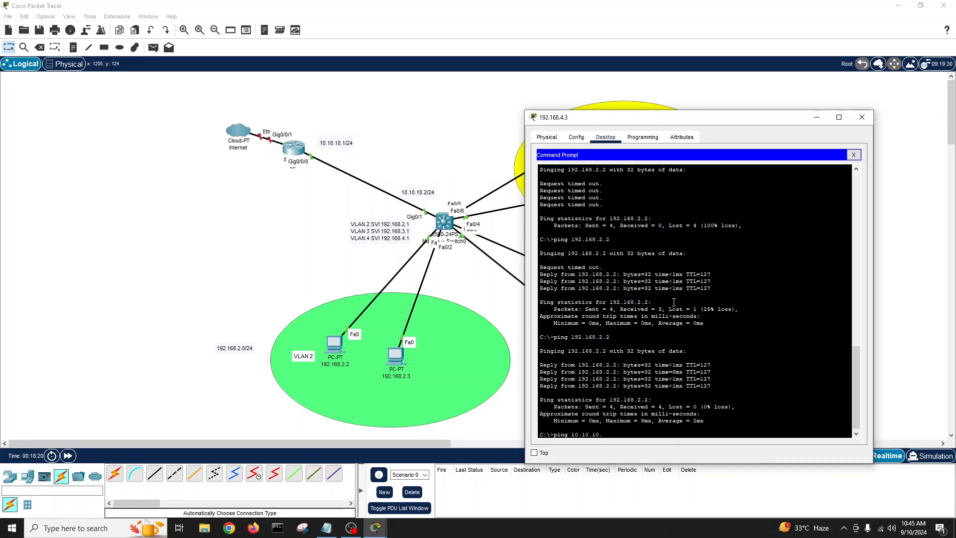
{"action": "type", "text": "1"}
{"action": "key", "text": "Return"}
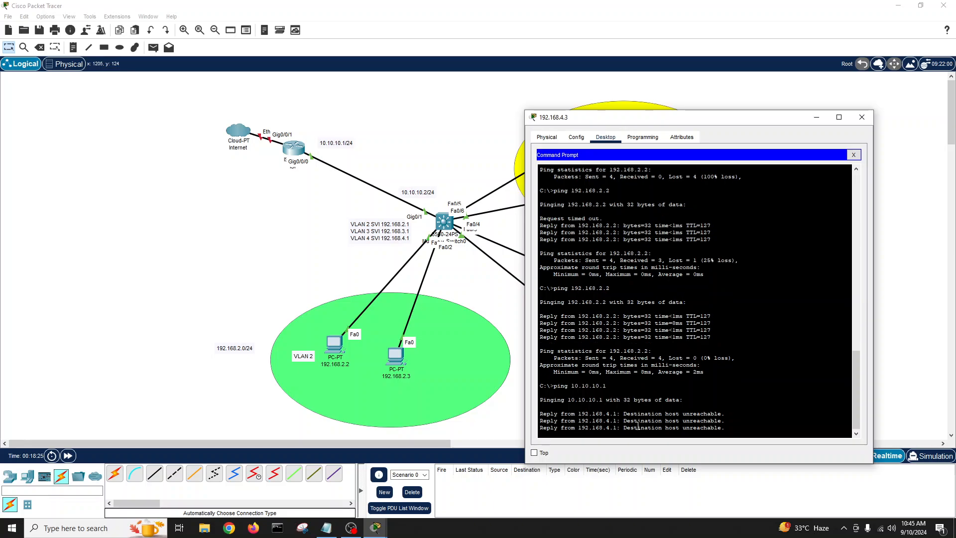
{"action": "left_click", "coordinate": [854, 155]}
{"action": "left_click", "coordinate": [865, 118]}
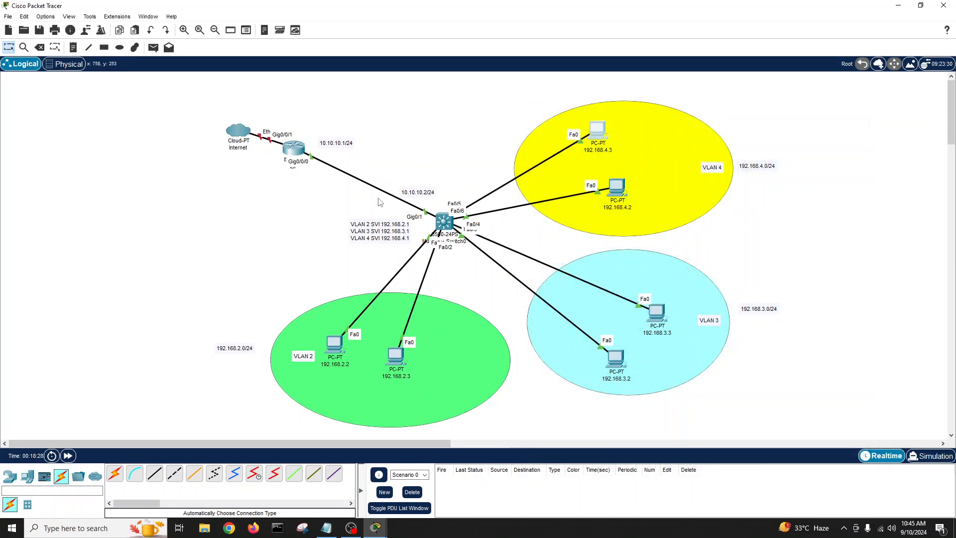
Step: In the multilayer switch's command line, list the status of all ports with show int status
{"action": "left_click", "coordinate": [441, 226]}
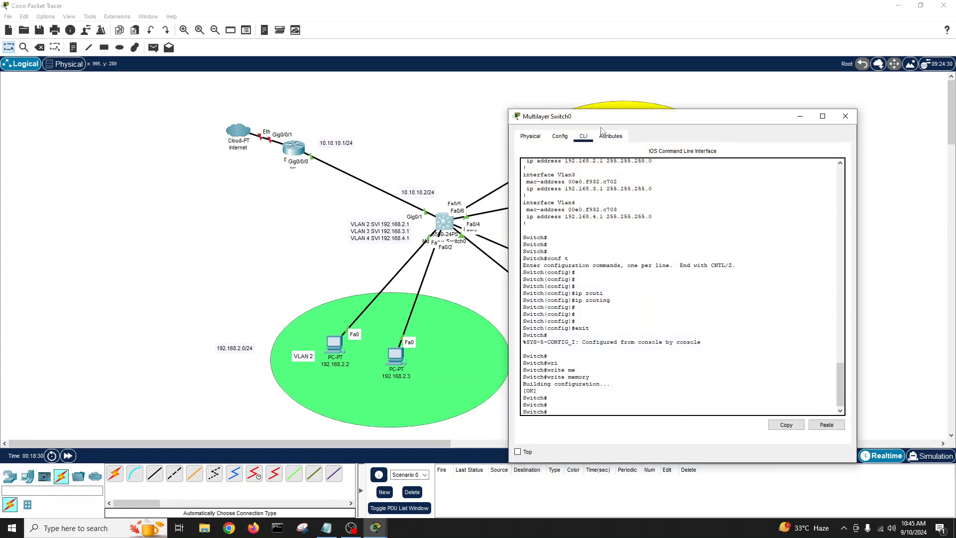
{"action": "left_click_drag", "start_coordinate": [596, 131], "coordinate": [639, 142]}
{"action": "type", "text": "sh"}
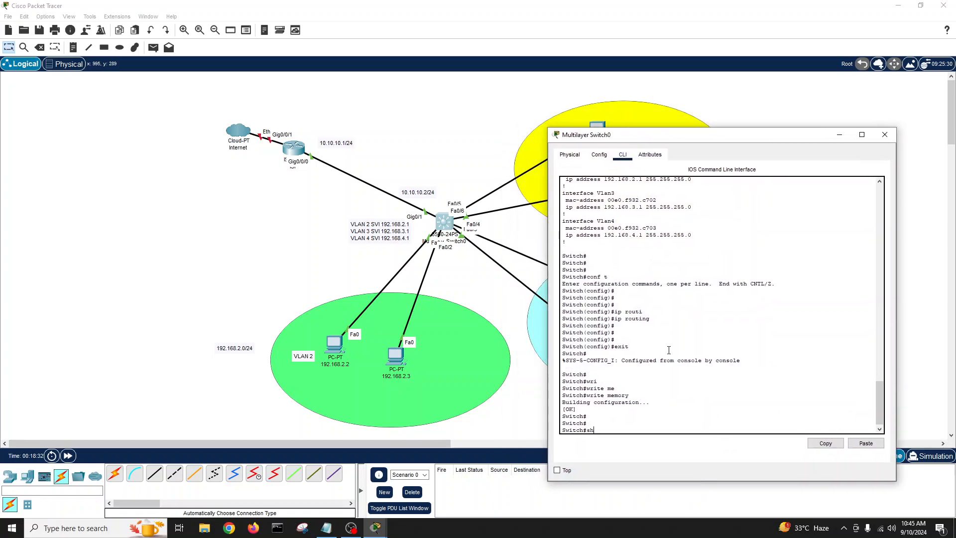
{"action": "type", "text": "ow int statu"}
{"action": "key", "text": "Tab"}
{"action": "key", "text": "Return"}
{"action": "key", "text": "Return"}
{"action": "key", "text": "Return"}
{"action": "key", "text": "Return"}
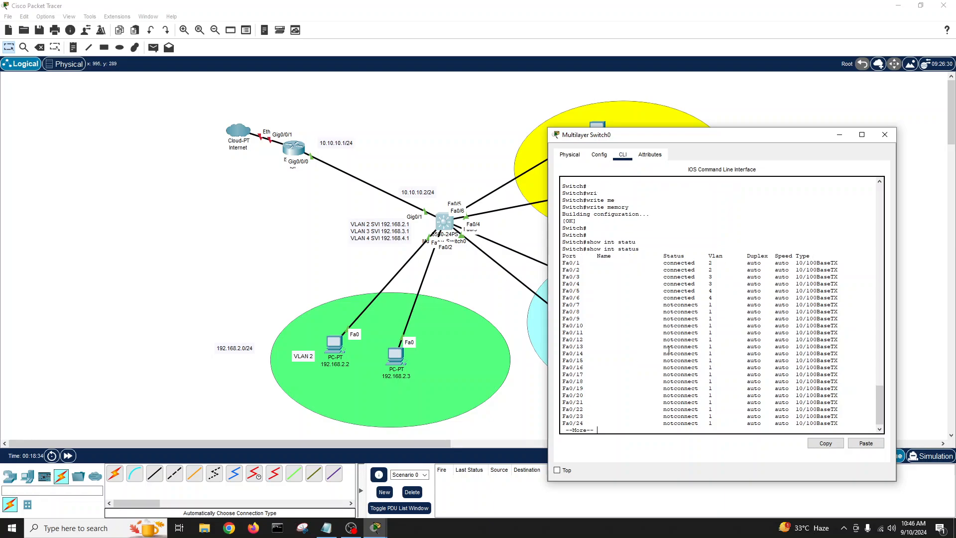
{"action": "key", "text": "Return"}
{"action": "key", "text": "Return"}
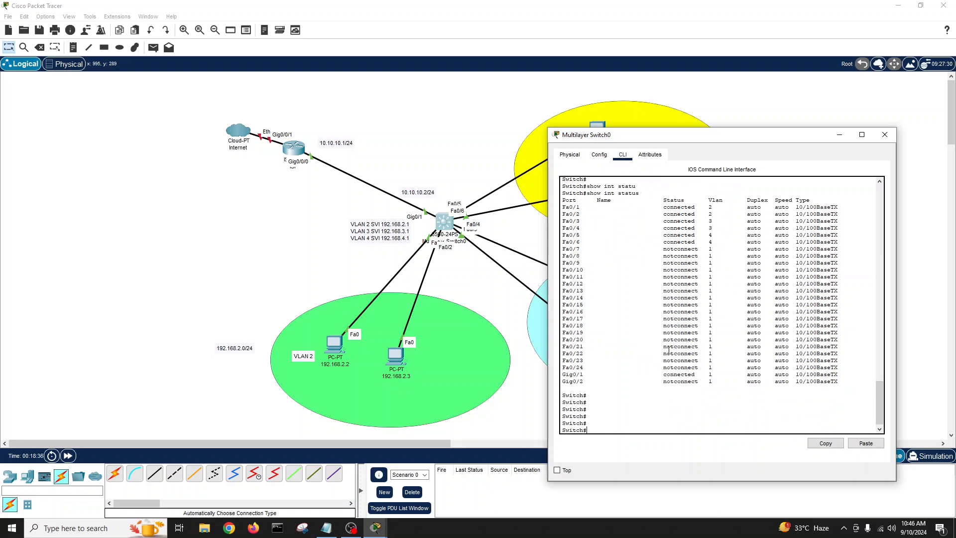
Step: Enter configuration mode for the switch's gigabitEthernet 0/1 and make it a routed port with no switchport
{"action": "left_click_drag", "start_coordinate": [563, 376], "coordinate": [585, 376]}
{"action": "left_click", "coordinate": [615, 431]}
{"action": "type", "text": "conf t"}
{"action": "key", "text": "Return"}
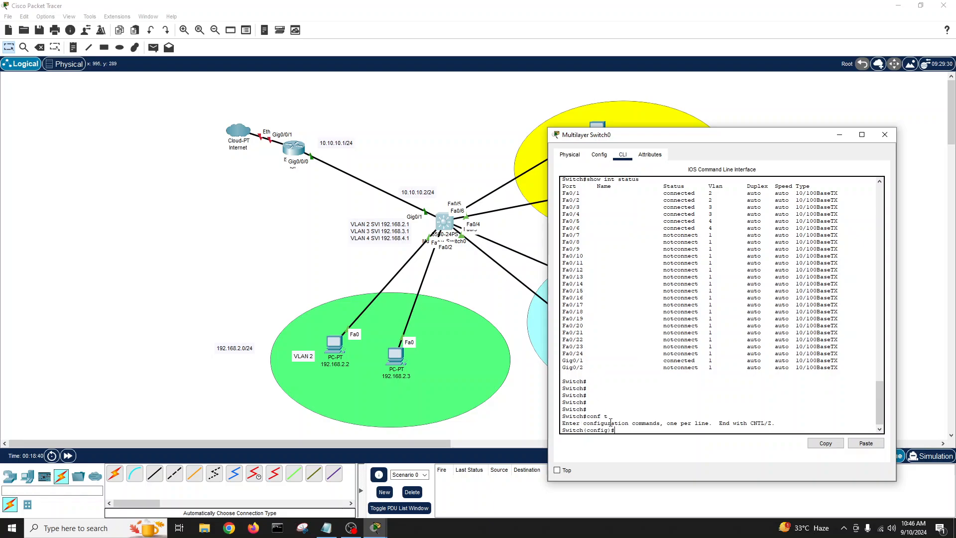
{"action": "type", "text": "int gi"}
{"action": "key", "text": "Tab"}
{"action": "type", "text": "0"}
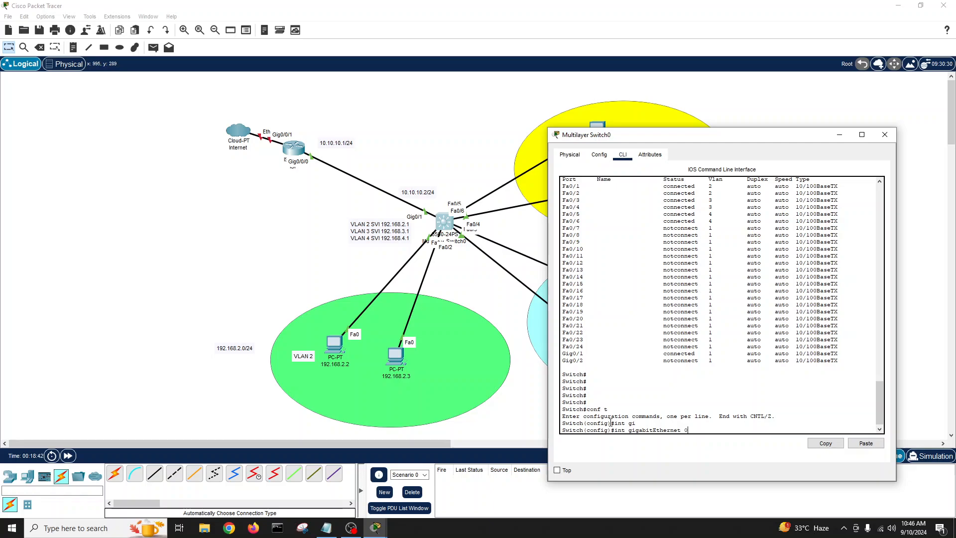
{"action": "type", "text": "/1"}
{"action": "key", "text": "Return"}
{"action": "key", "text": "Return"}
{"action": "key", "text": "Return"}
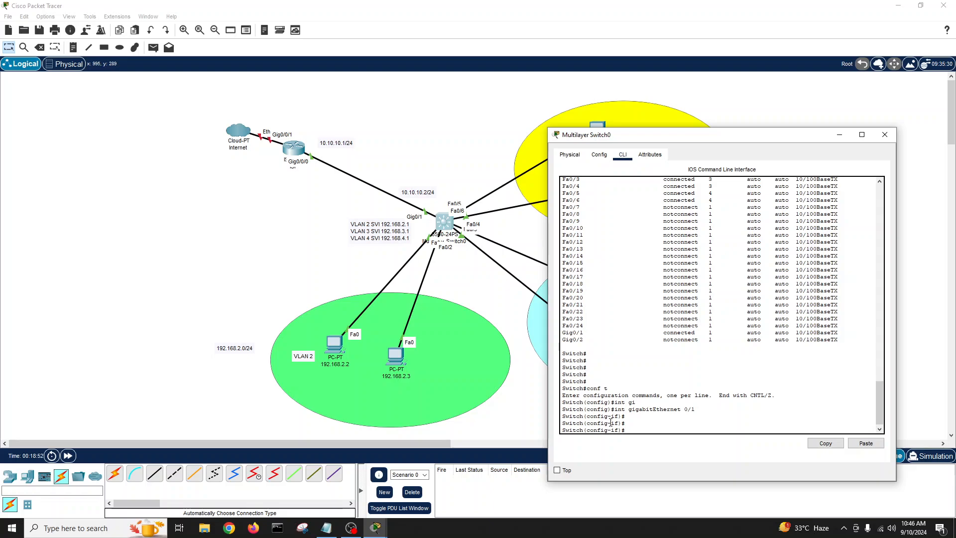
{"action": "type", "text": "sw"}
{"action": "key", "text": "Tab"}
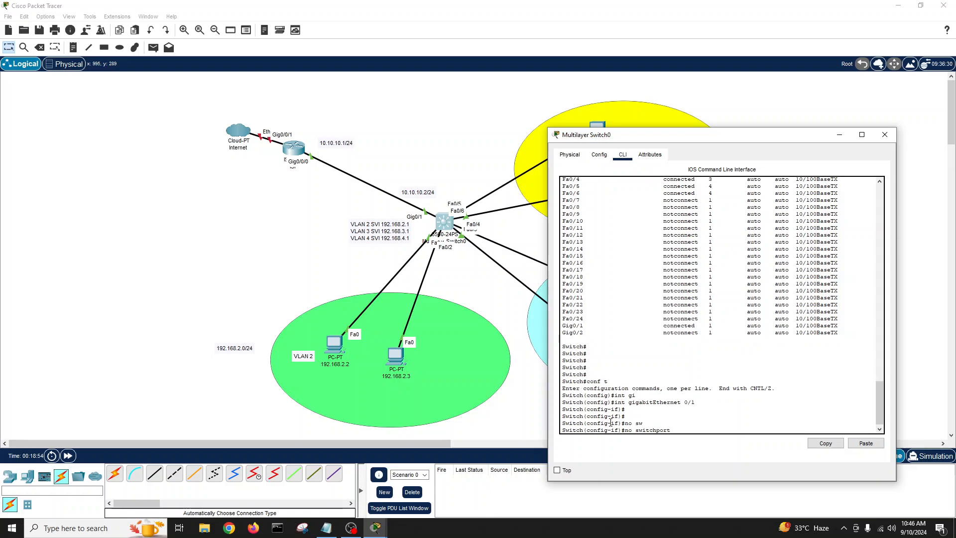
{"action": "key", "text": "Return"}
{"action": "key", "text": "Return"}
{"action": "key", "text": "Return"}
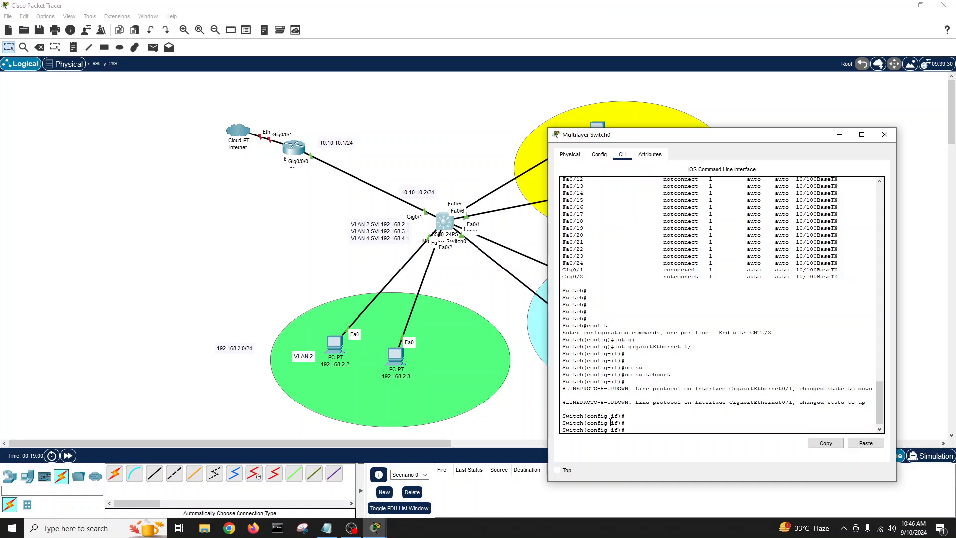
Step: Assign IP address 10.10.10.2 with mask 255.255.255.0 to gigabitEthernet 0/1 and enable the interface with no shutdown
{"action": "type", "text": "ip add 10.10.10.2 255.255.255.0"}
{"action": "key", "text": "Return"}
{"action": "type", "text": "no sh"}
{"action": "key", "text": "Return"}
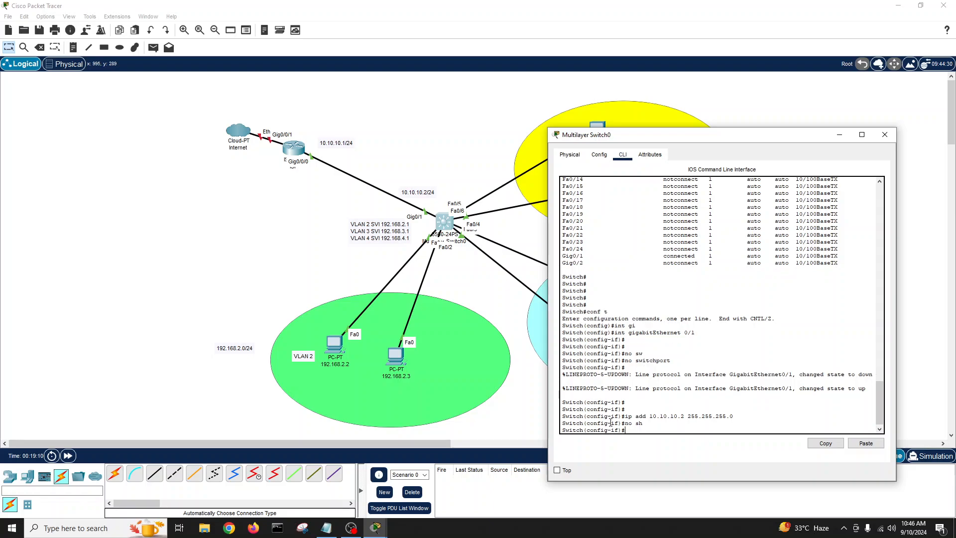
{"action": "key", "text": "Return"}
Step: Exit configuration mode, save the switch configuration with write memory and put the switch window away
{"action": "type", "text": "exit"}
{"action": "key", "text": "Return"}
{"action": "type", "text": "exit"}
{"action": "key", "text": "Return"}
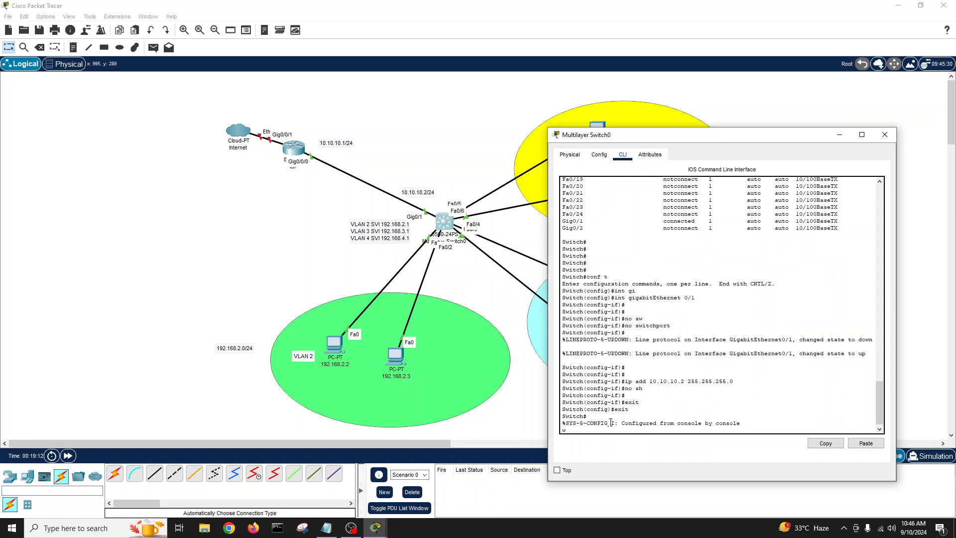
{"action": "type", "text": "wri"}
{"action": "key", "text": "Tab"}
{"action": "type", "text": "me"}
{"action": "key", "text": "Tab"}
{"action": "key", "text": "Return"}
{"action": "key", "text": "Return"}
{"action": "key", "text": "Return"}
{"action": "key", "text": "Return"}
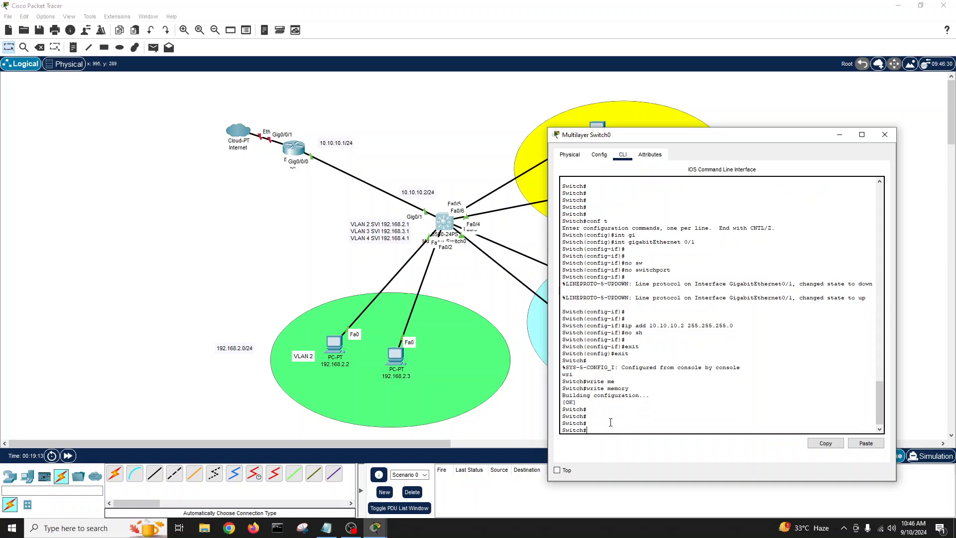
{"action": "left_click", "coordinate": [839, 135]}
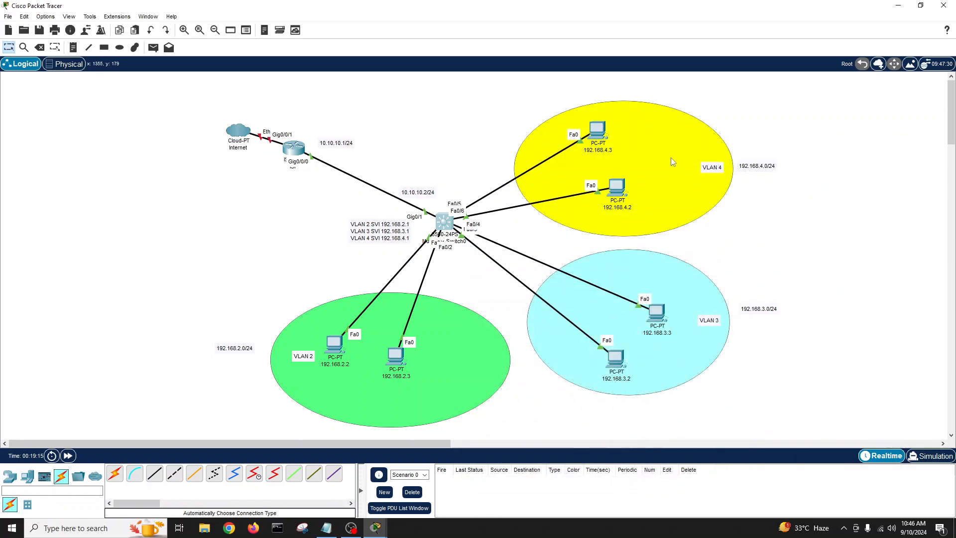
Step: Open the command prompt of PC 192.168.4.3 beside the topology and ping the router at 10.10.10.1 twice
{"action": "left_click", "coordinate": [597, 128]}
{"action": "left_click_drag", "start_coordinate": [593, 117], "coordinate": [819, 103]}
{"action": "left_click", "coordinate": [804, 156]}
{"action": "scroll", "coordinate": [758, 272], "scroll_direction": "down", "scroll_amount": 8}
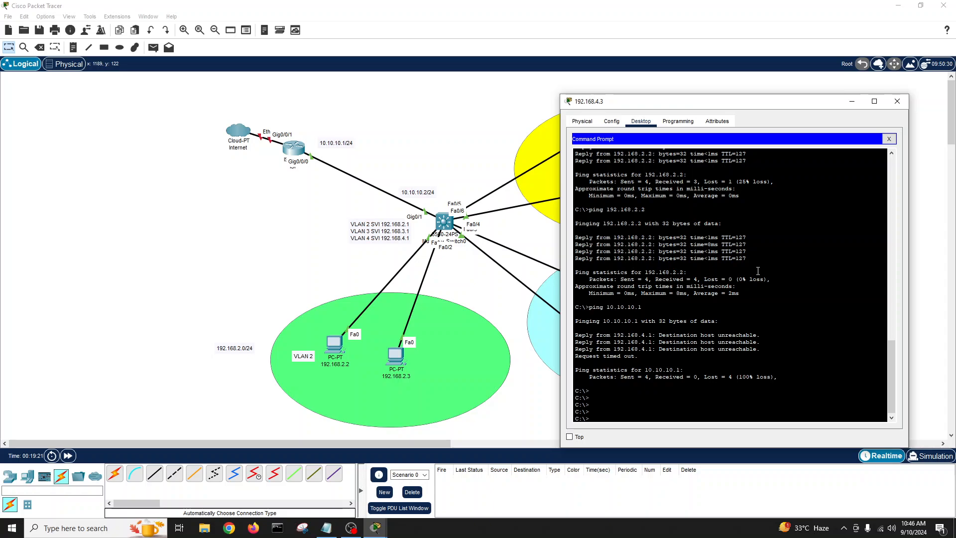
{"action": "key", "text": "Up"}
{"action": "key", "text": "Return"}
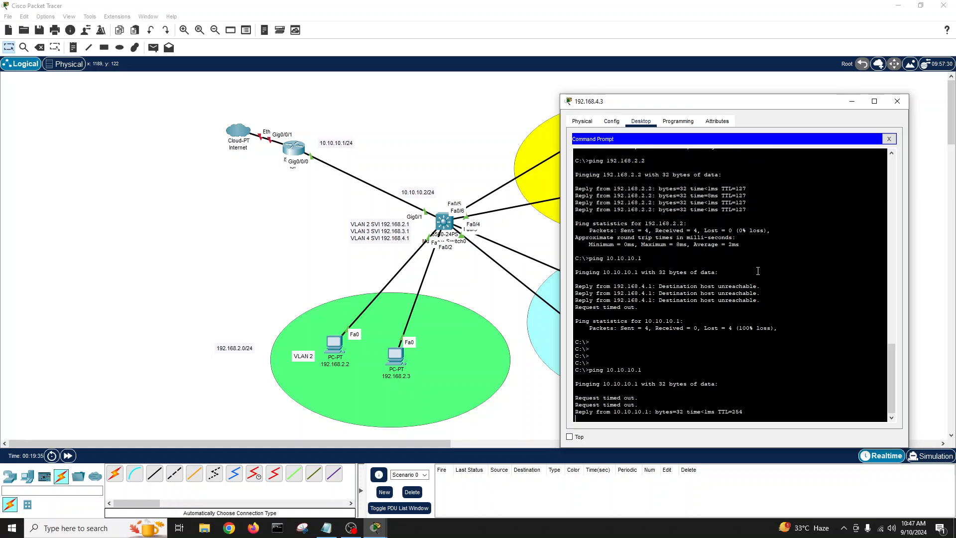
{"action": "key", "text": "Up"}
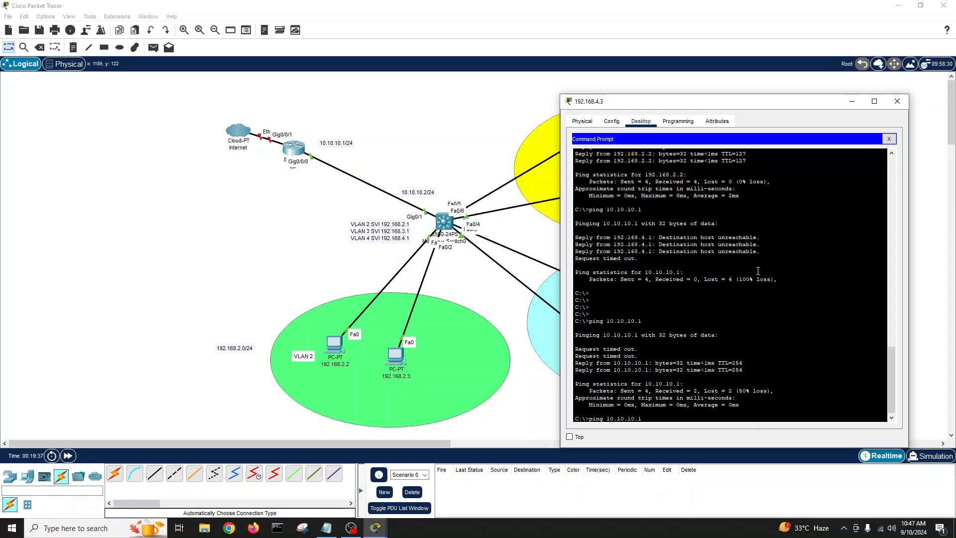
{"action": "key", "text": "Return"}
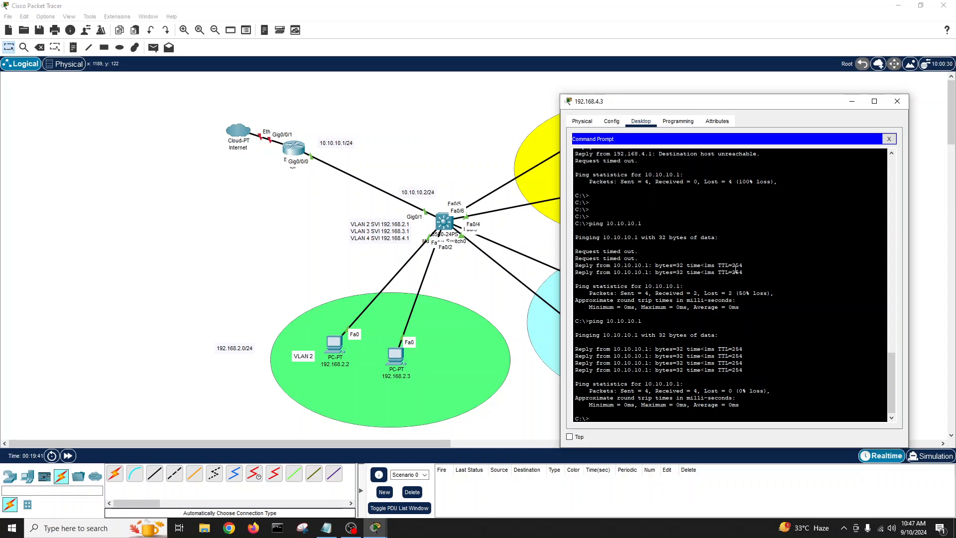
{"action": "left_click_drag", "start_coordinate": [696, 108], "coordinate": [723, 99]}
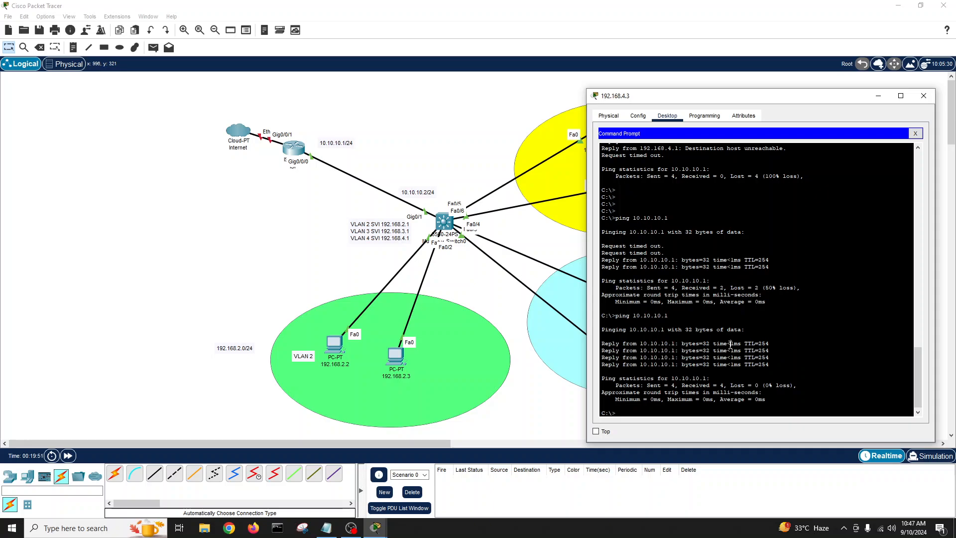
{"action": "key", "text": "Up"}
{"action": "type", "text": "2"}
{"action": "key", "text": "Return"}
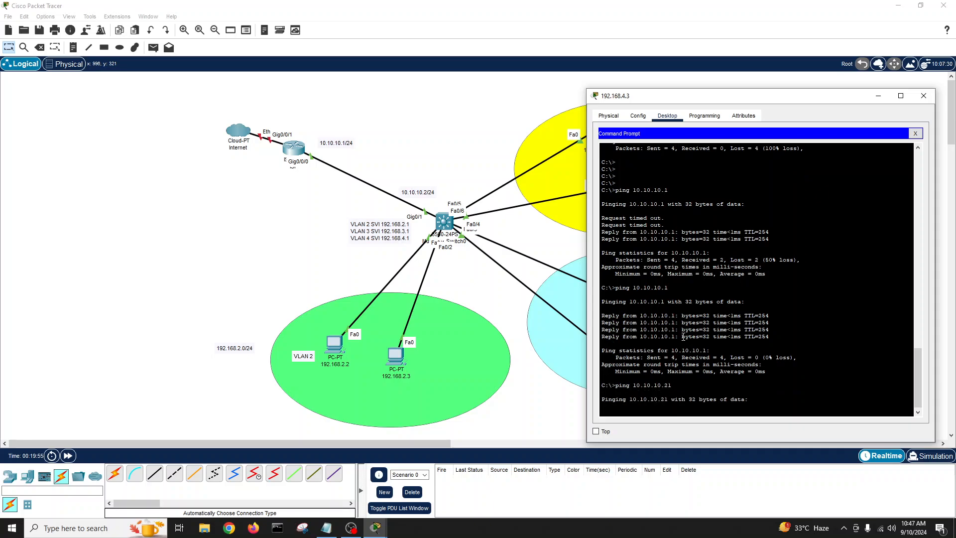
{"action": "key", "text": "ctrl+c"}
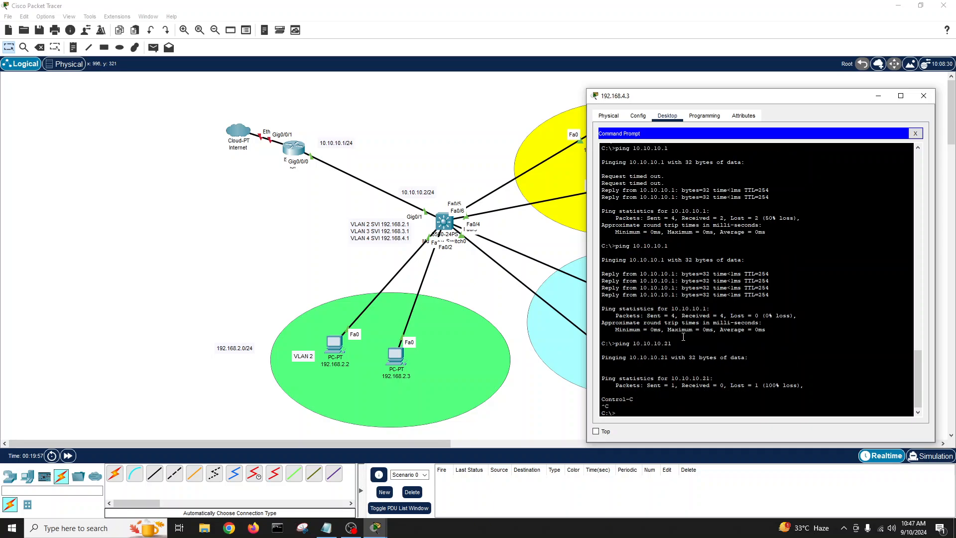
Step: Ping the switch's routed port at 10.10.10.2 and the router at 10.10.10.1 from PC 192.168.4.3, interrupting each ping early
{"action": "key", "text": "Up"}
{"action": "key", "text": "Return"}
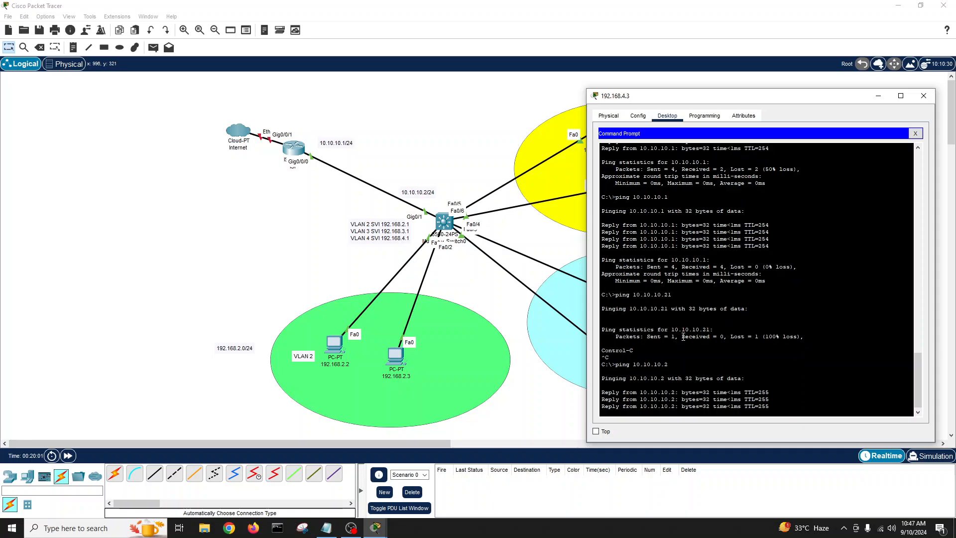
{"action": "key", "text": "ctrl+c"}
{"action": "type", "text": "ping 10.10.10."}
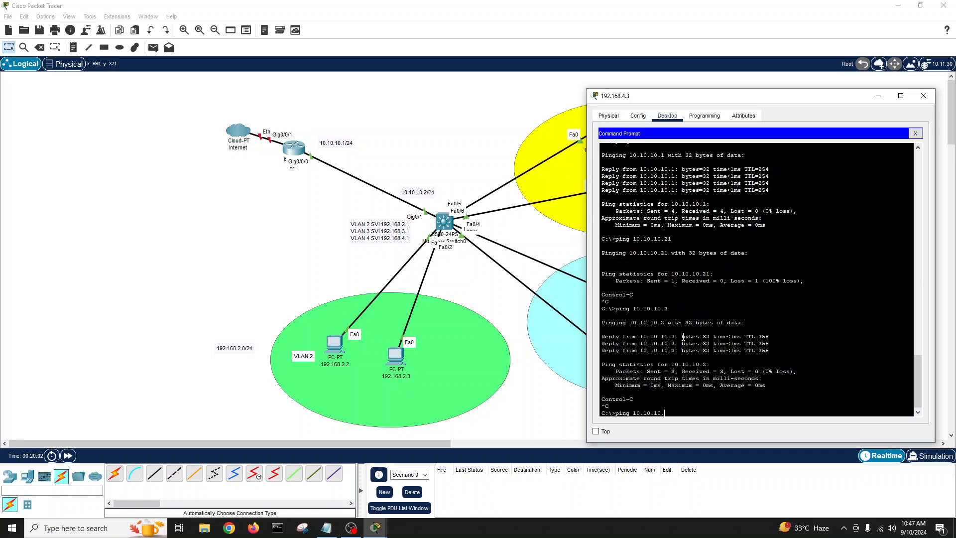
{"action": "type", "text": "1"}
{"action": "key", "text": "Return"}
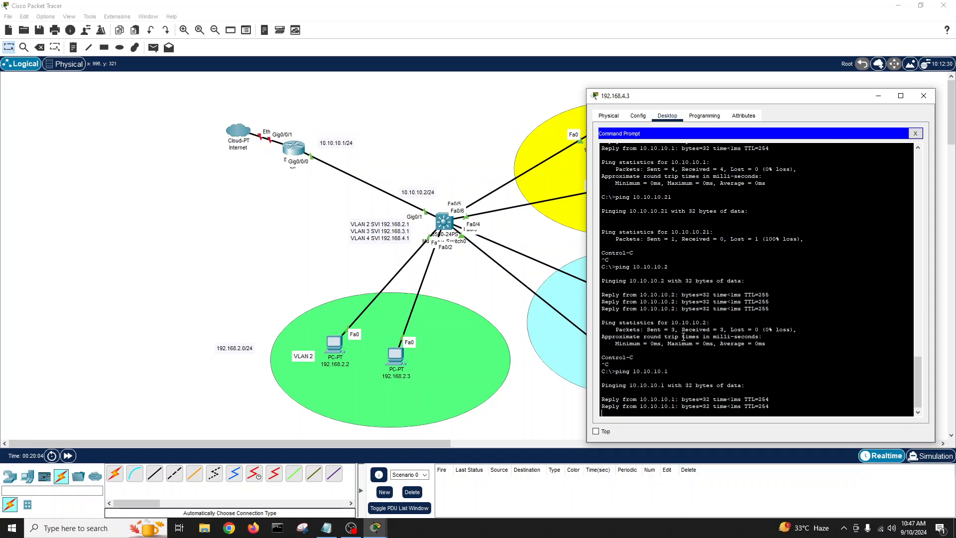
{"action": "key", "text": "ctrl+c"}
Step: Ping the VLAN 3 PC at 192.168.3.2 from PC 192.168.4.3, and put the PC's window away to show the whole topology
{"action": "left_click_drag", "start_coordinate": [672, 100], "coordinate": [162, 96]}
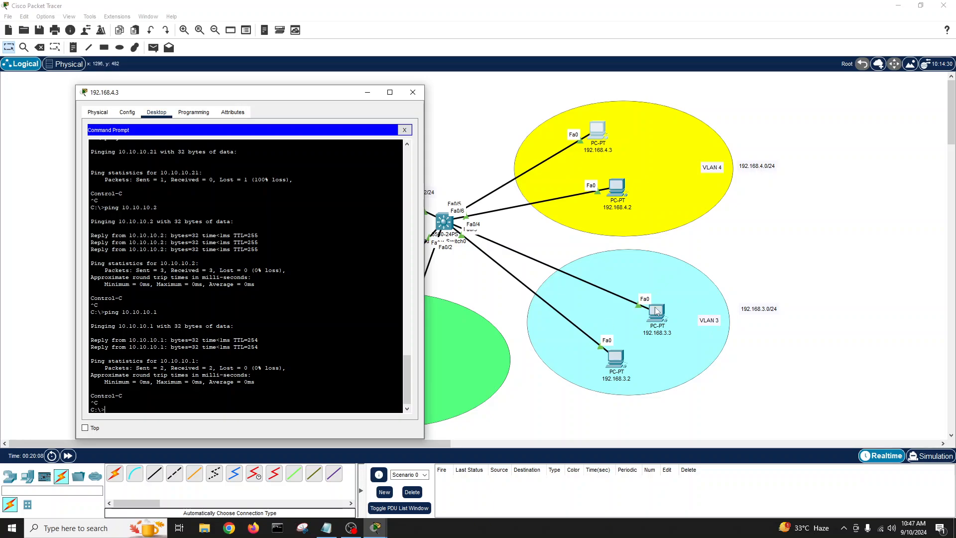
{"action": "key", "text": "Up"}
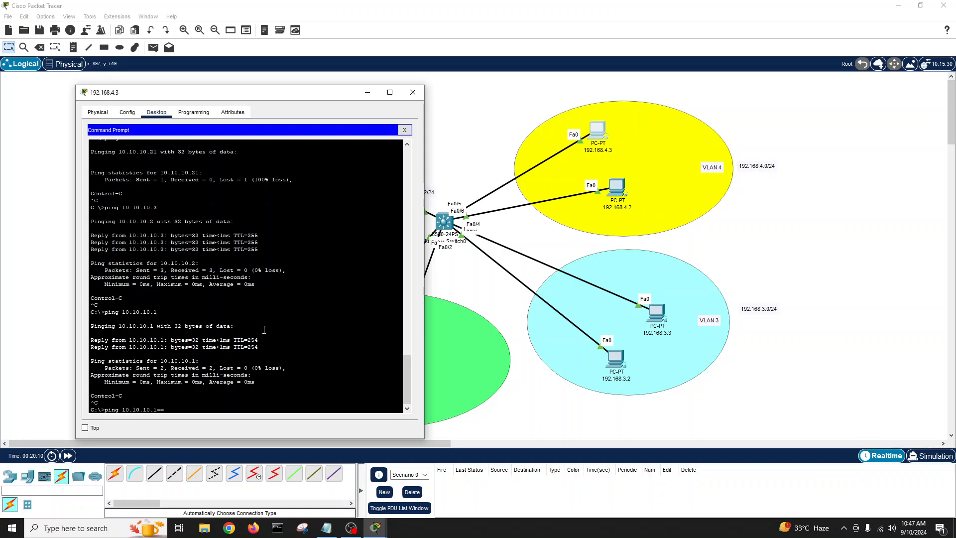
{"action": "key", "text": "BackSpace"}
{"action": "key", "text": "BackSpace"}
{"action": "key", "text": "BackSpace"}
{"action": "key", "text": "BackSpace"}
{"action": "key", "text": "BackSpace"}
{"action": "key", "text": "BackSpace"}
{"action": "key", "text": "BackSpace"}
{"action": "key", "text": "BackSpace"}
{"action": "key", "text": "BackSpace"}
{"action": "key", "text": "BackSpace"}
{"action": "type", "text": "192.168.2.23.2"}
{"action": "key", "text": "Return"}
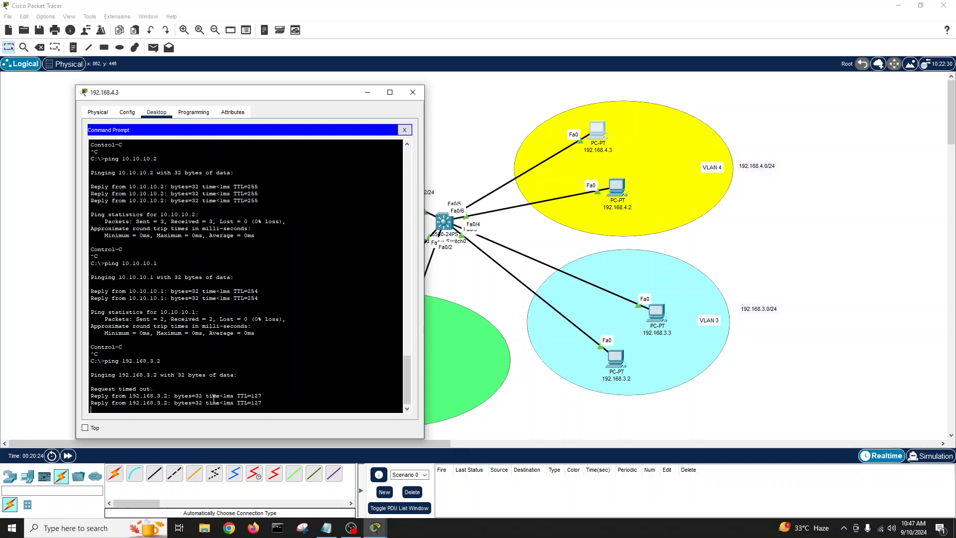
{"action": "left_click_drag", "start_coordinate": [277, 97], "coordinate": [876, 92]}
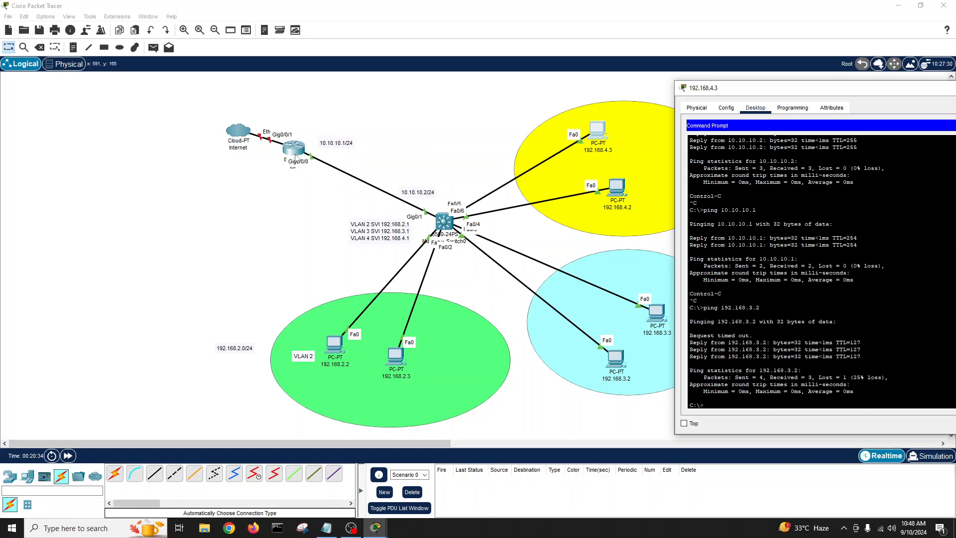
{"action": "left_click_drag", "start_coordinate": [775, 88], "coordinate": [460, 108]}
{"action": "left_click", "coordinate": [697, 108]}
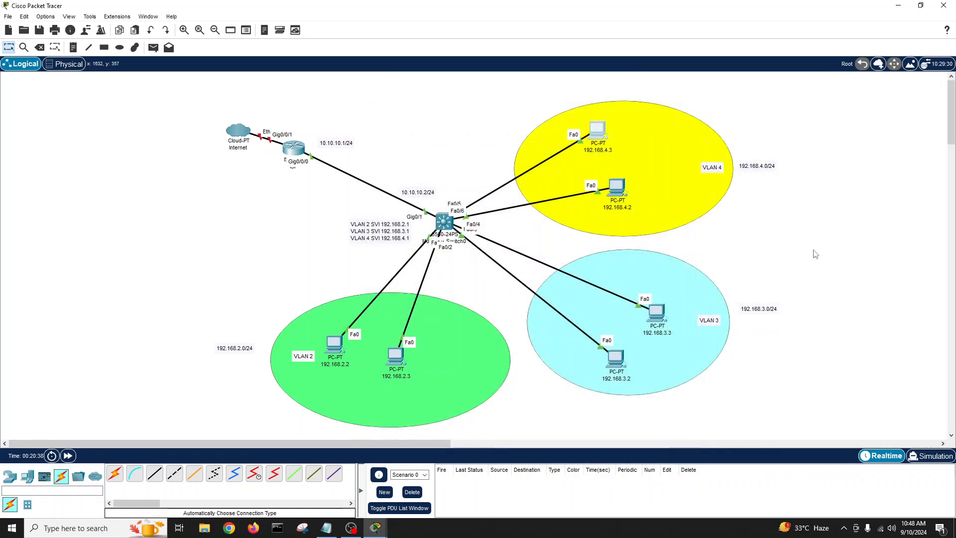